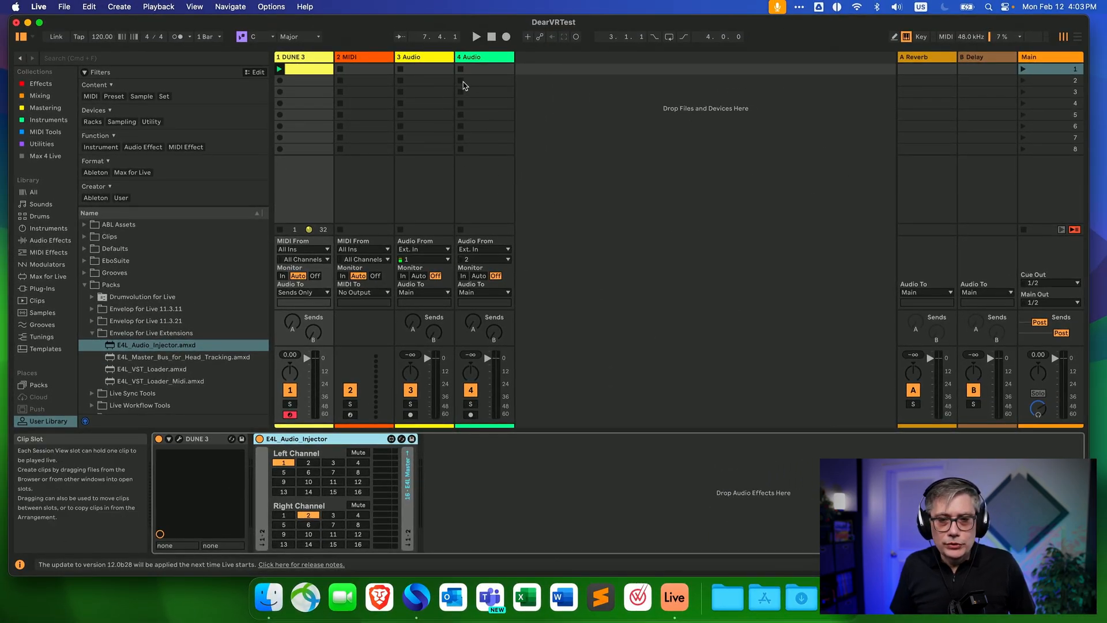
Place the E4L_Master_Bus_for_Head_Tracking device on the 4 Audio track and set its decoder to No Decoder
{"action": "left_click", "coordinate": [493, 65]}
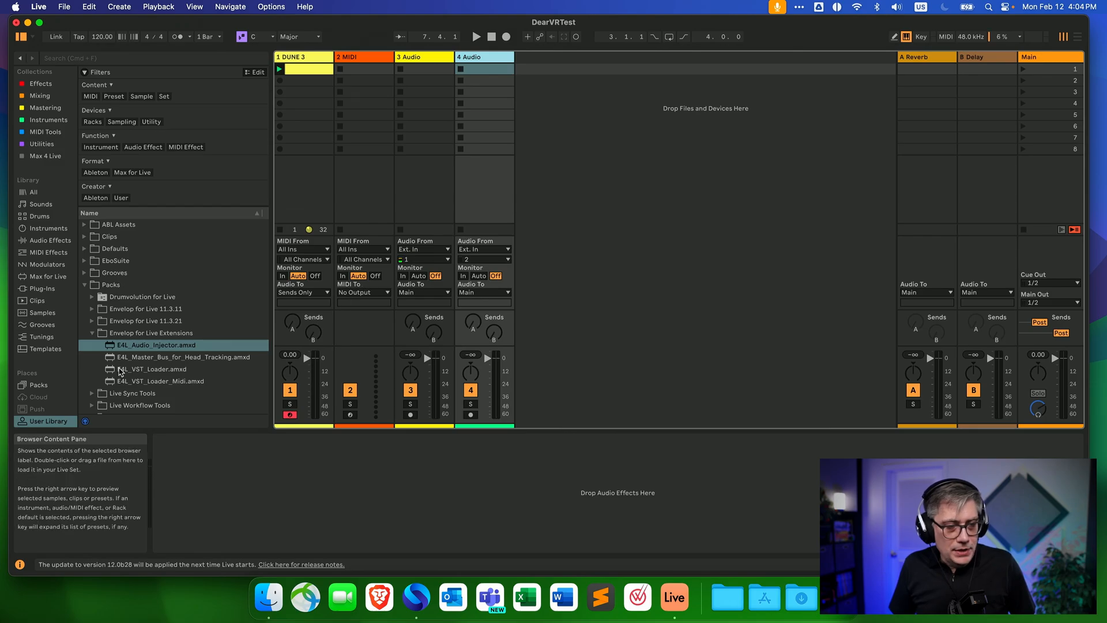
{"action": "left_click_drag", "start_coordinate": [154, 358], "coordinate": [495, 205]}
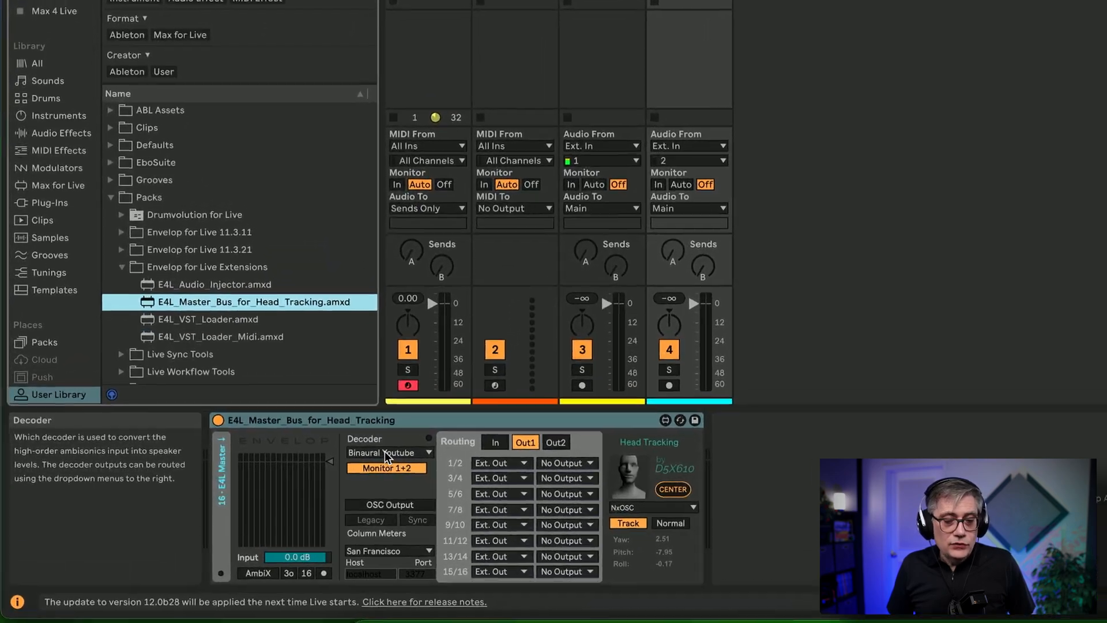
{"action": "left_click", "coordinate": [422, 451]}
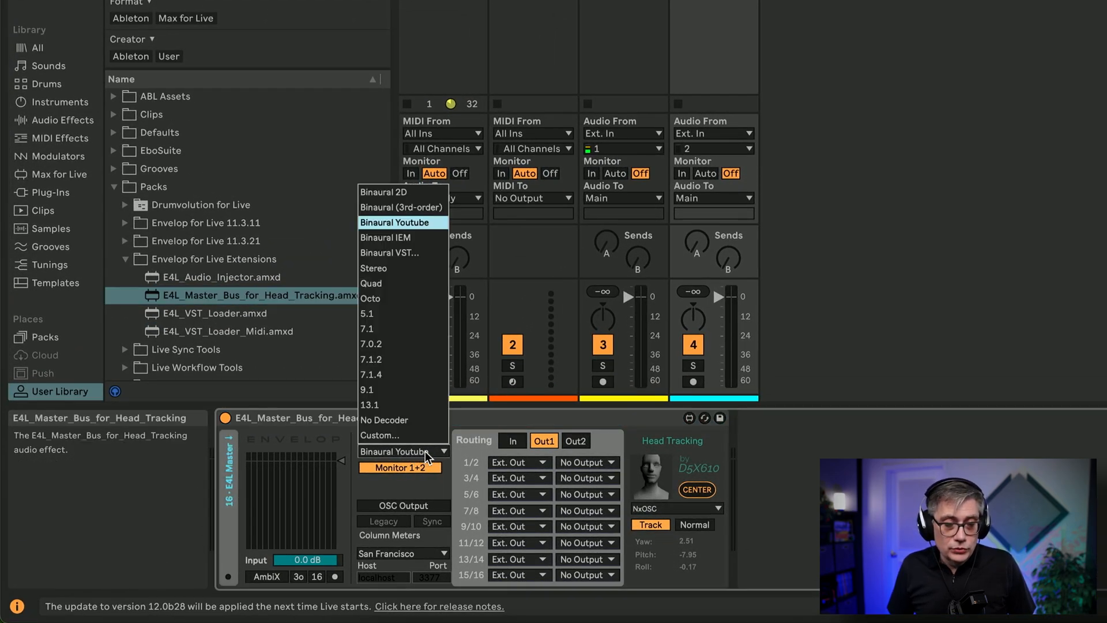
{"action": "left_click", "coordinate": [393, 419]}
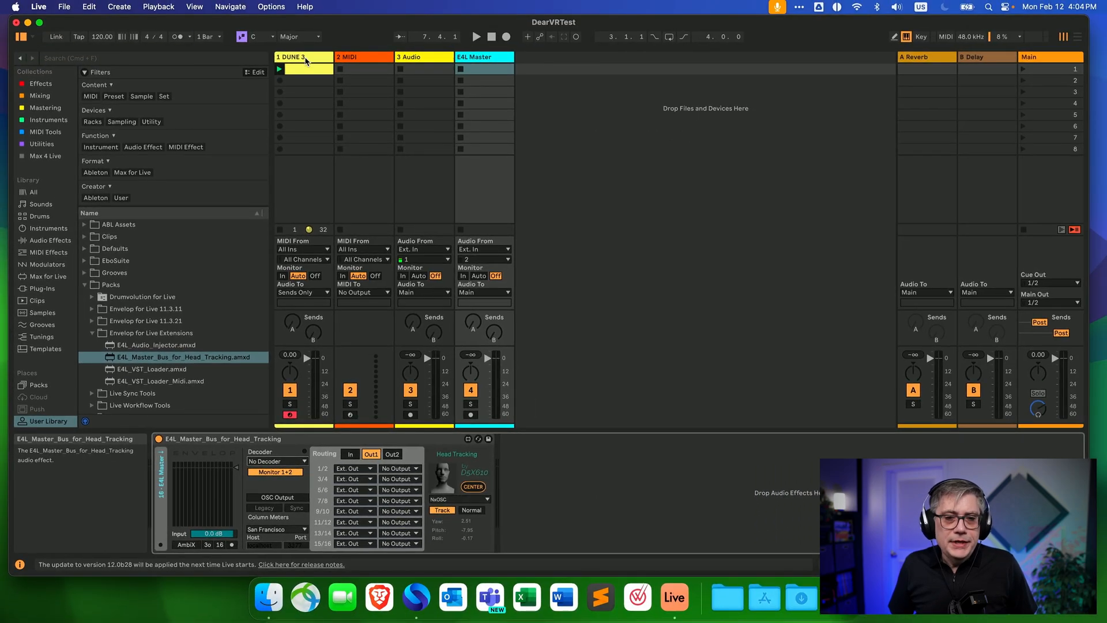
Add the E4L_VST_Loader after the E4L_Audio_Injector on the DUNE 3 track and check the E4L Master track's device
{"action": "left_click", "coordinate": [306, 58]}
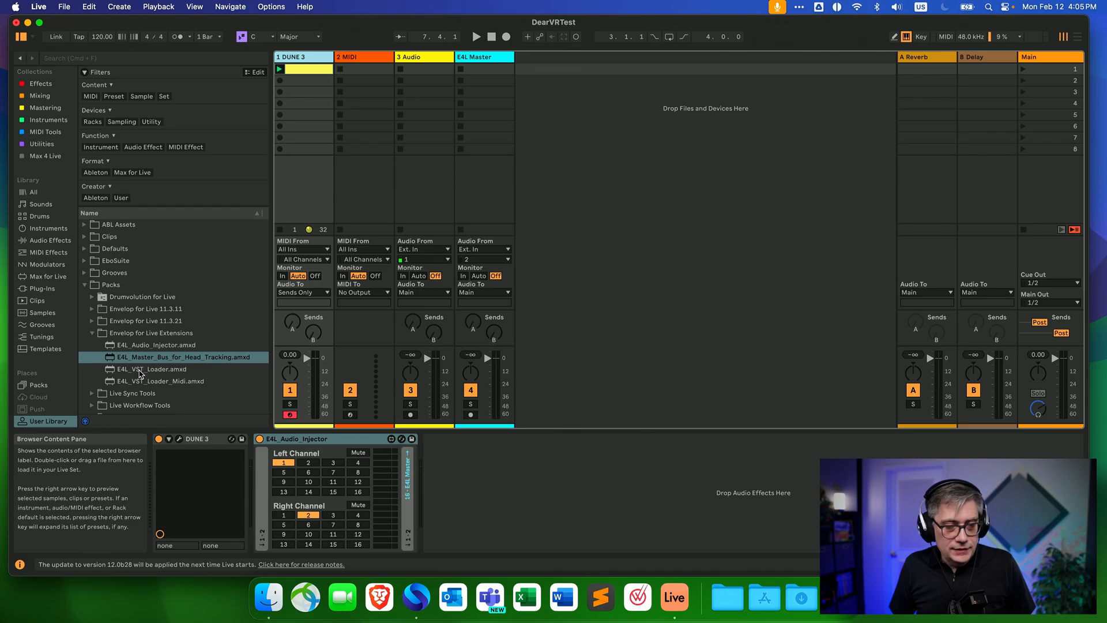
{"action": "left_click_drag", "start_coordinate": [140, 374], "coordinate": [459, 485]}
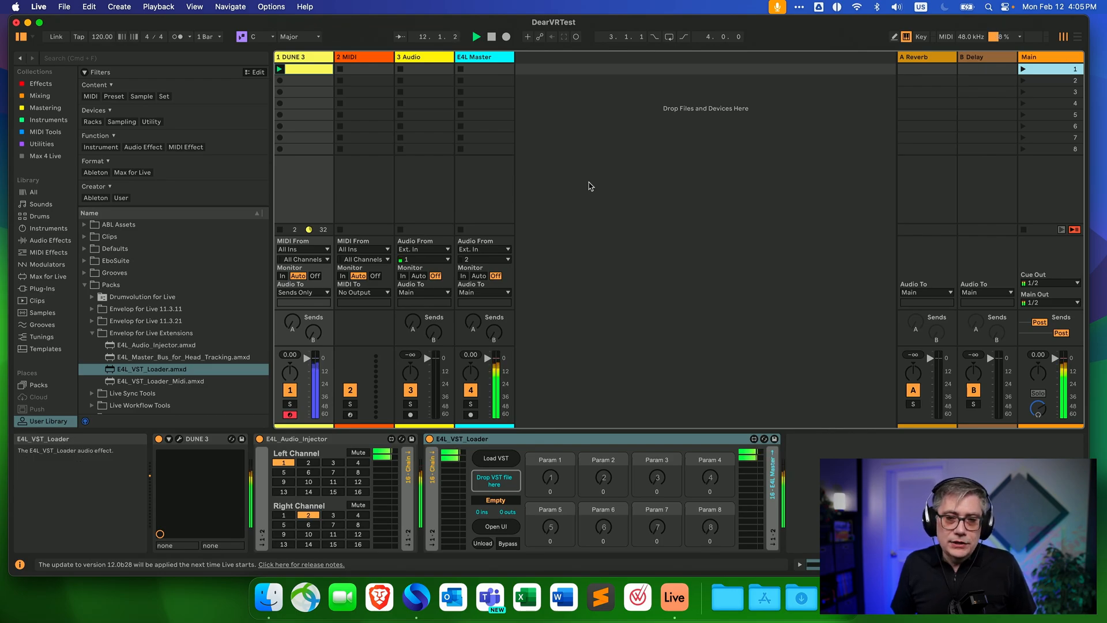
{"action": "left_click", "coordinate": [490, 61]}
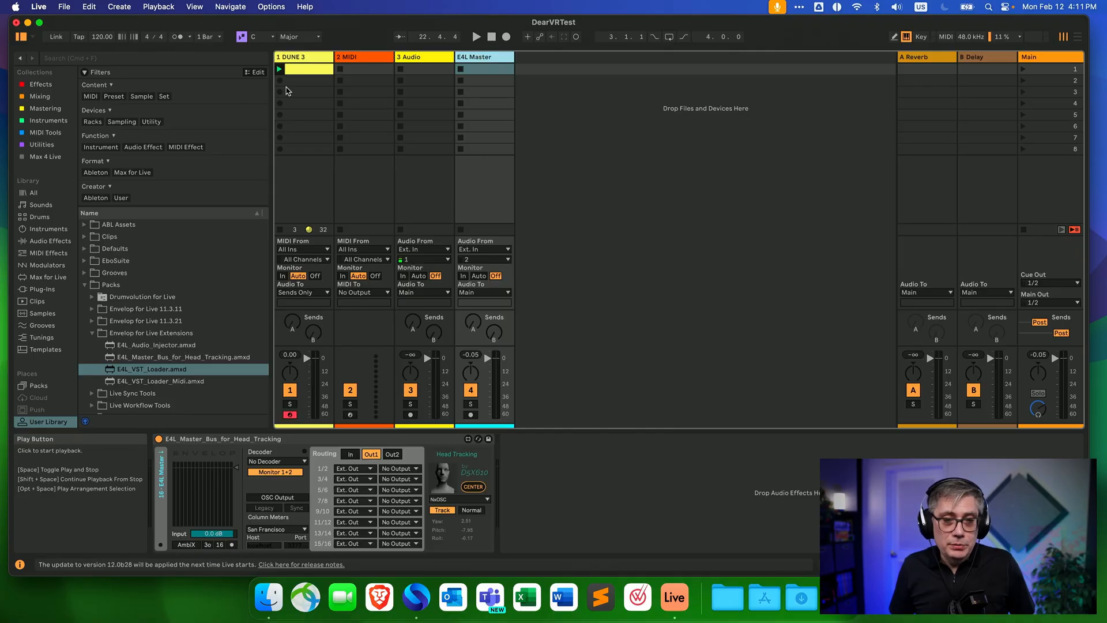
Load the dearVR PRO 2.vst3 plug-in into the E4L VST Loader on the DUNE 3 track
{"action": "left_click", "coordinate": [305, 58]}
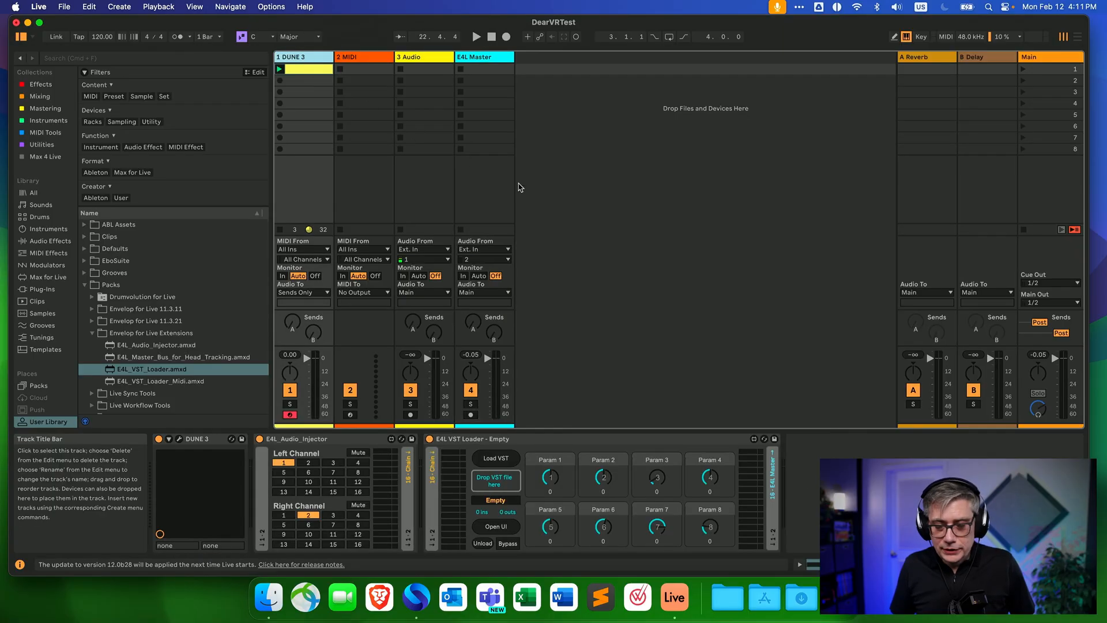
{"action": "left_click", "coordinate": [493, 459]}
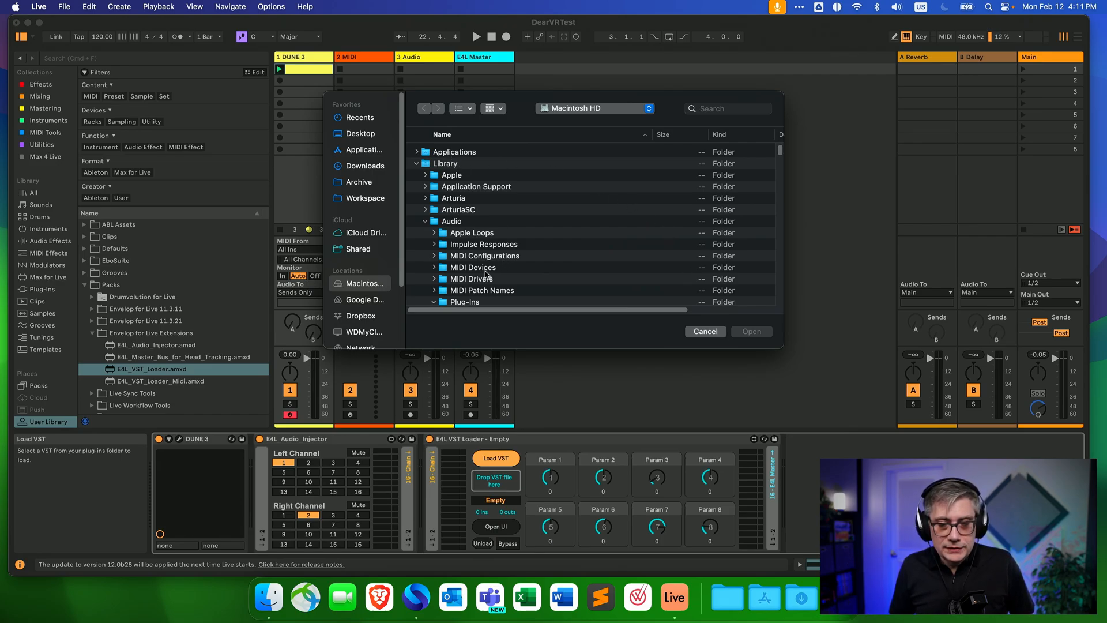
{"action": "scroll", "coordinate": [486, 274], "scroll_direction": "down", "scroll_amount": 10}
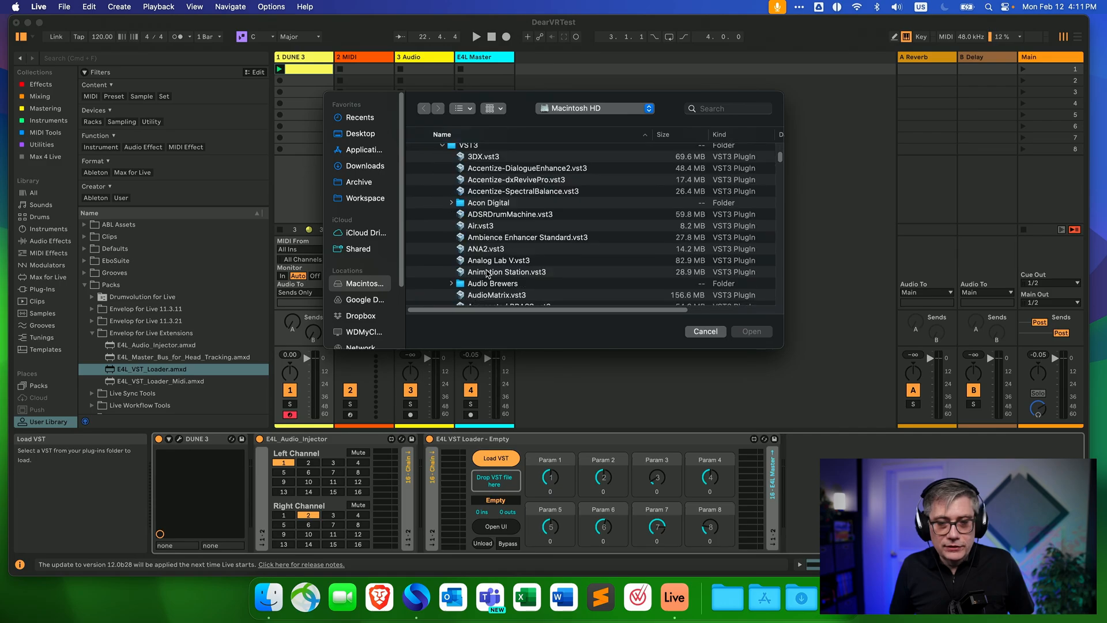
{"action": "scroll", "coordinate": [473, 202], "scroll_direction": "up", "scroll_amount": 4}
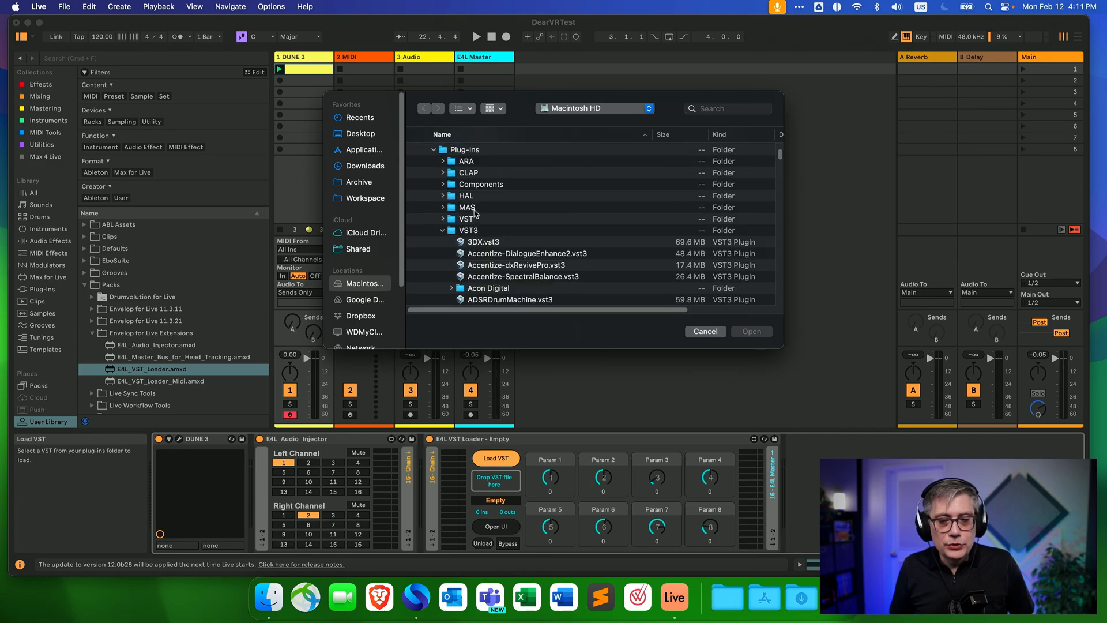
{"action": "scroll", "coordinate": [568, 230], "scroll_direction": "down", "scroll_amount": 10}
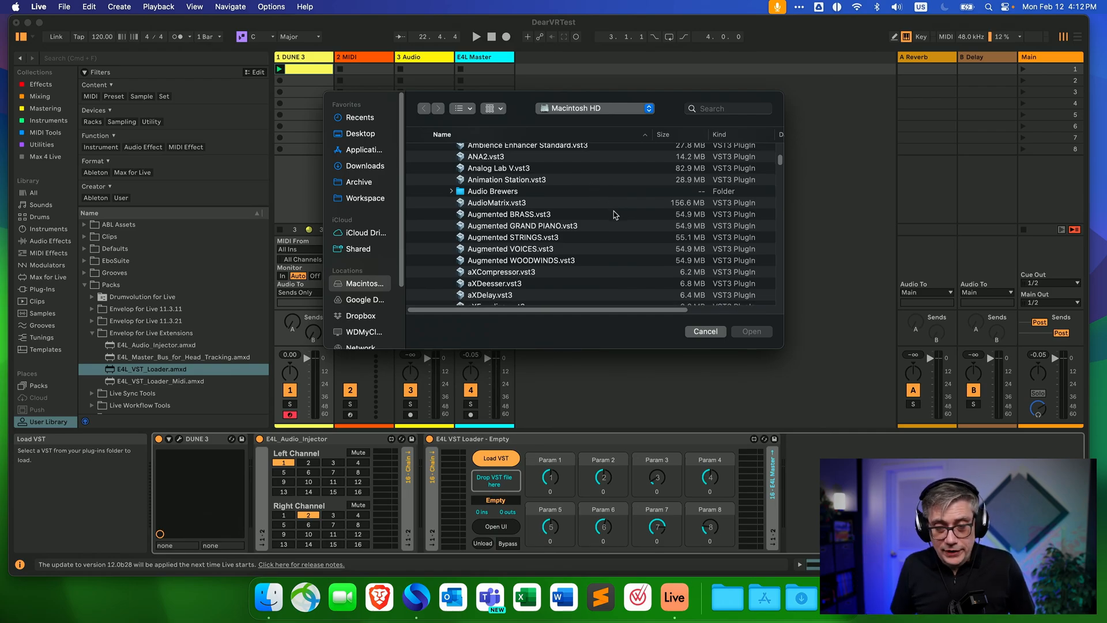
{"action": "scroll", "coordinate": [616, 215], "scroll_direction": "down", "scroll_amount": 10}
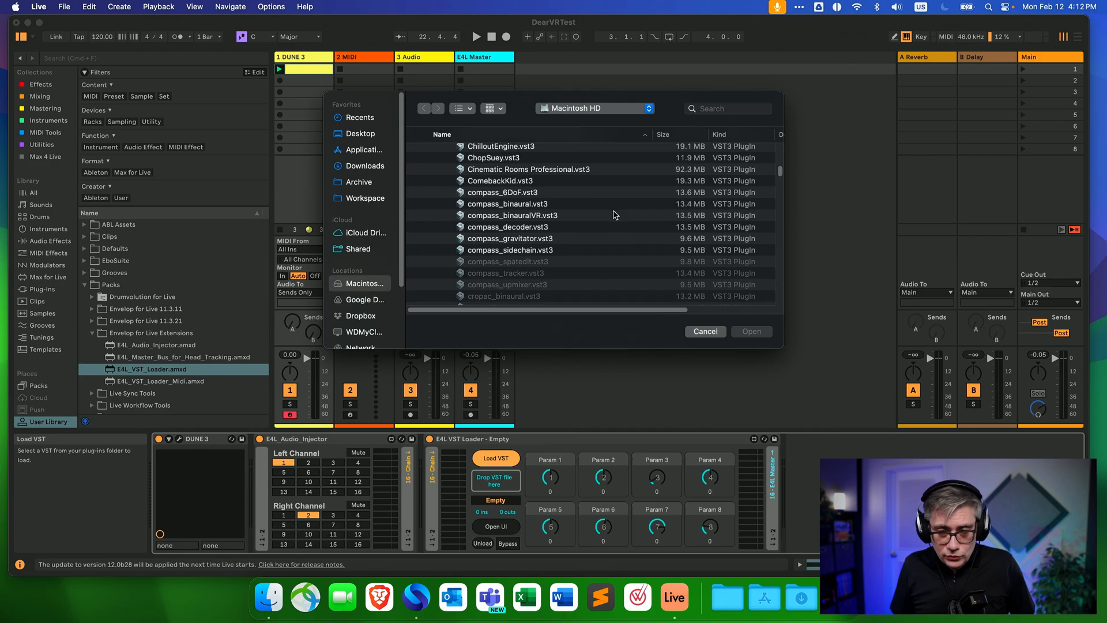
{"action": "scroll", "coordinate": [615, 215], "scroll_direction": "down", "scroll_amount": 6}
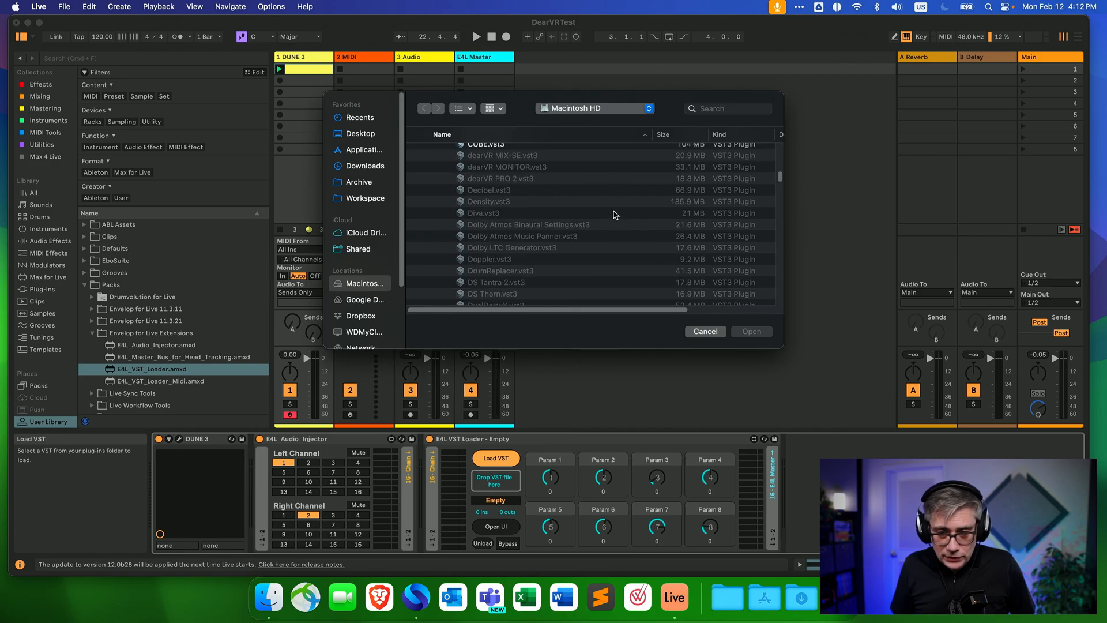
{"action": "left_click", "coordinate": [518, 183]}
{"action": "left_click", "coordinate": [752, 331]}
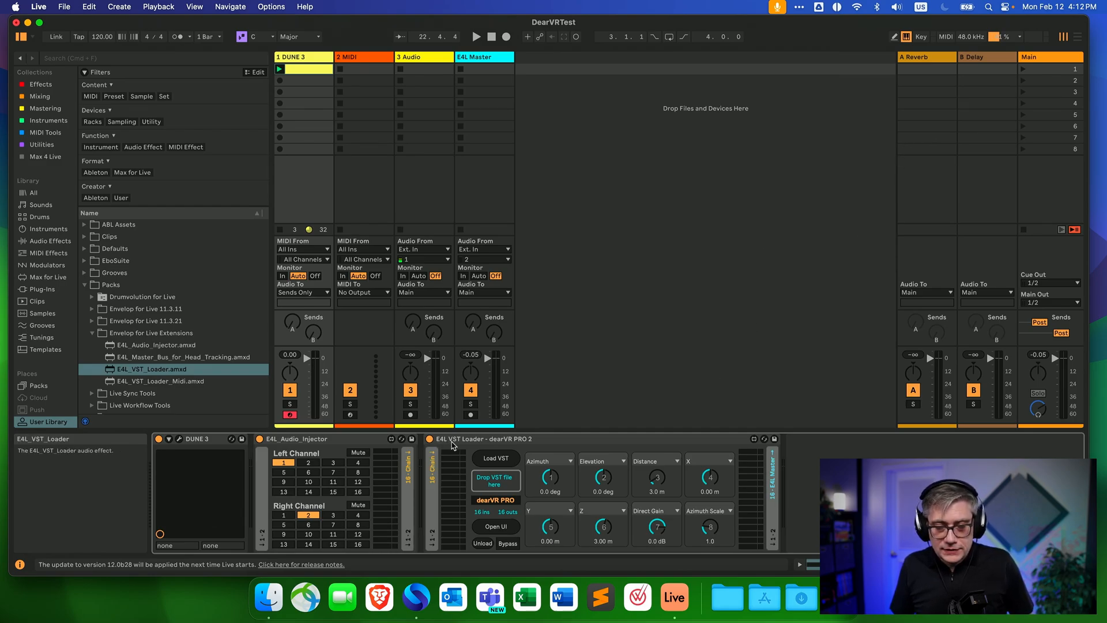
Open the dearVR PRO 2 interface and set its output format to 9.1.6
{"action": "left_click", "coordinate": [497, 527]}
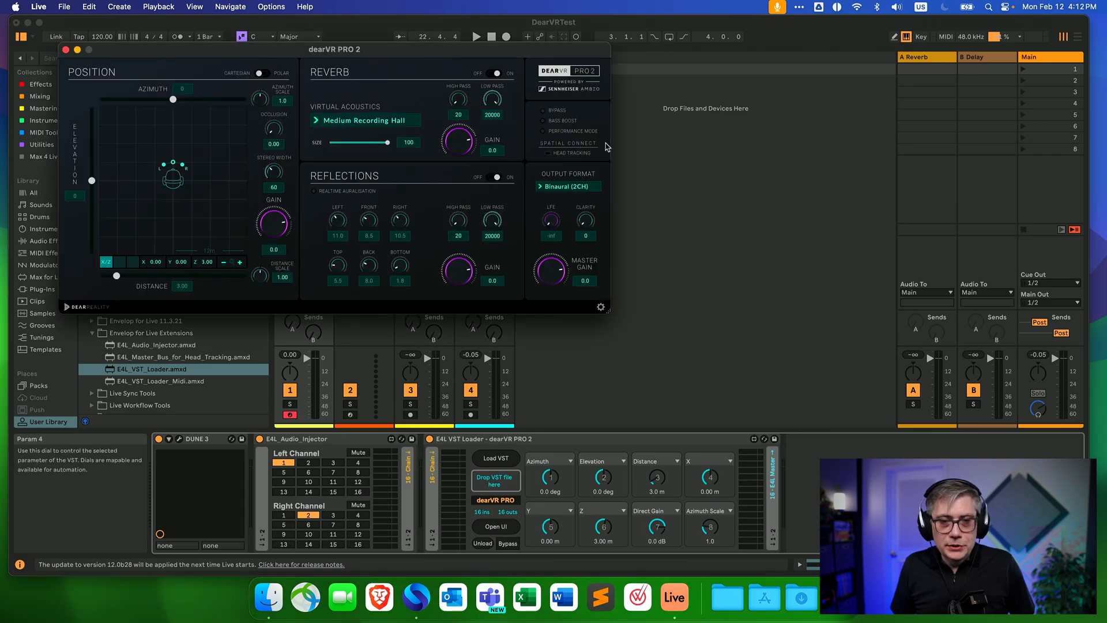
{"action": "left_click_drag", "start_coordinate": [362, 54], "coordinate": [456, 85]}
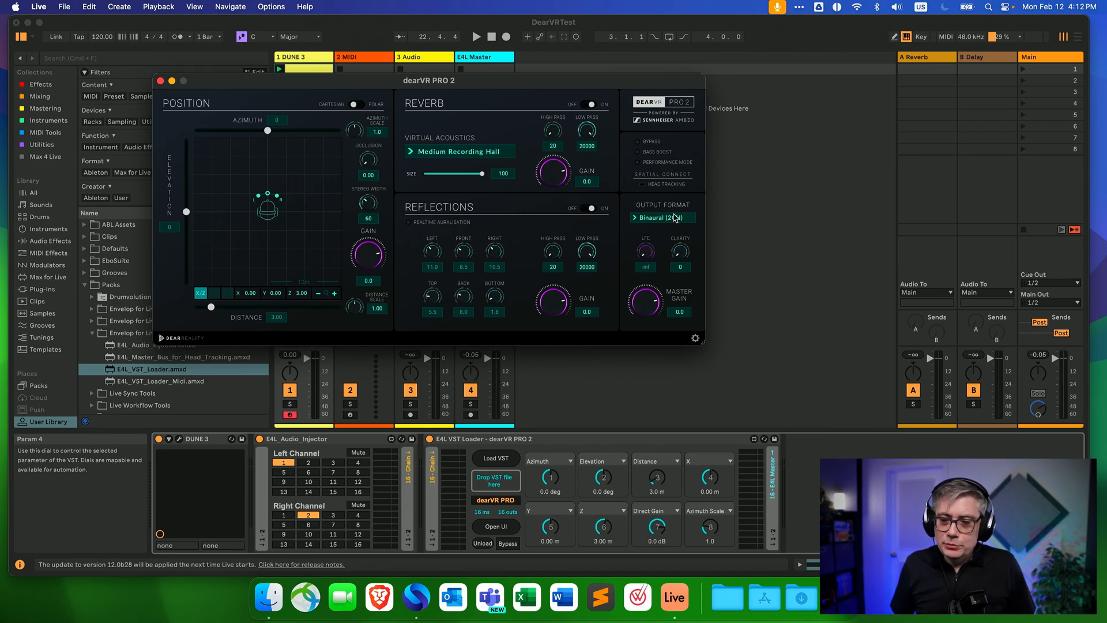
{"action": "left_click", "coordinate": [664, 218]}
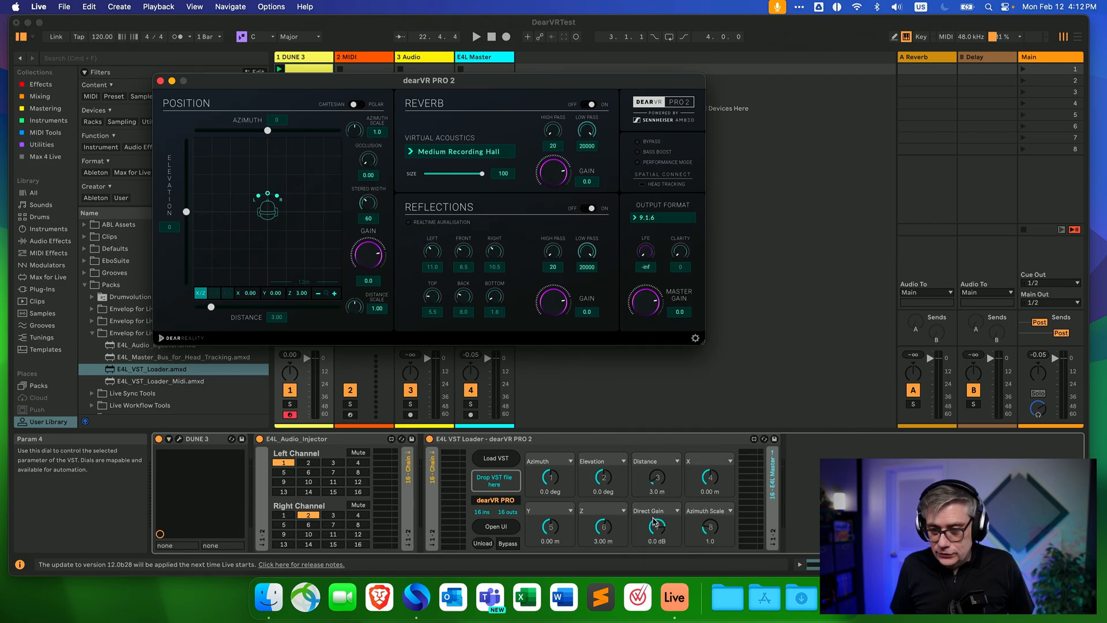
{"action": "left_click", "coordinate": [655, 517]}
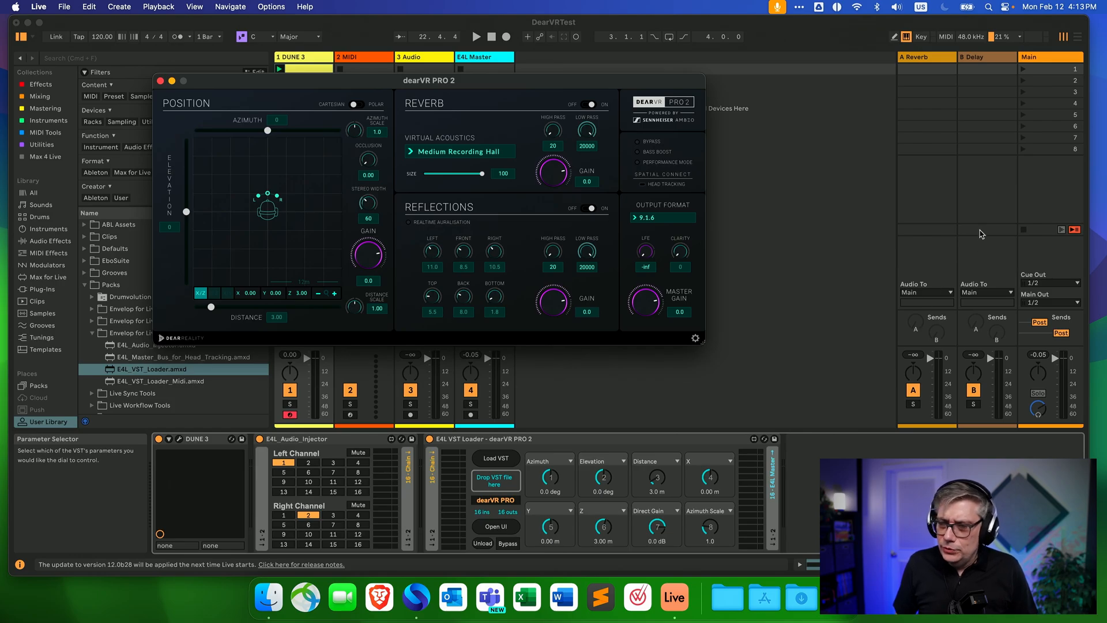
Launch scene 1 and reopen the dearVR PRO 2 interface from the DUNE 3 track's devices
{"action": "left_click", "coordinate": [1024, 69]}
{"action": "left_click", "coordinate": [1023, 69]}
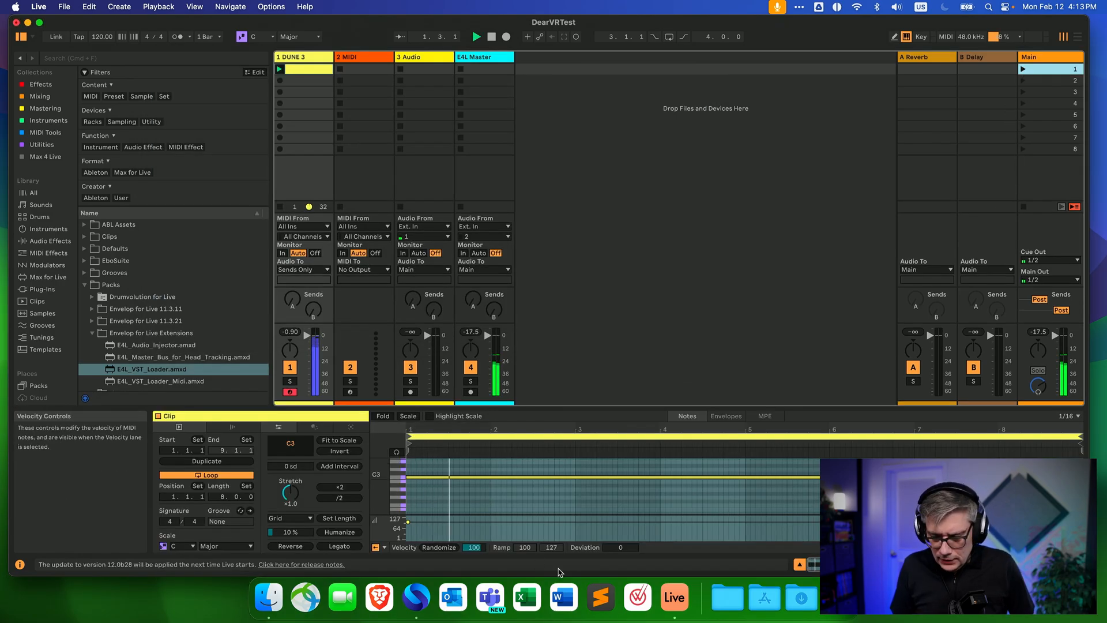
{"action": "left_click", "coordinate": [813, 564]}
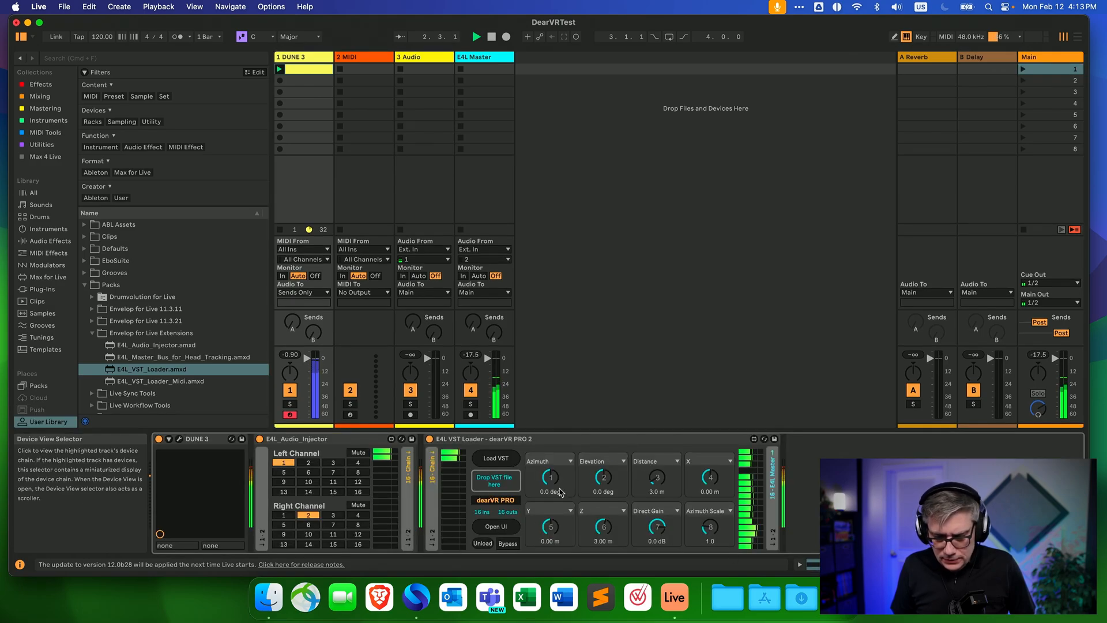
{"action": "left_click", "coordinate": [496, 526]}
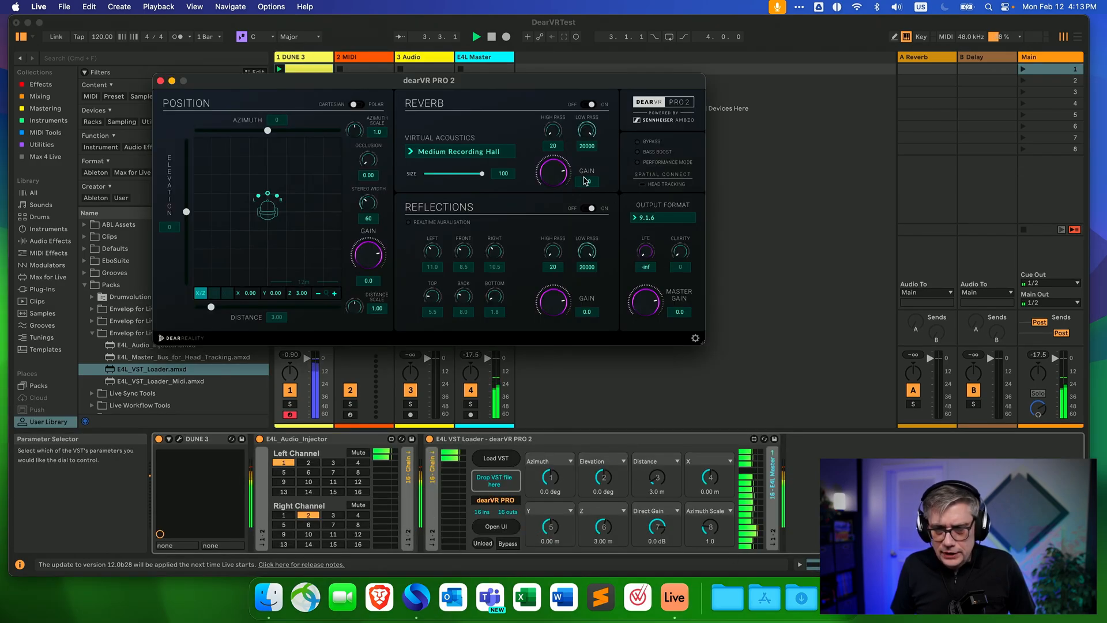
{"action": "left_click_drag", "start_coordinate": [529, 77], "coordinate": [513, 94]}
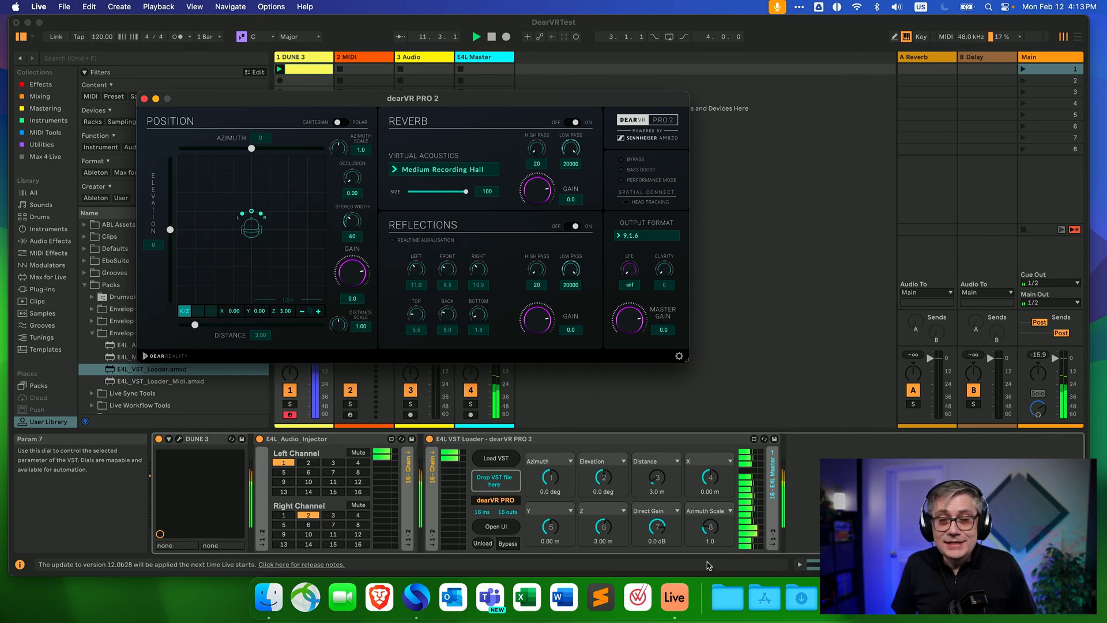
Inspect the input meters of the E4L Master track's head tracking device and return to the DUNE 3 track
{"action": "left_click", "coordinate": [498, 62]}
{"action": "left_click", "coordinate": [499, 61]}
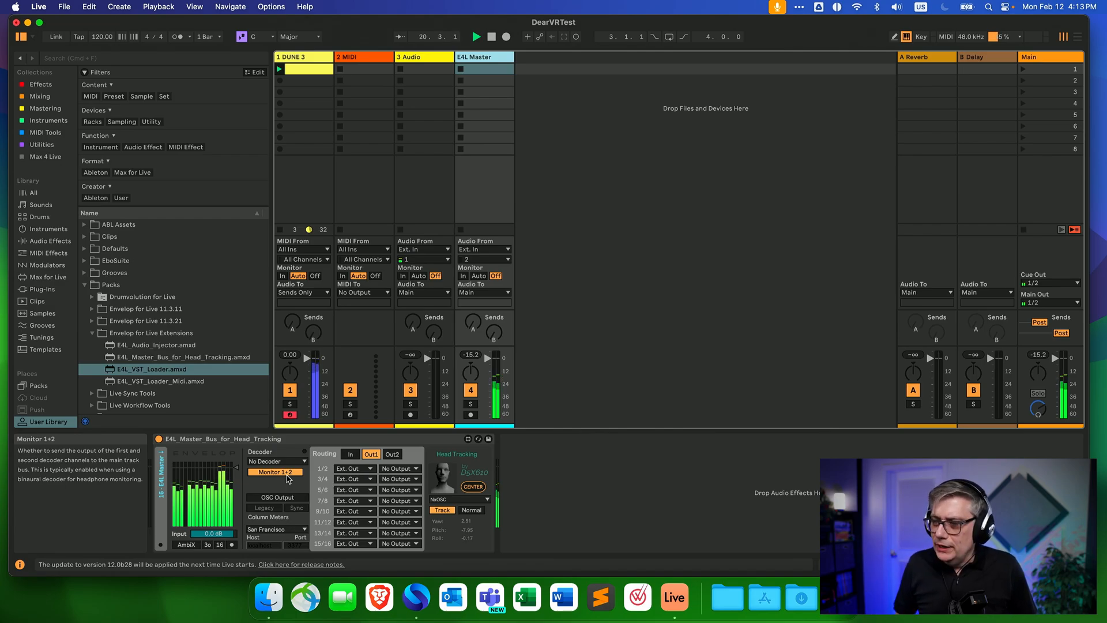
{"action": "left_click", "coordinate": [305, 57]}
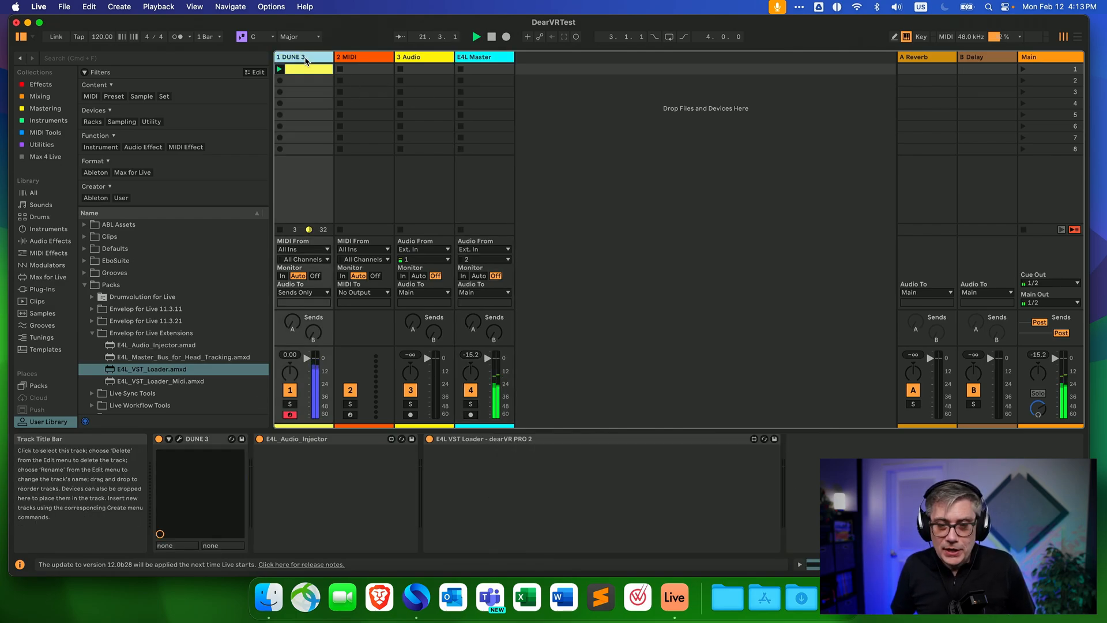
In dearVR PRO 2, move the sound source to the front left at about X -6.90 m, Z 8.16 m and raise LFE to -41.0
{"action": "left_click", "coordinate": [496, 527]}
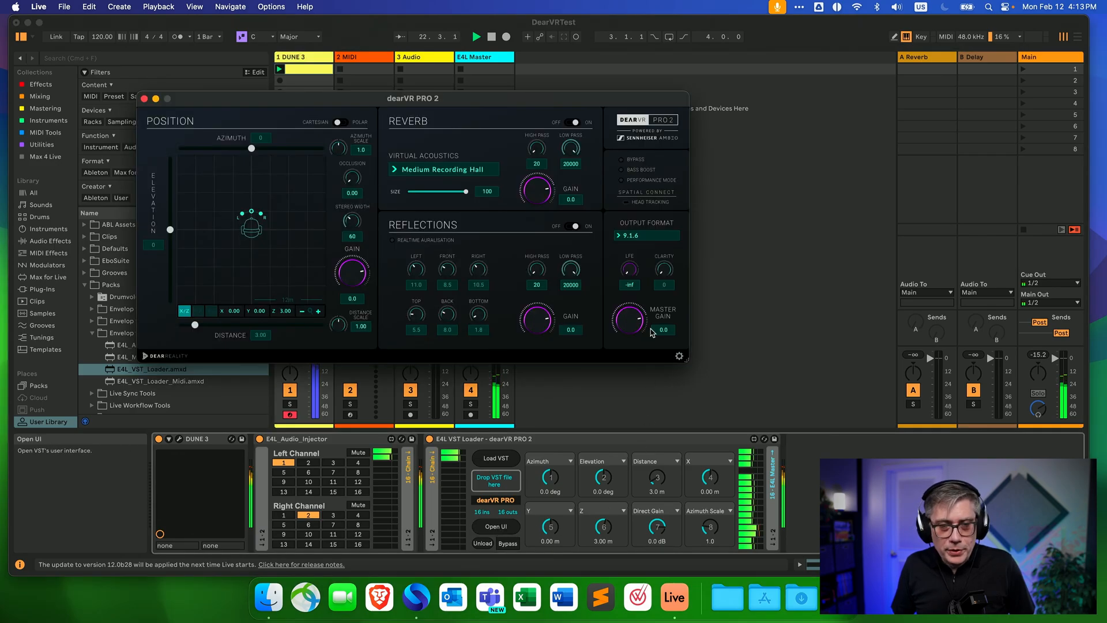
{"action": "left_click_drag", "start_coordinate": [342, 98], "coordinate": [433, 105]}
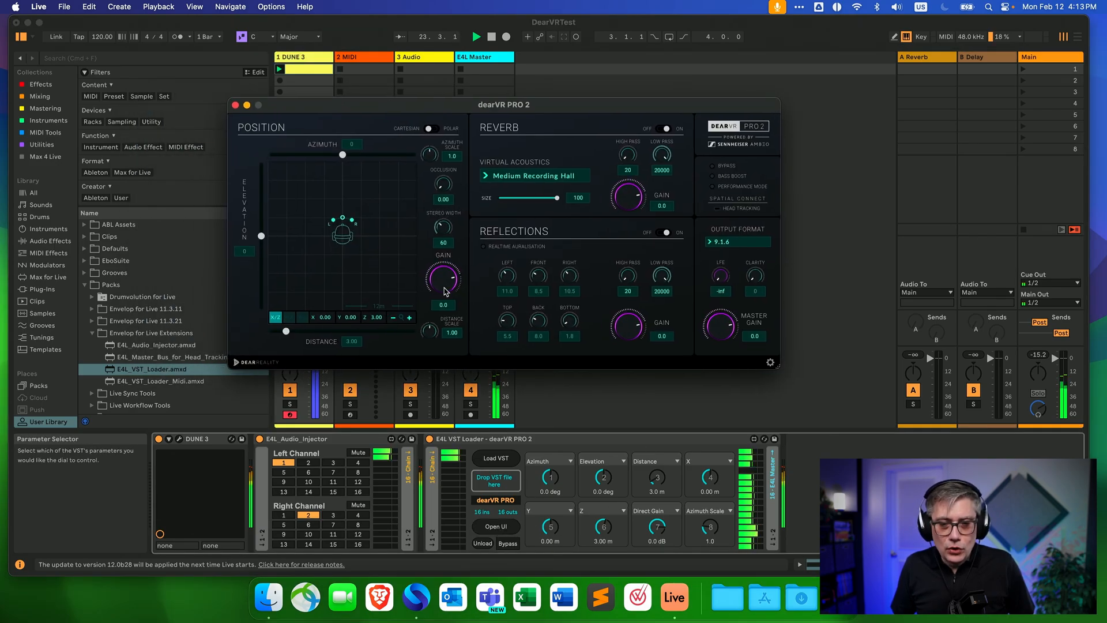
{"action": "left_click_drag", "start_coordinate": [342, 219], "coordinate": [300, 185]}
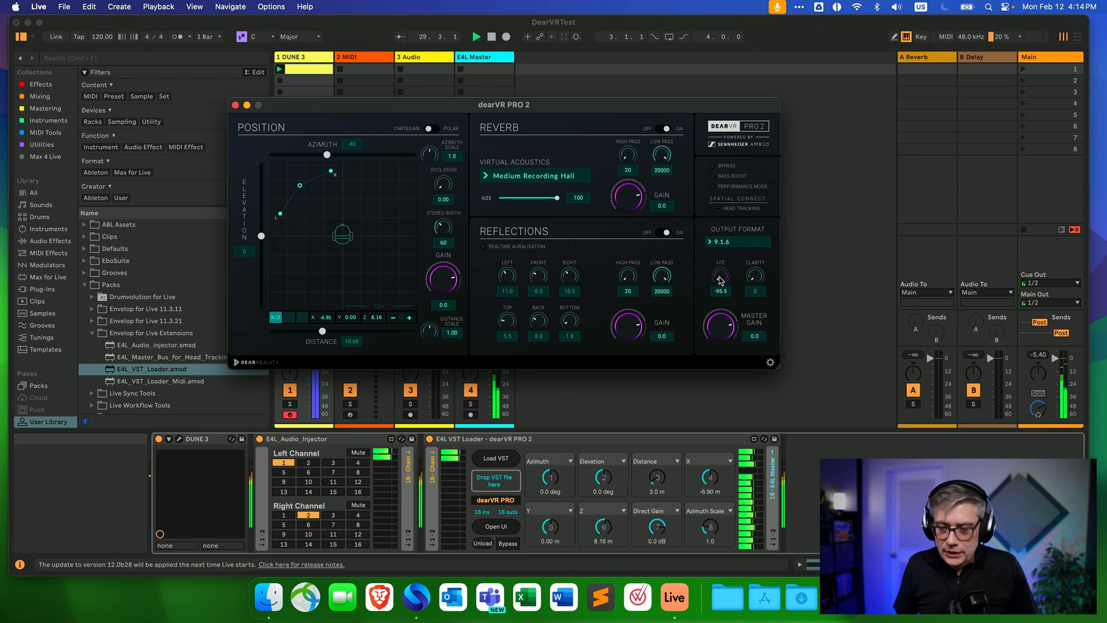
{"action": "left_click_drag", "start_coordinate": [721, 281], "coordinate": [736, 229]}
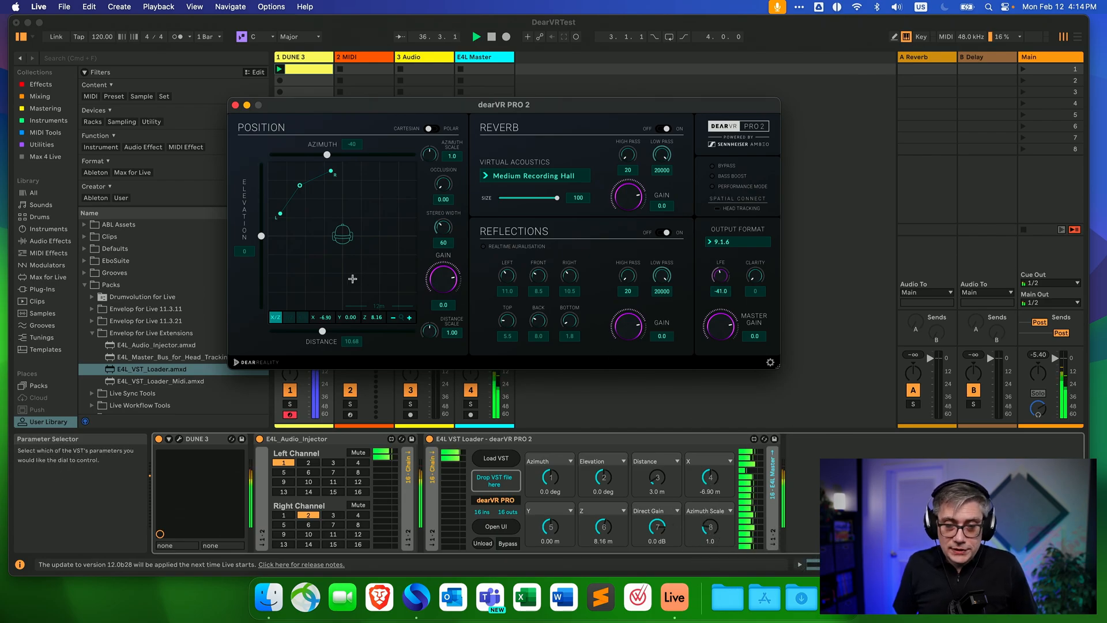
Reduce the stereo width to 0 and move the sound source to about X -5.13 m, Z 9.16 m
{"action": "left_click_drag", "start_coordinate": [443, 229], "coordinate": [441, 253]}
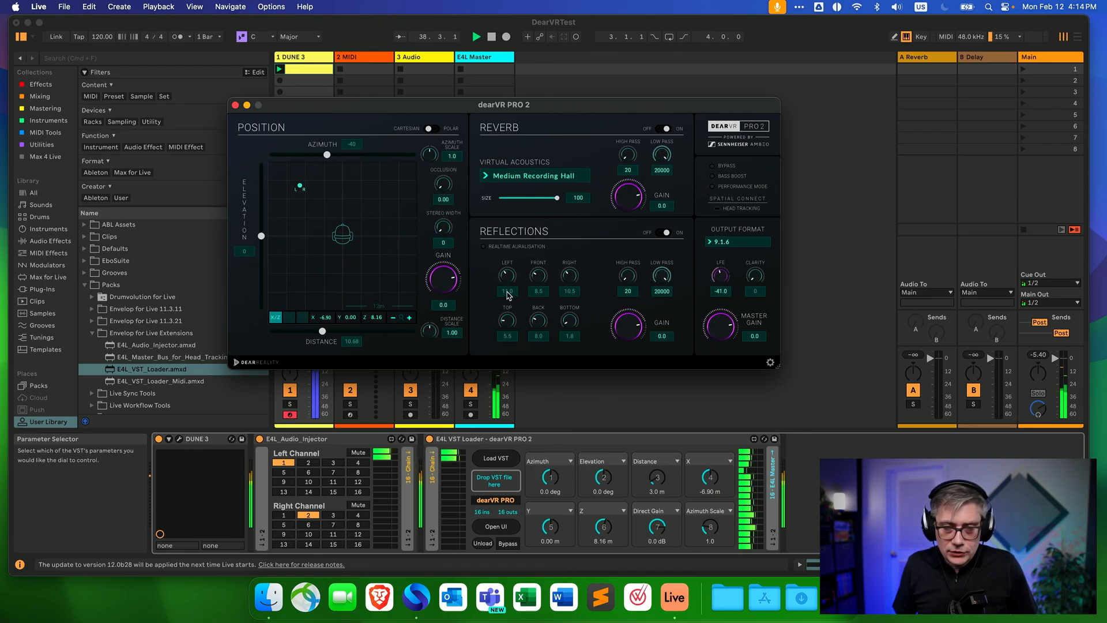
{"action": "left_click_drag", "start_coordinate": [299, 186], "coordinate": [311, 179]}
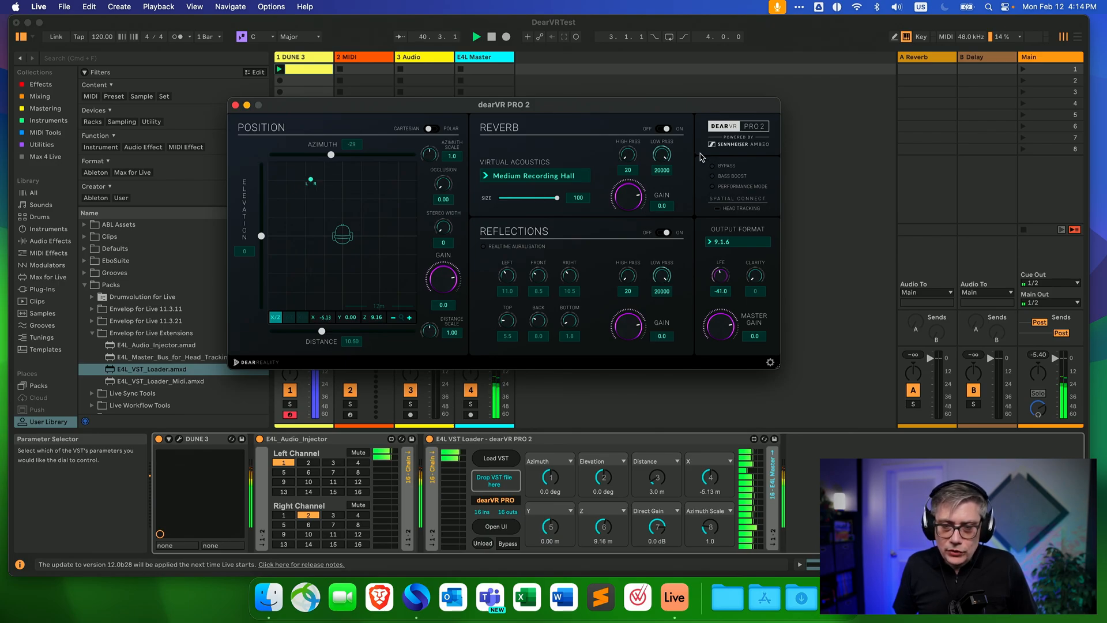
Turn off the reverb and reflections and move the sound source to about X -5.95 m, Z 10.34 m
{"action": "left_click", "coordinate": [665, 129]}
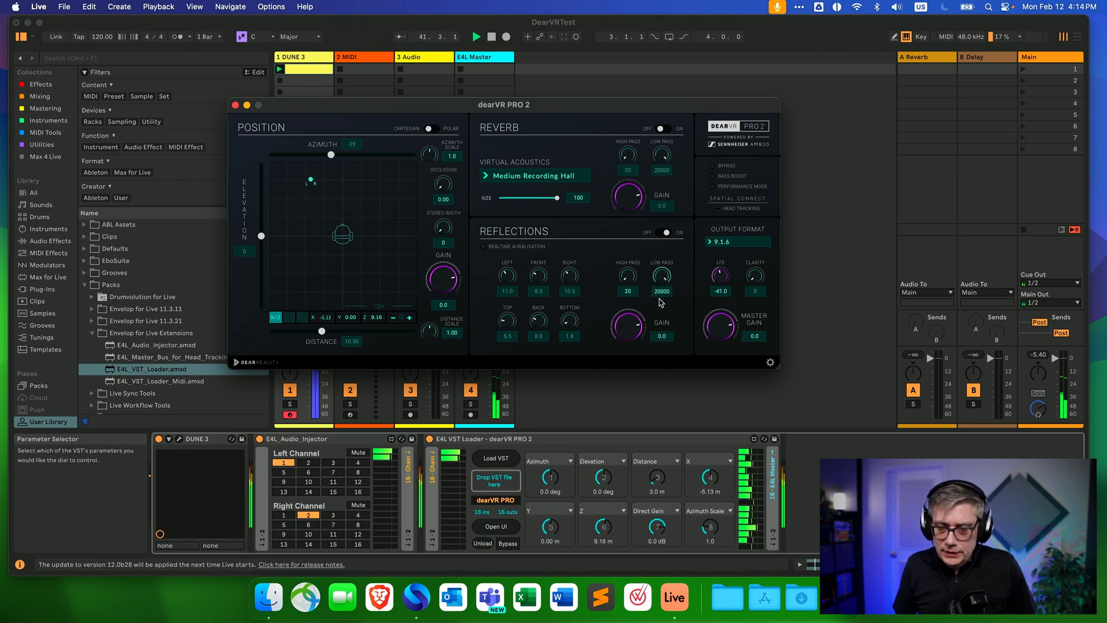
{"action": "left_click", "coordinate": [666, 233]}
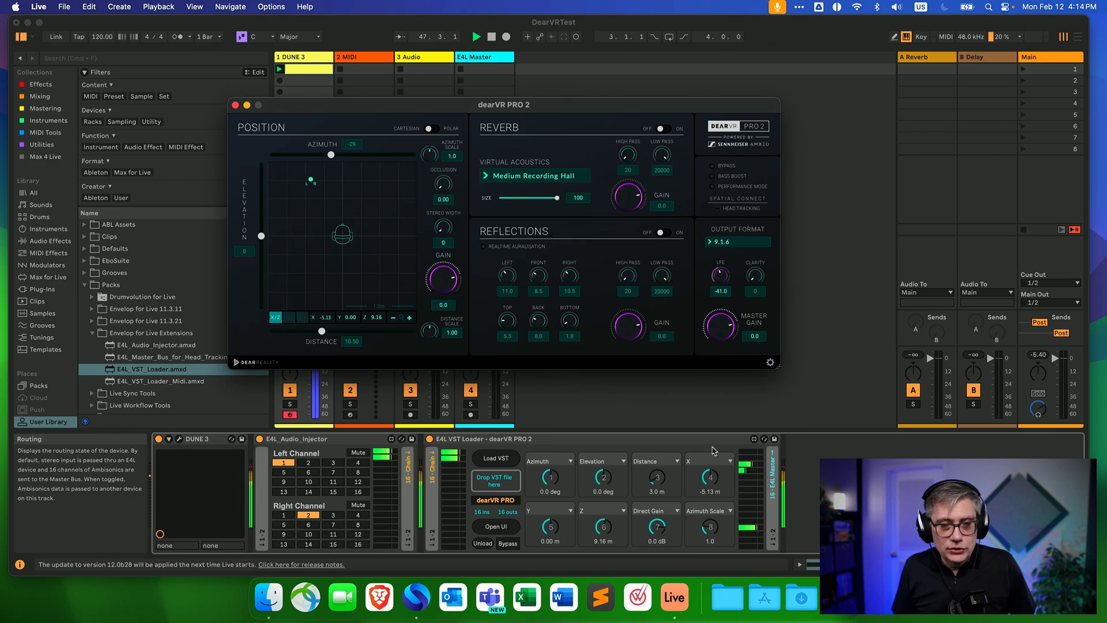
{"action": "left_click_drag", "start_coordinate": [311, 180], "coordinate": [304, 168]}
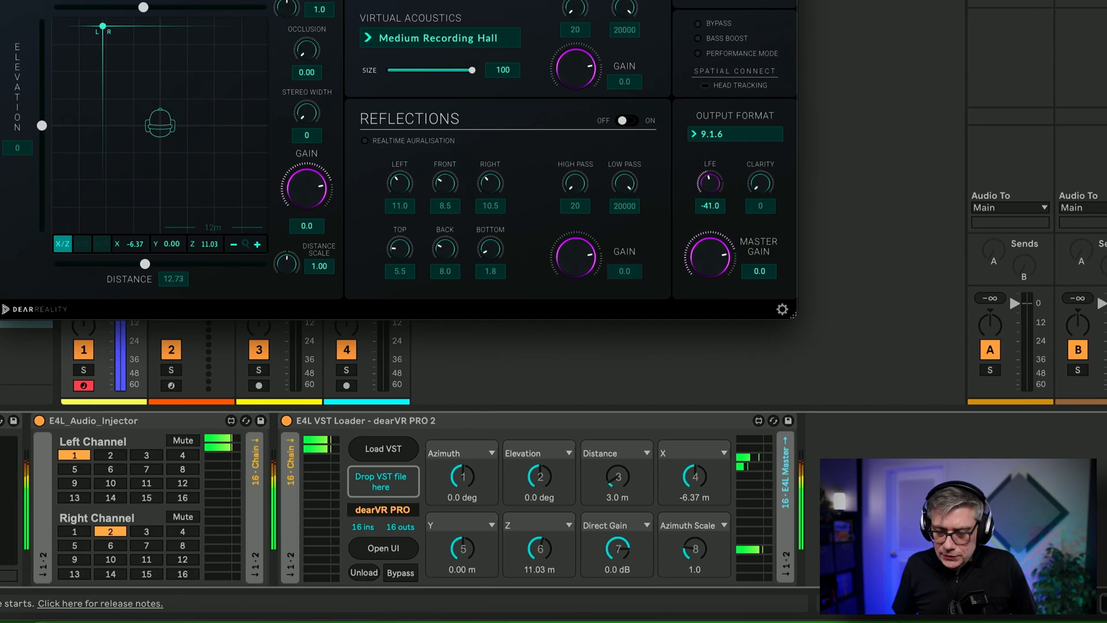
{"action": "mouse_move", "coordinate": [102, 26]}
{"action": "left_mouse_down"}
{"action": "mouse_move", "coordinate": [110, 35]}
{"action": "mouse_move", "coordinate": [87, 18]}
{"action": "left_mouse_up"}
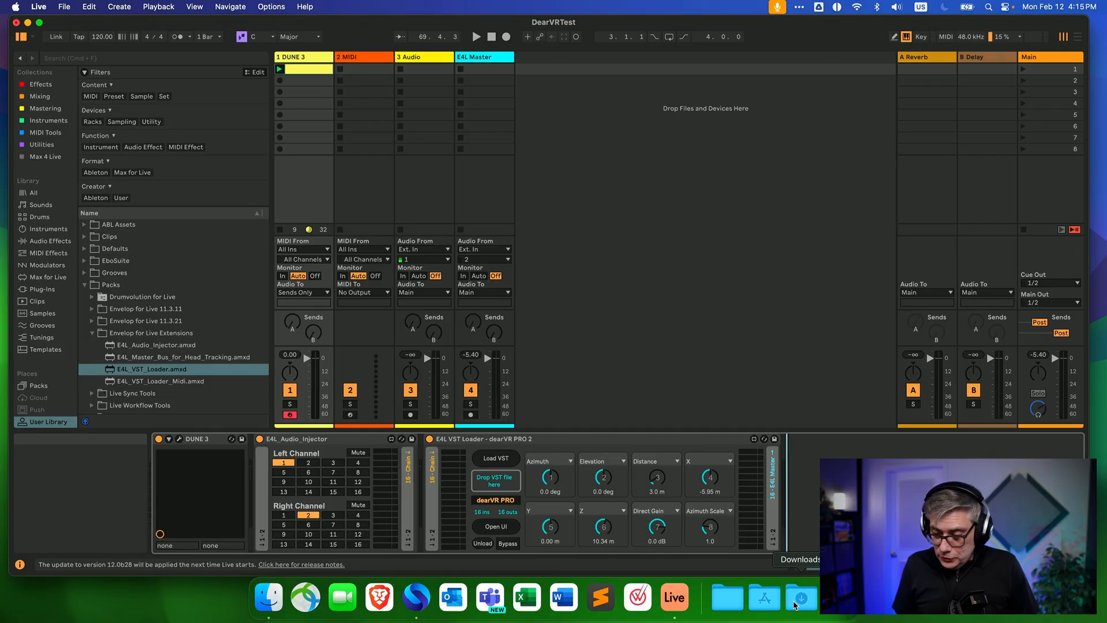
Launch the Dolby Atmos Renderer from the Dolby folder in Applications
{"action": "left_click", "coordinate": [765, 597]}
{"action": "left_click", "coordinate": [1023, 402]}
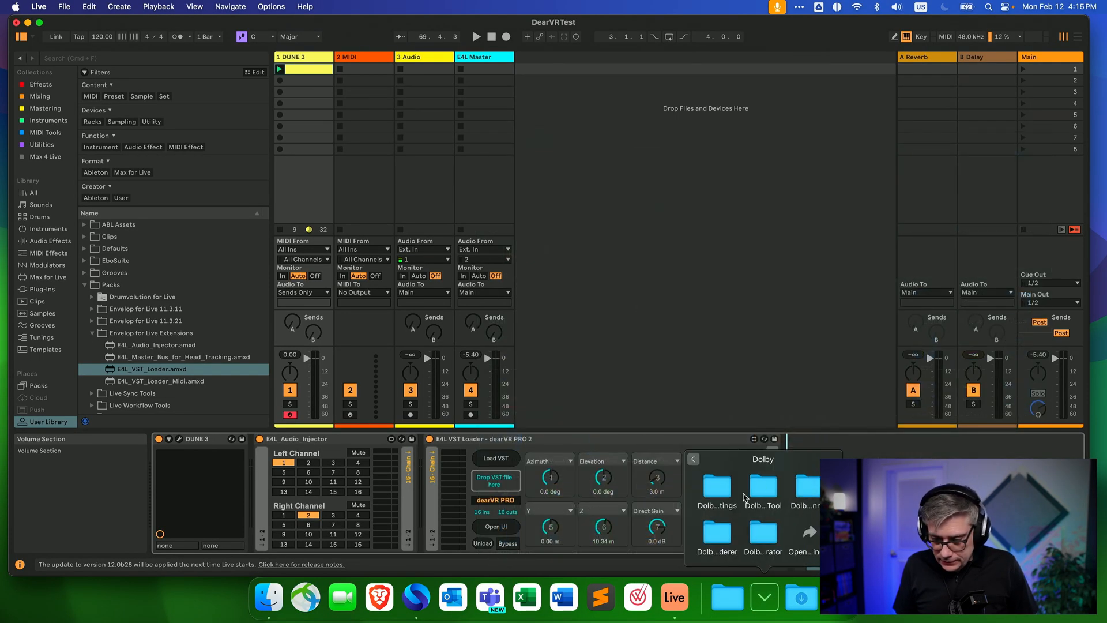
{"action": "left_click", "coordinate": [715, 544]}
{"action": "left_click", "coordinate": [786, 488]}
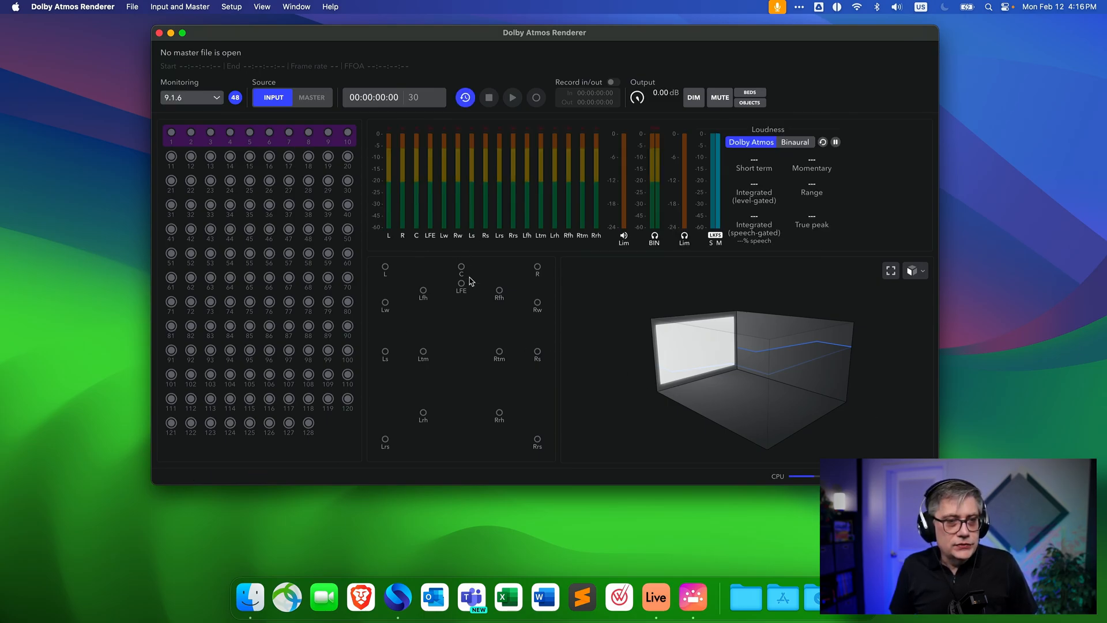
Review the renderer's audio devices, LTC input channel, frame rate and sample rate in its preferences and accept them
{"action": "left_click", "coordinate": [77, 7]}
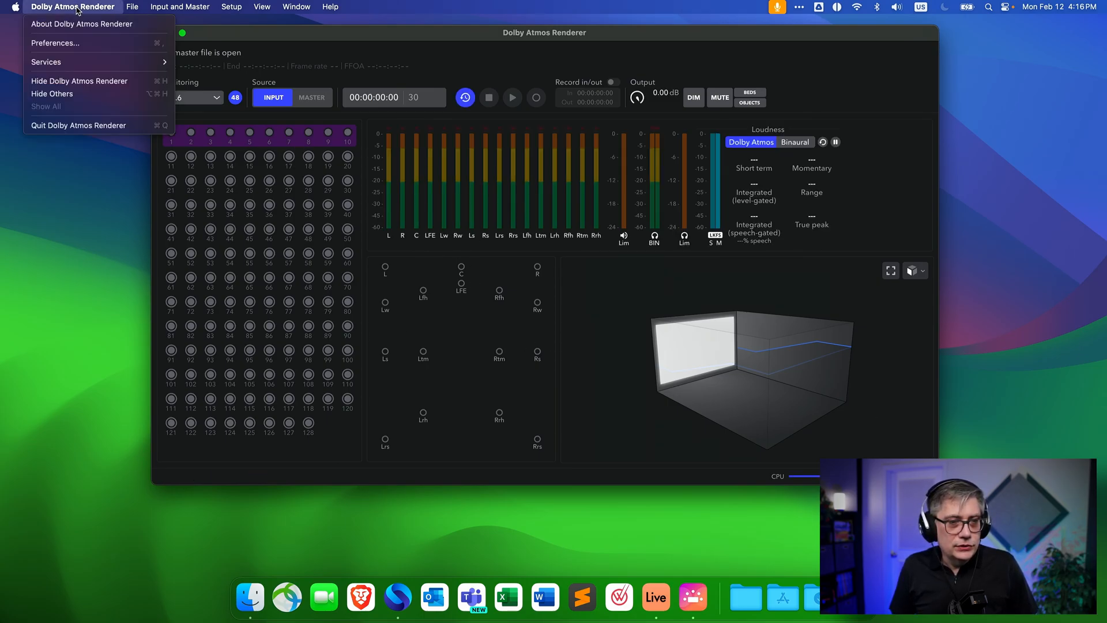
{"action": "left_click", "coordinate": [76, 44]}
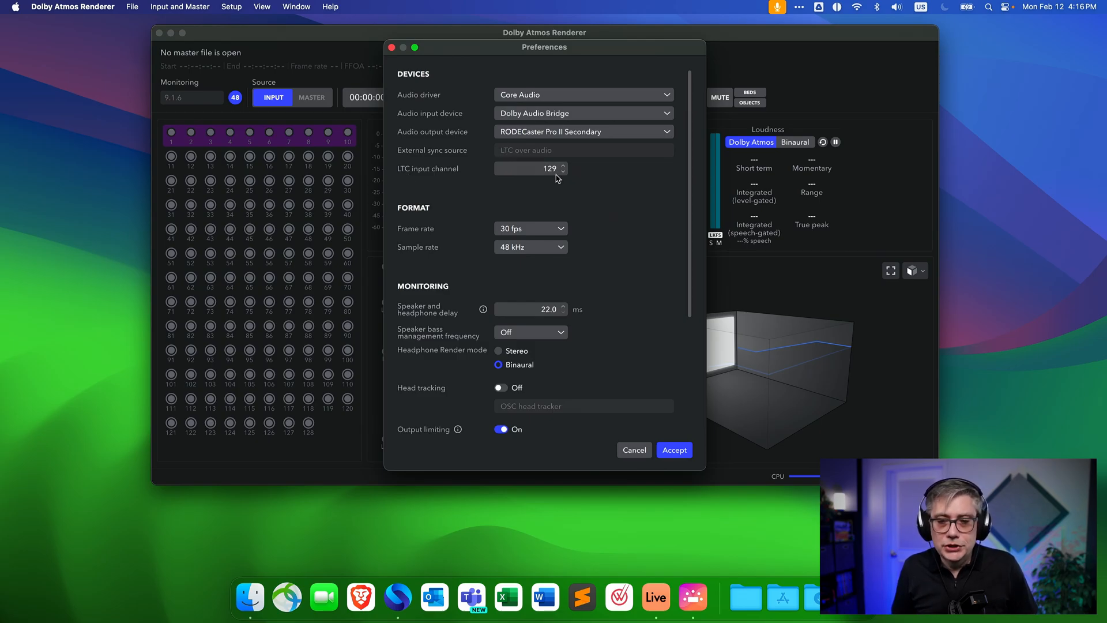
{"action": "left_click", "coordinate": [675, 450]}
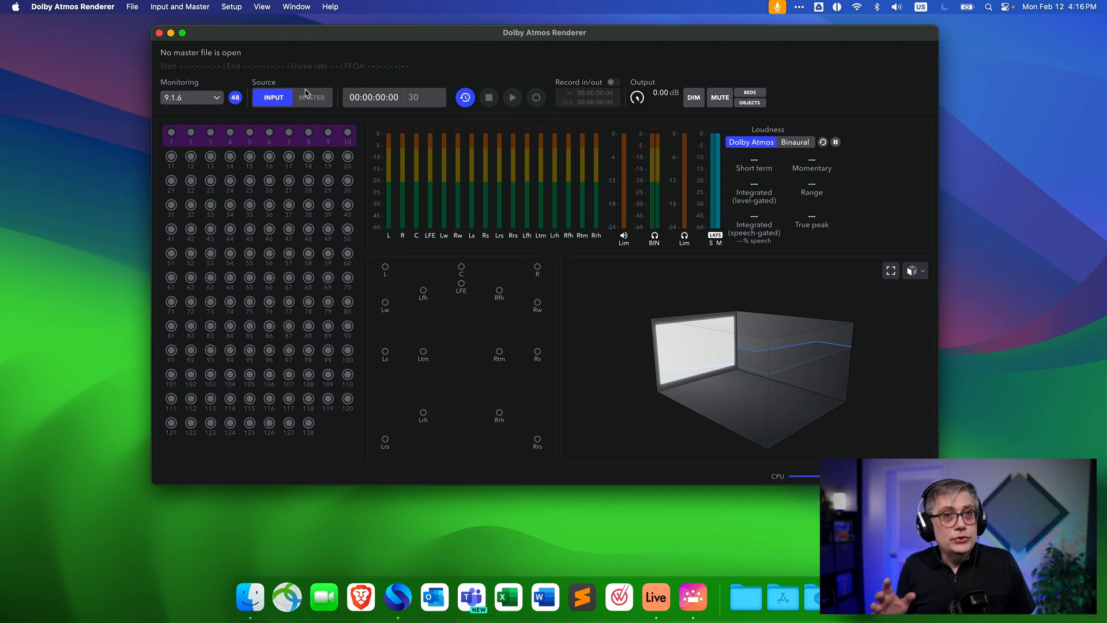
In the renderer's room setup, examine the speaker assignment and the 9.1.6 monitoring layout, and close the setup
{"action": "left_click", "coordinate": [231, 7]}
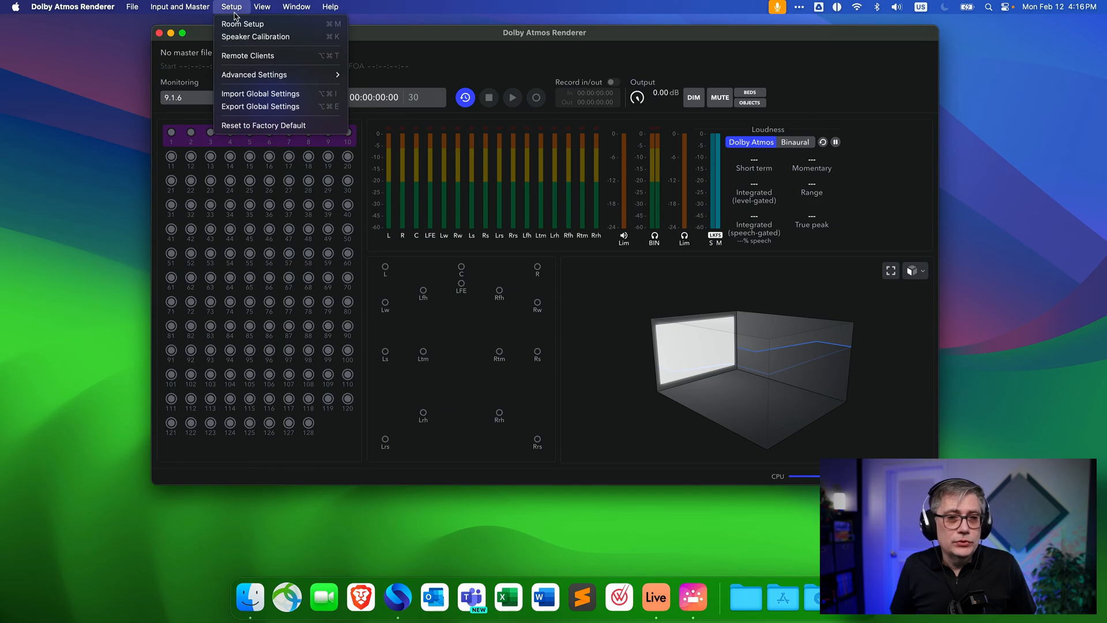
{"action": "left_click", "coordinate": [240, 26]}
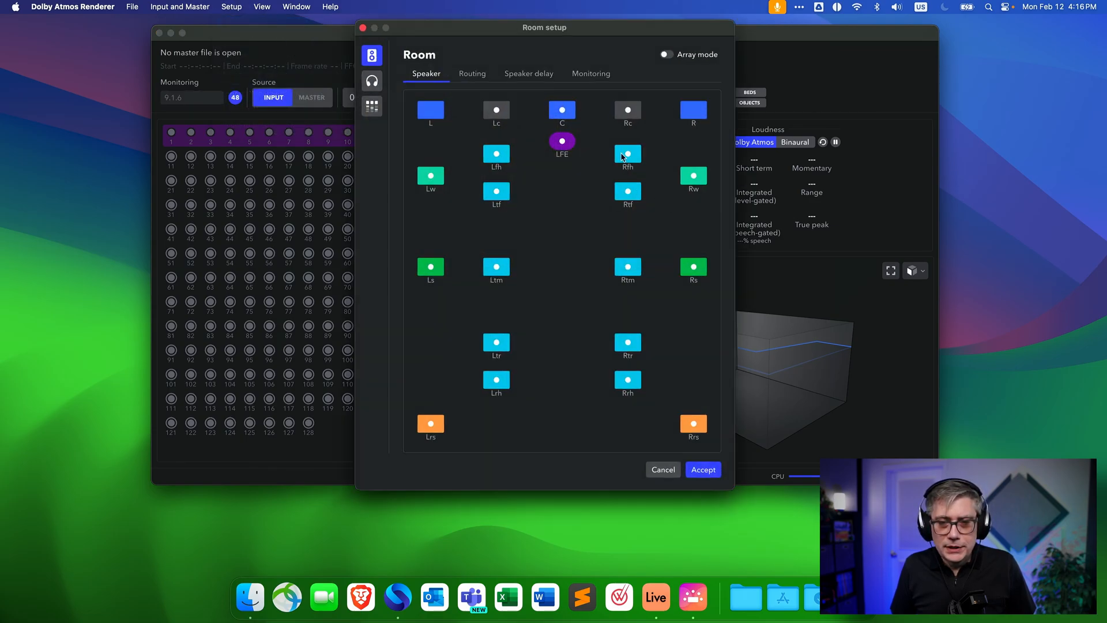
{"action": "left_click_drag", "start_coordinate": [469, 24], "coordinate": [485, 49]}
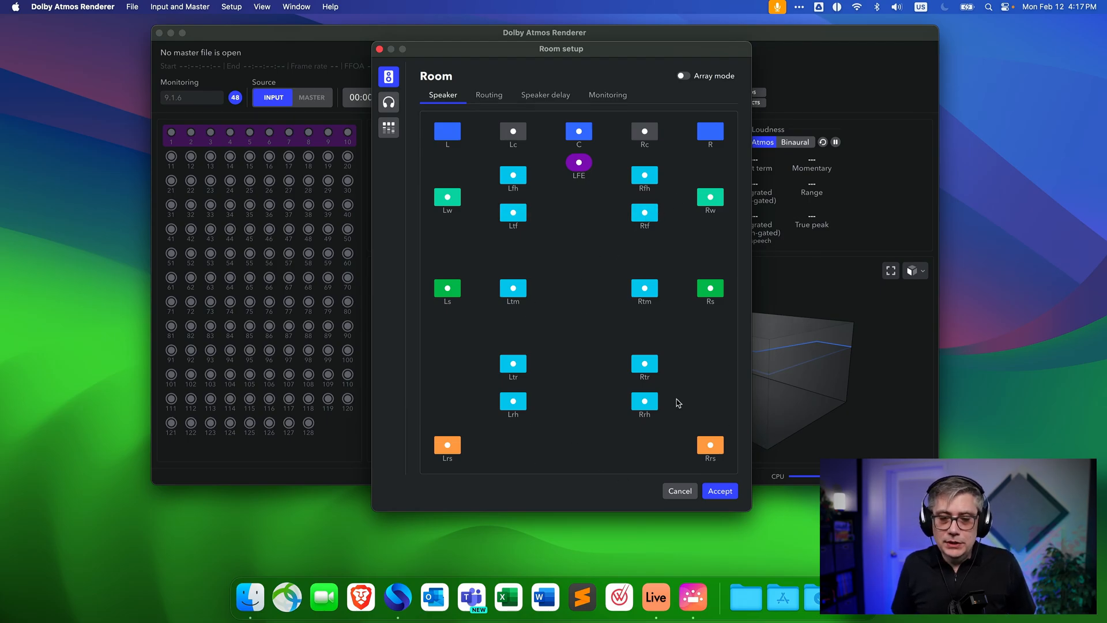
{"action": "left_click", "coordinate": [609, 99]}
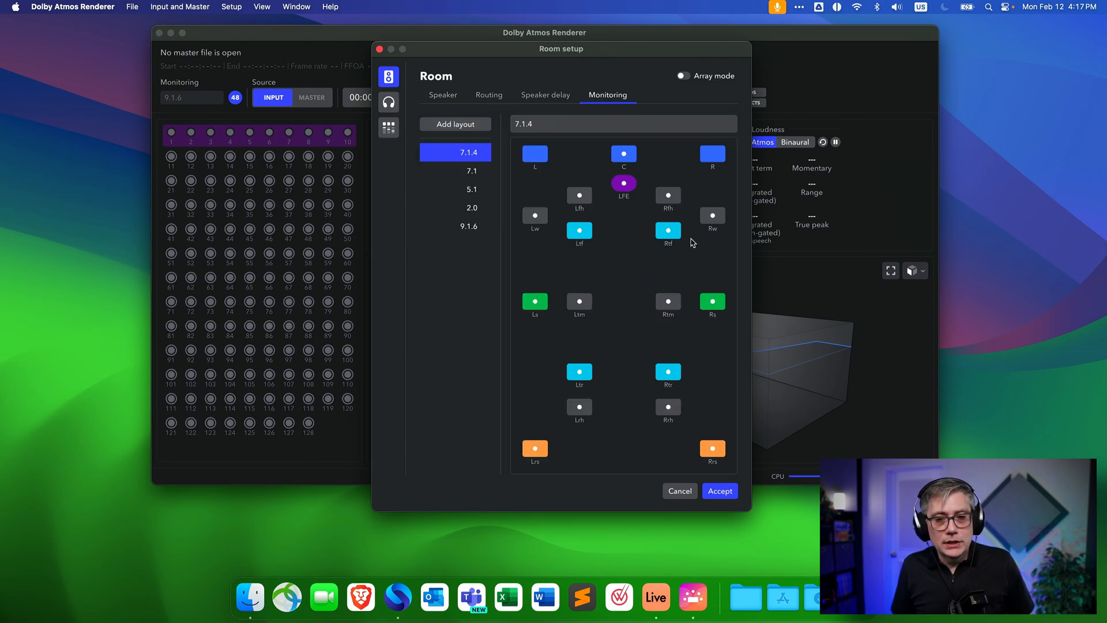
{"action": "left_click", "coordinate": [470, 232]}
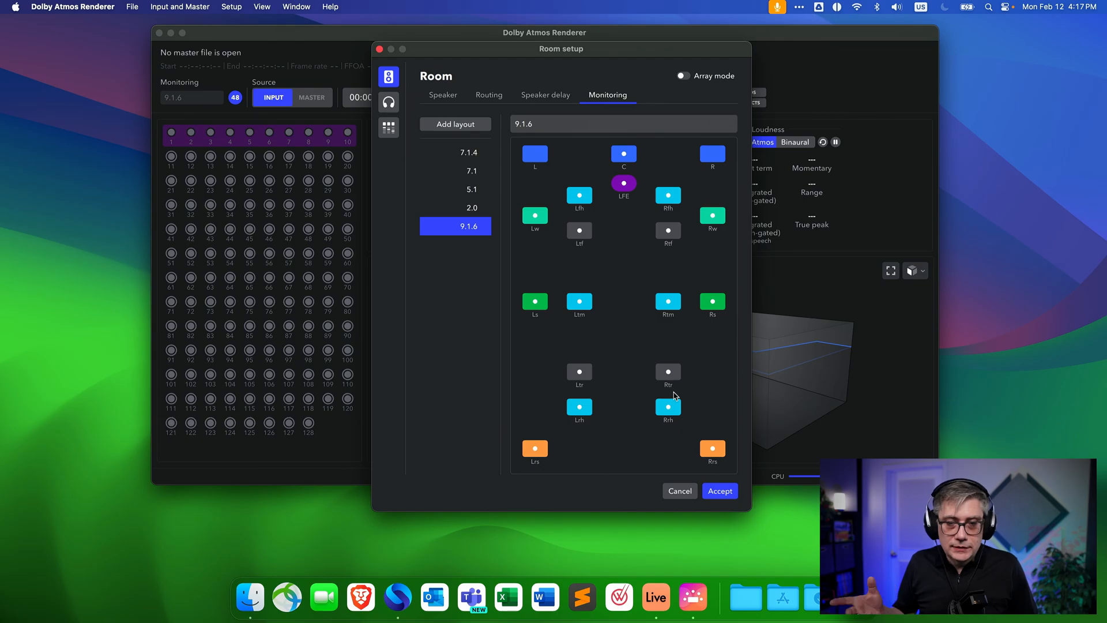
{"action": "left_click", "coordinate": [379, 48]}
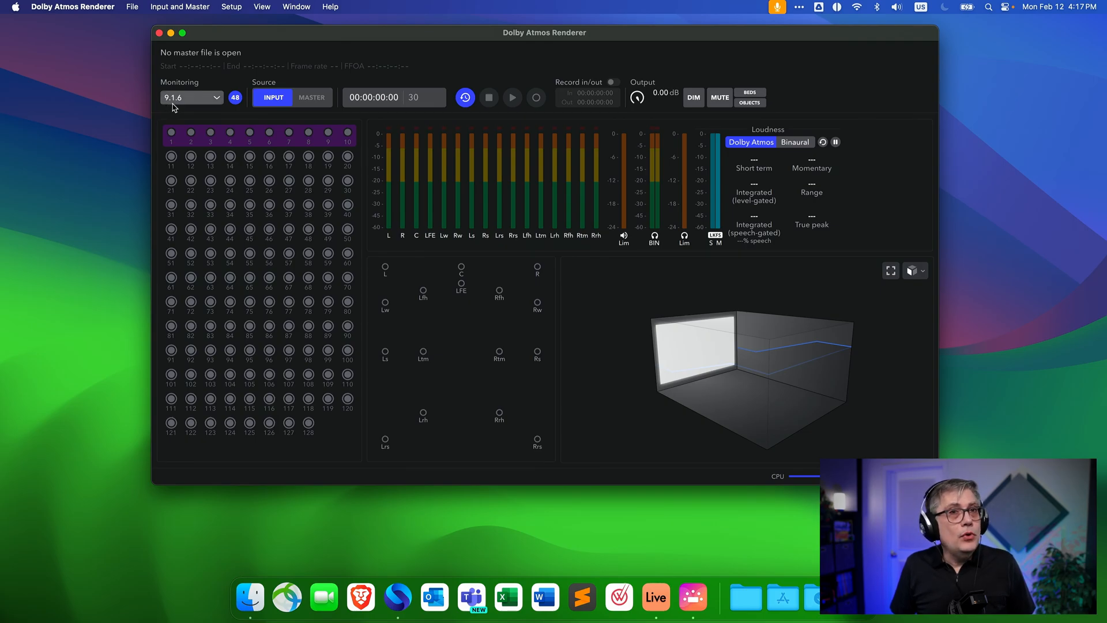
Switch to Ableton Live and set its audio output device to Dolby Audio Bridge (130 In, 130 Out)
{"action": "left_click", "coordinate": [656, 597]}
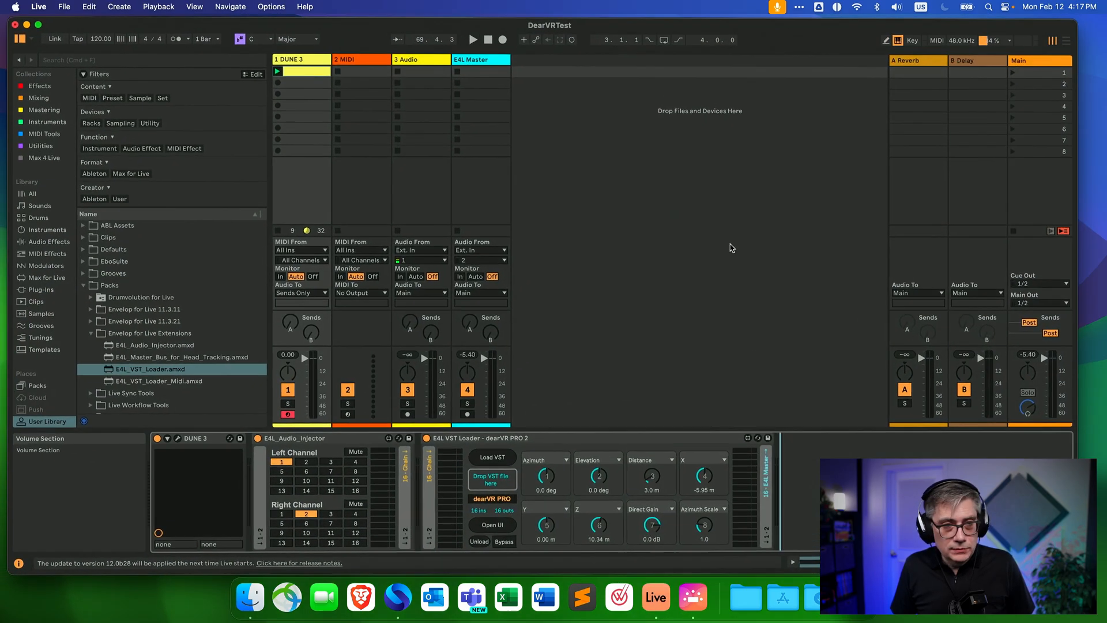
{"action": "left_click", "coordinate": [34, 8]}
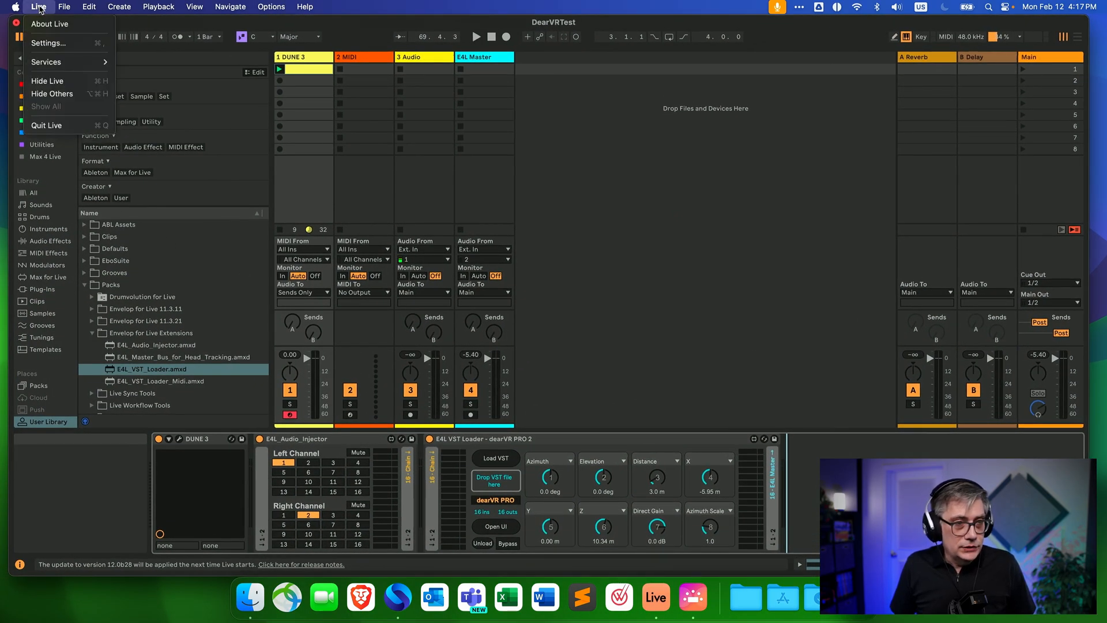
{"action": "left_click", "coordinate": [53, 50]}
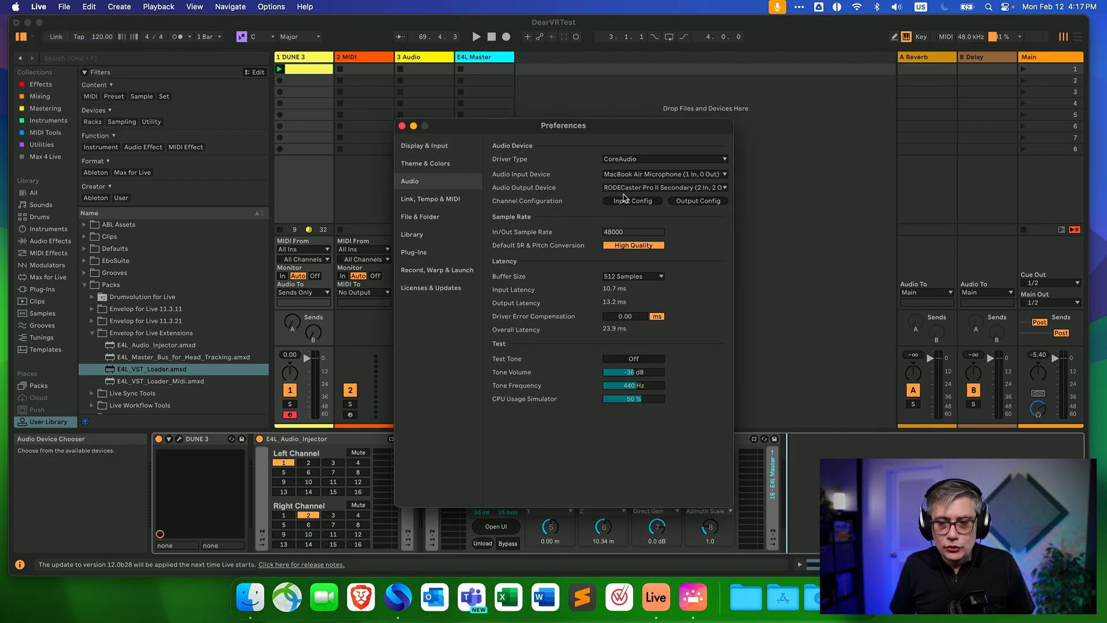
{"action": "left_click", "coordinate": [678, 188]}
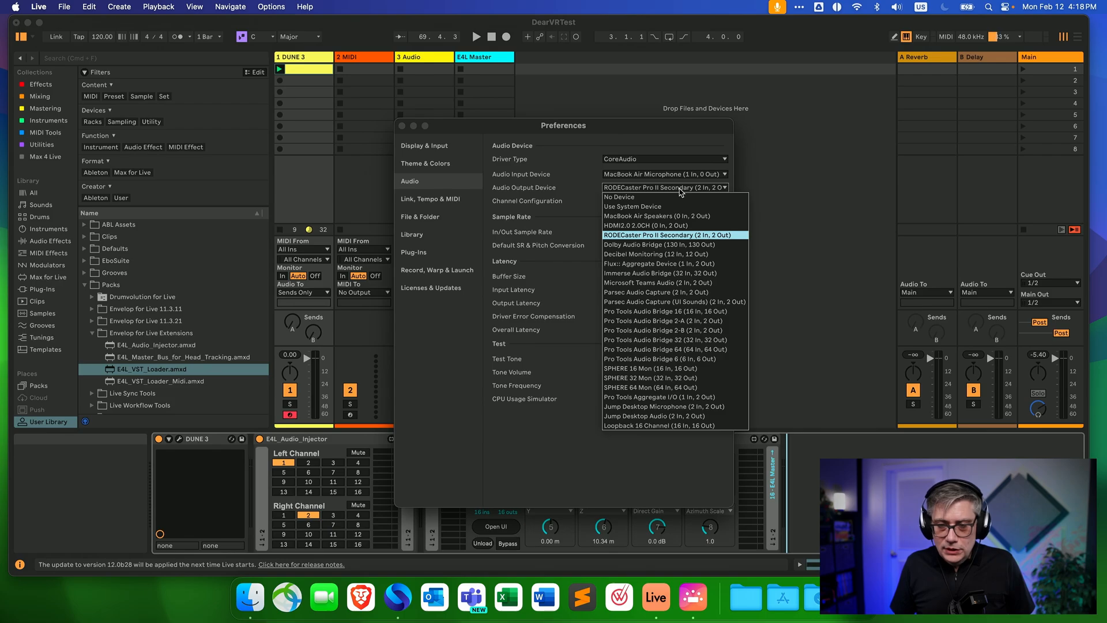
{"action": "left_click", "coordinate": [665, 248]}
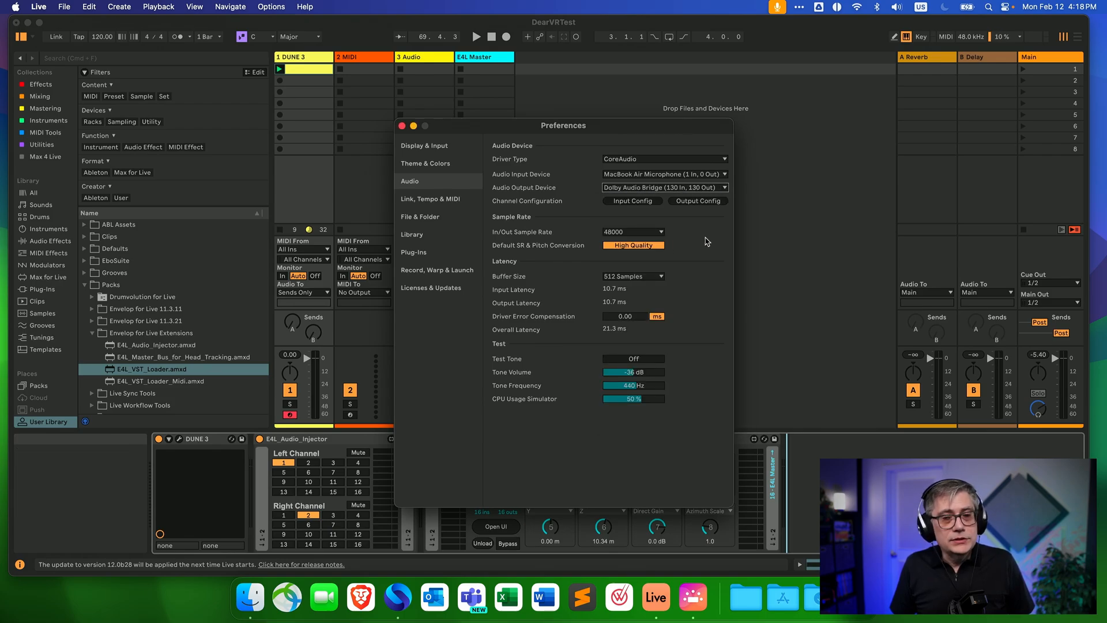
Check which mono and stereo outputs are enabled up to 129/130 in the output configuration and accept it
{"action": "left_click", "coordinate": [699, 203]}
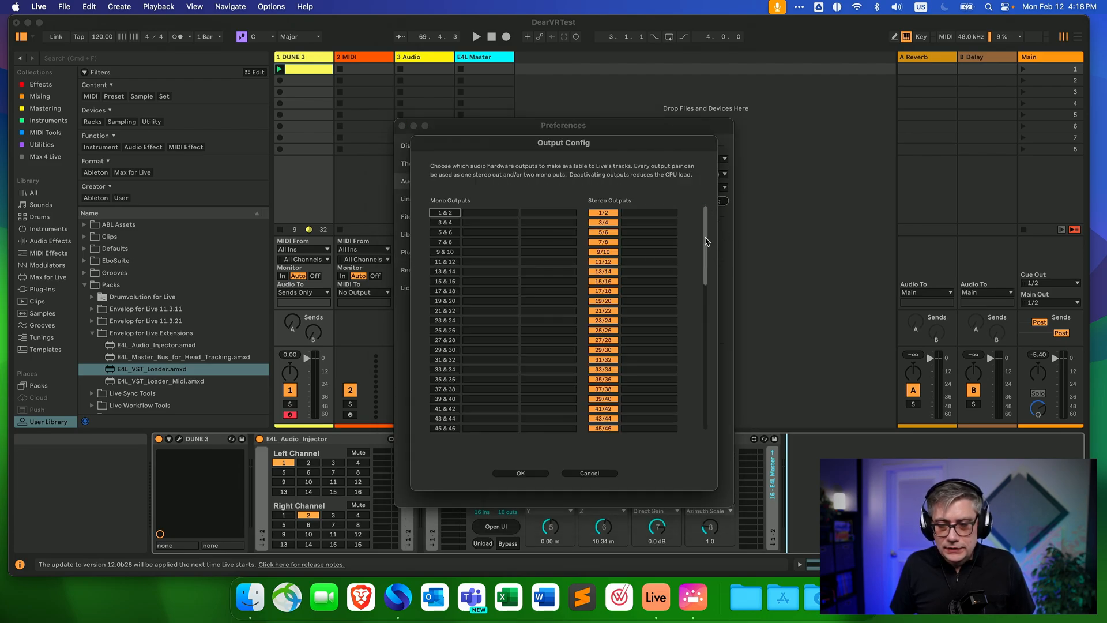
{"action": "left_click_drag", "start_coordinate": [710, 242], "coordinate": [715, 408]}
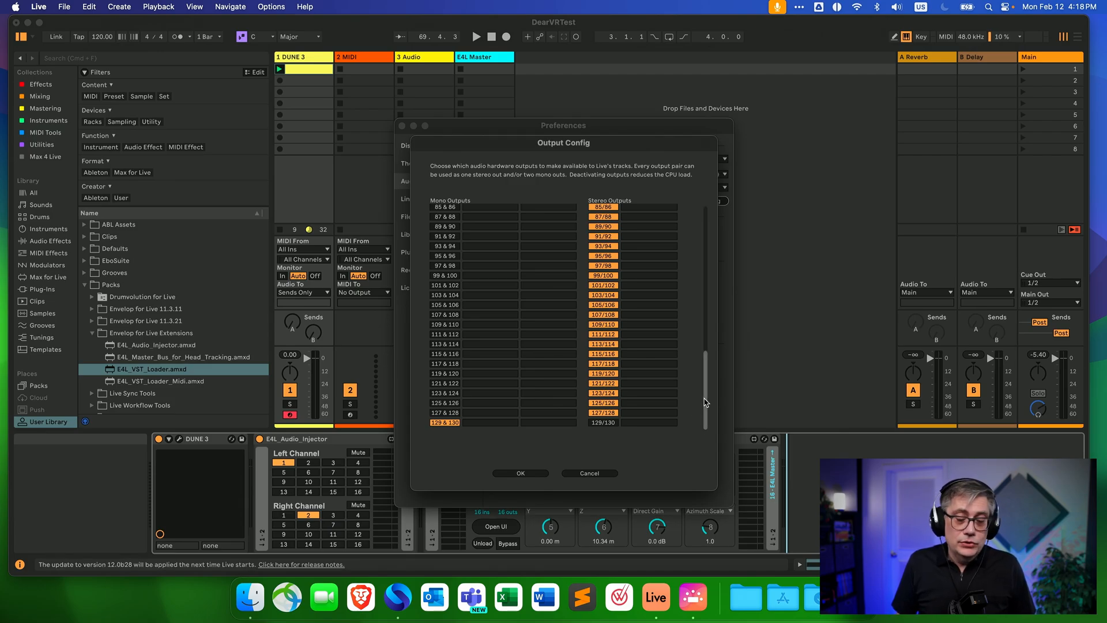
{"action": "left_click_drag", "start_coordinate": [709, 402], "coordinate": [703, 312]}
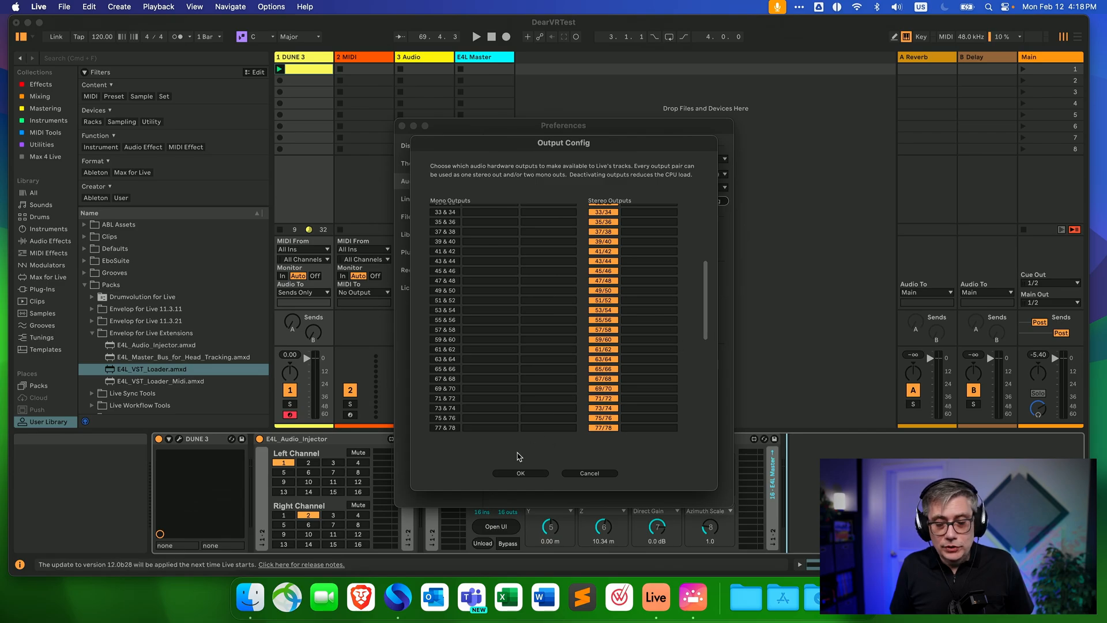
{"action": "left_click", "coordinate": [522, 473]}
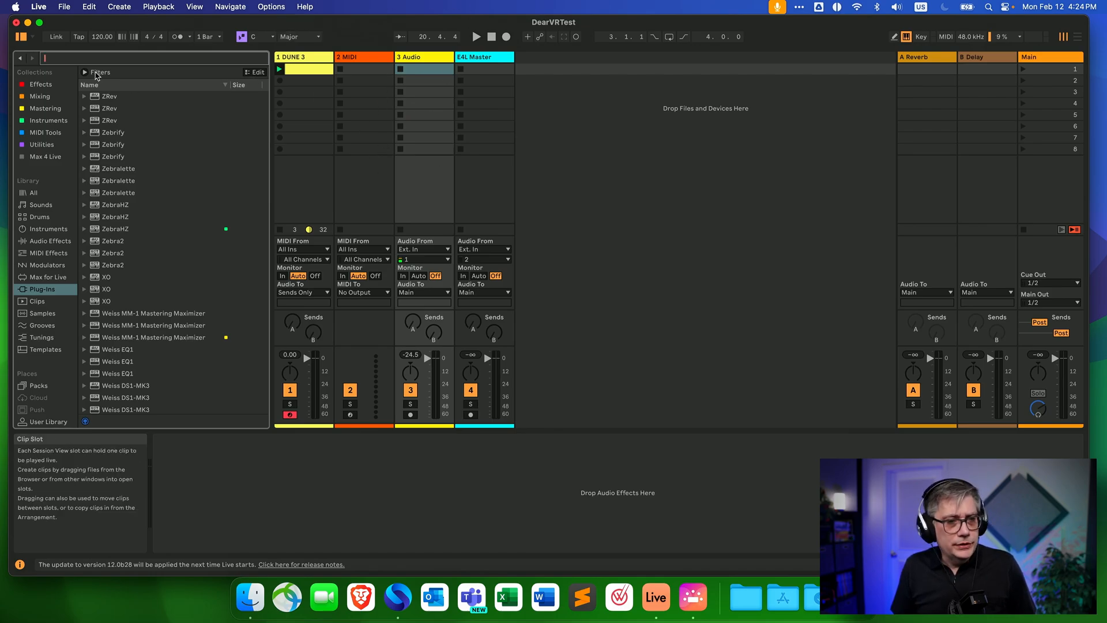
Find the Dolby LTC Generator with the search "ltc", add it to the 3 Audio track and set its frame rate to 30 FPS
{"action": "type", "text": "tc"}
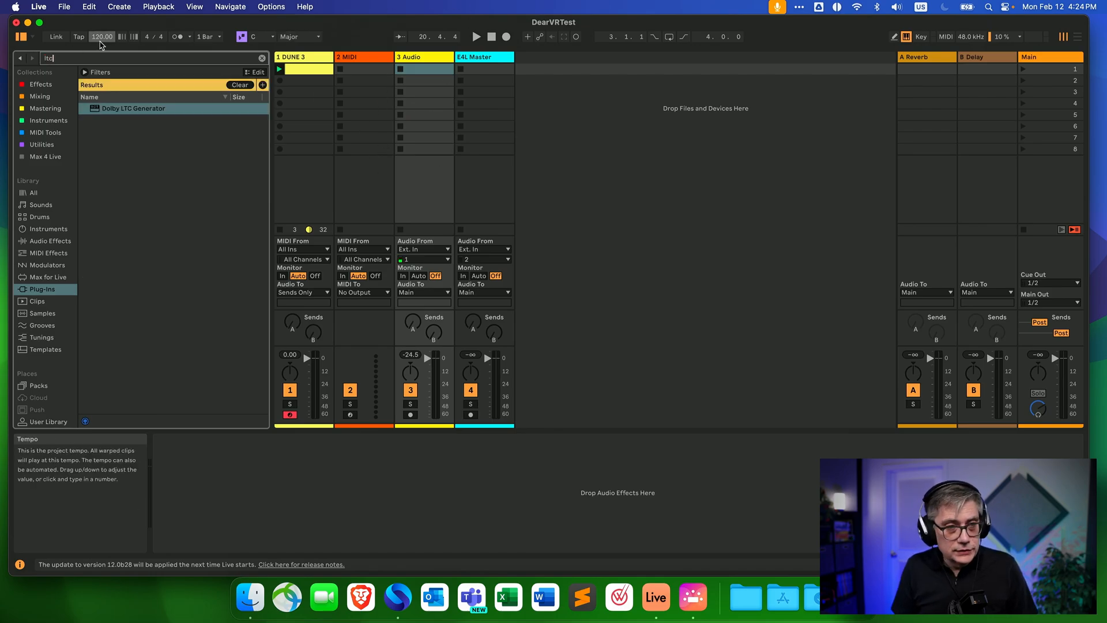
{"action": "left_click", "coordinate": [121, 111]}
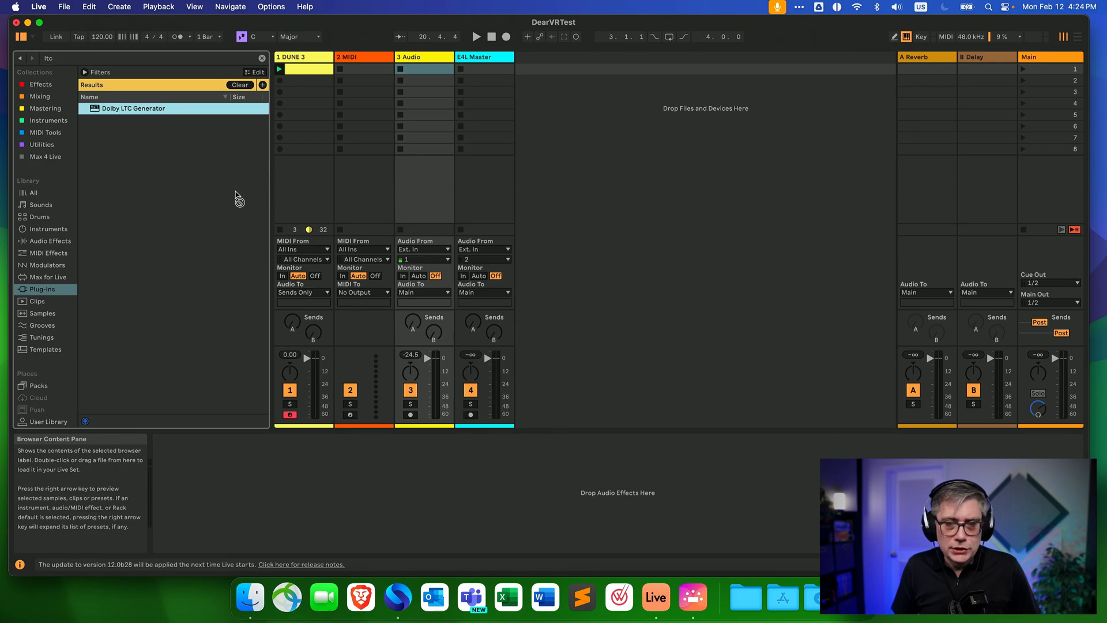
{"action": "left_click_drag", "start_coordinate": [434, 134], "coordinate": [430, 137]}
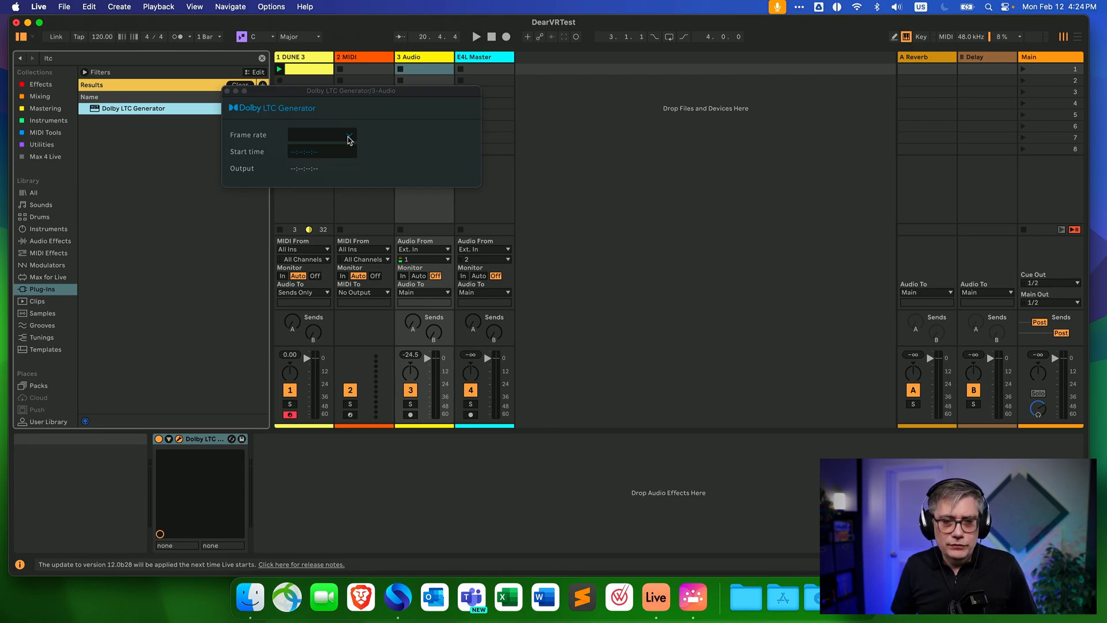
{"action": "left_click", "coordinate": [348, 140]}
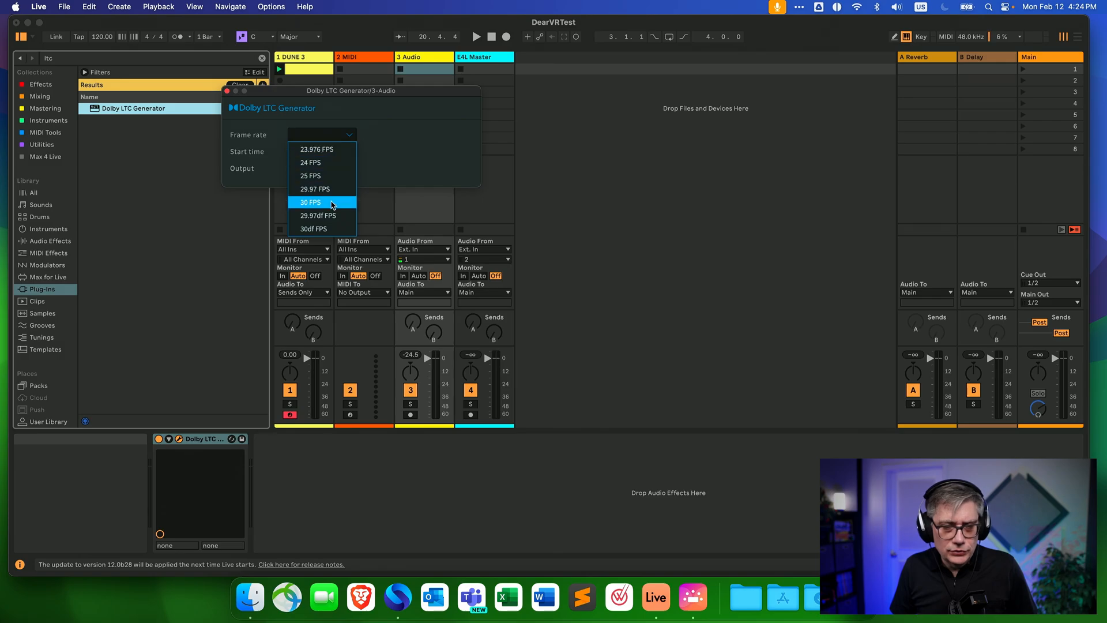
{"action": "left_click", "coordinate": [331, 203]}
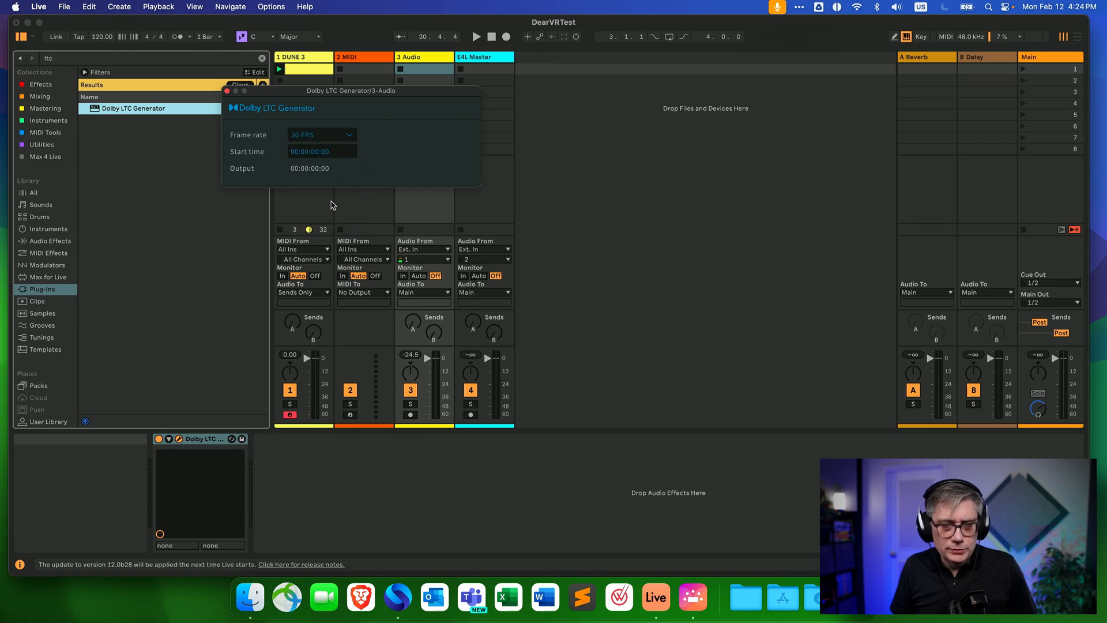
{"action": "left_click", "coordinate": [227, 91]}
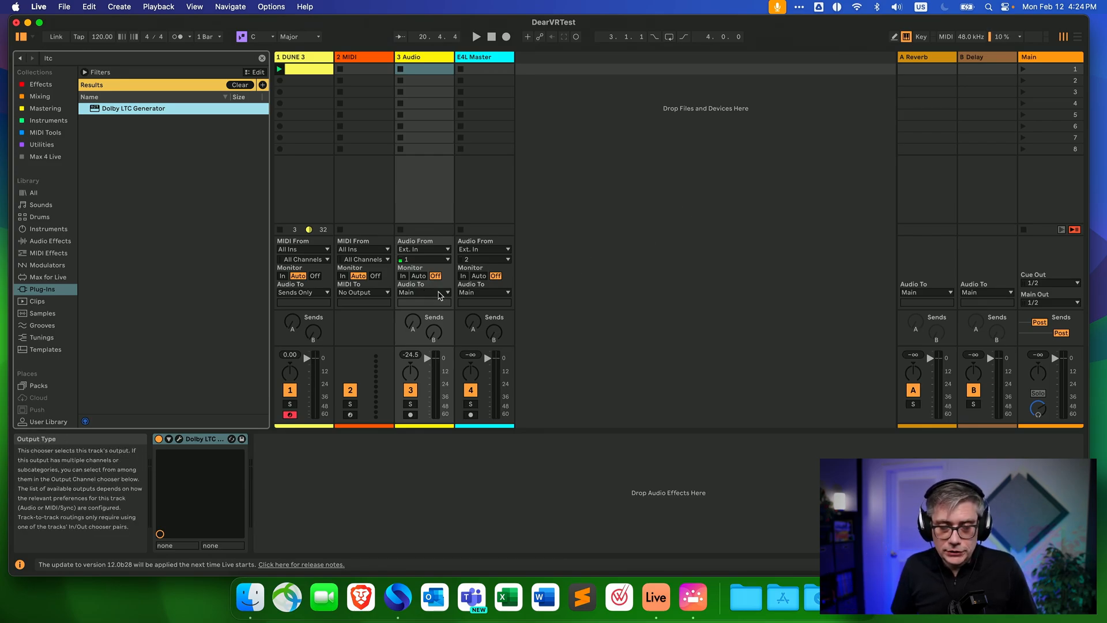
Route the 3 Audio track's output to Ext. Out on channel 129
{"action": "left_click", "coordinate": [440, 294]}
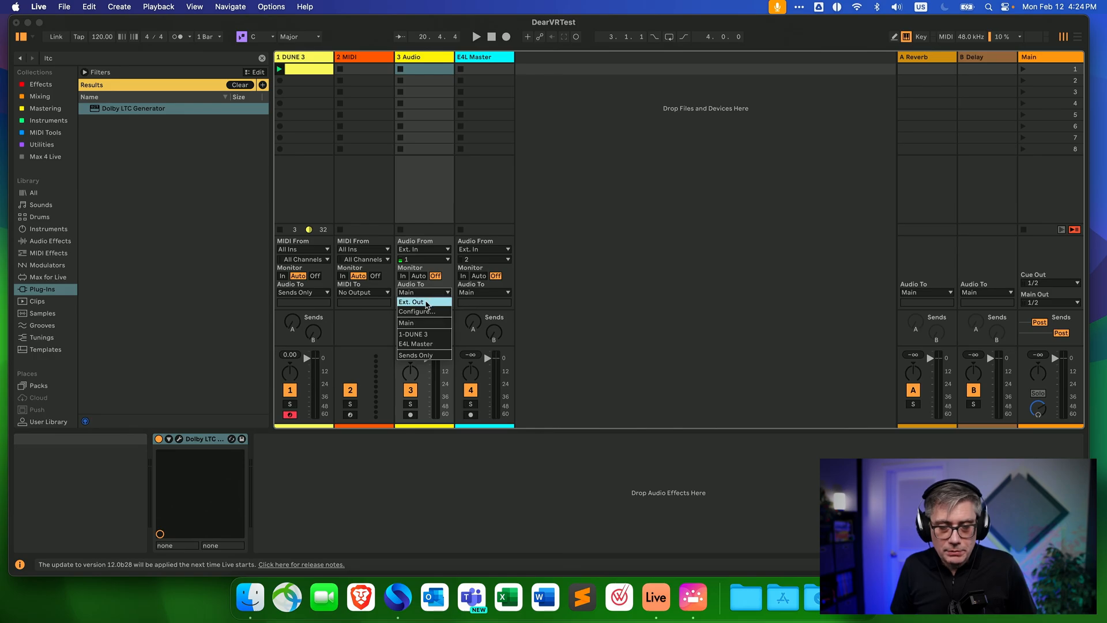
{"action": "left_click", "coordinate": [429, 301]}
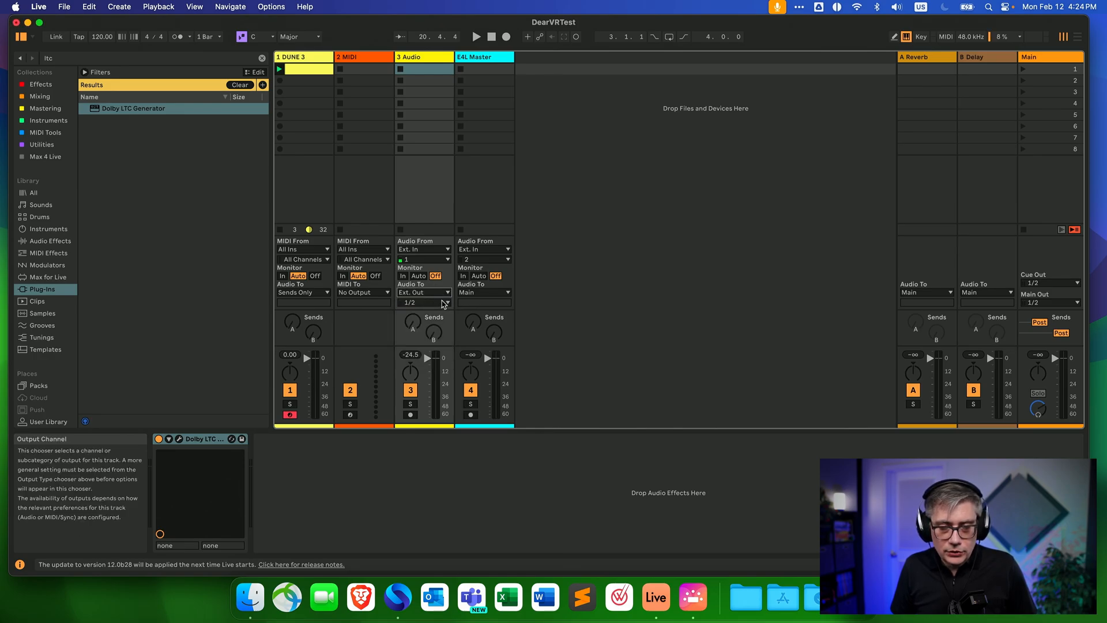
{"action": "left_click", "coordinate": [429, 302]}
{"action": "scroll", "coordinate": [420, 231], "scroll_direction": "down", "scroll_amount": 10}
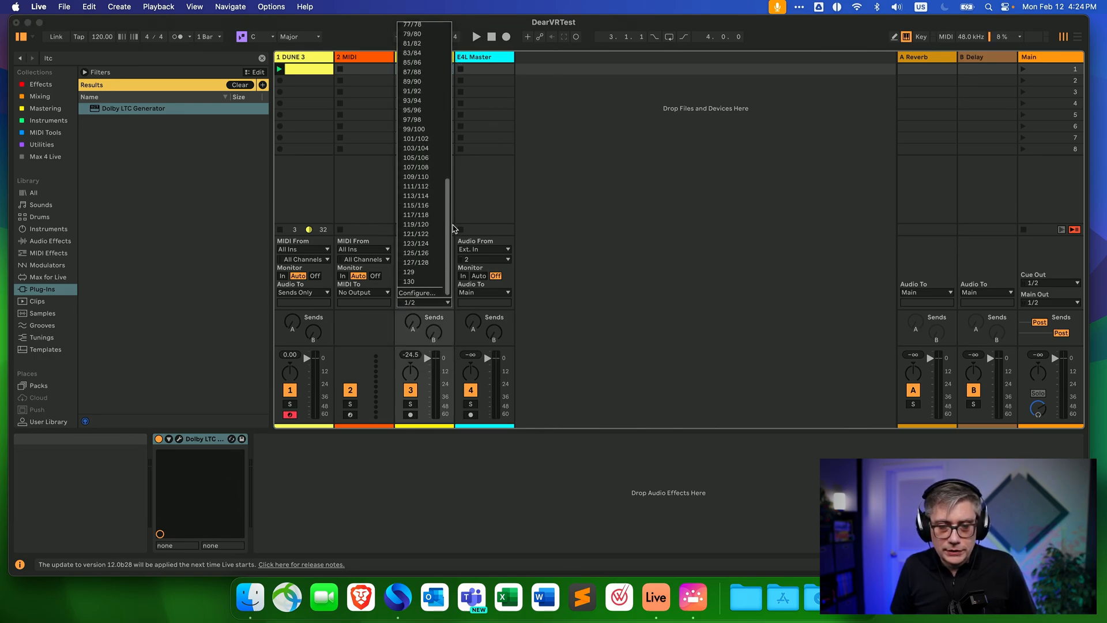
{"action": "left_click", "coordinate": [420, 272]}
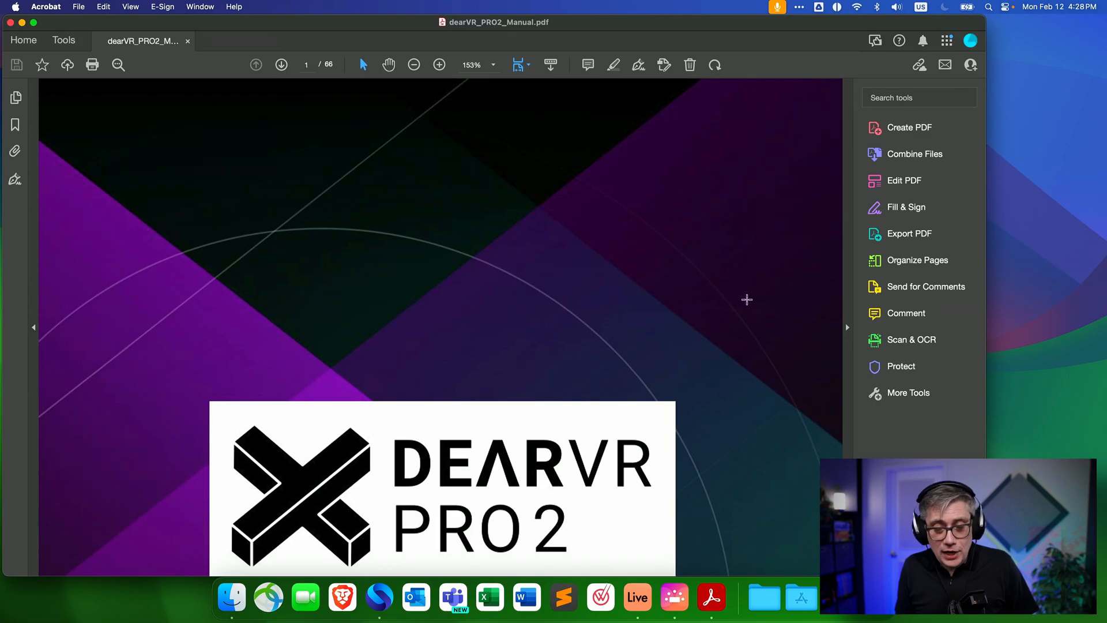
In the dearVR PRO 2 manual, go to chapter 12, Multichannel Configurations, from the table of contents
{"action": "scroll", "coordinate": [747, 299], "scroll_direction": "down", "scroll_amount": 15}
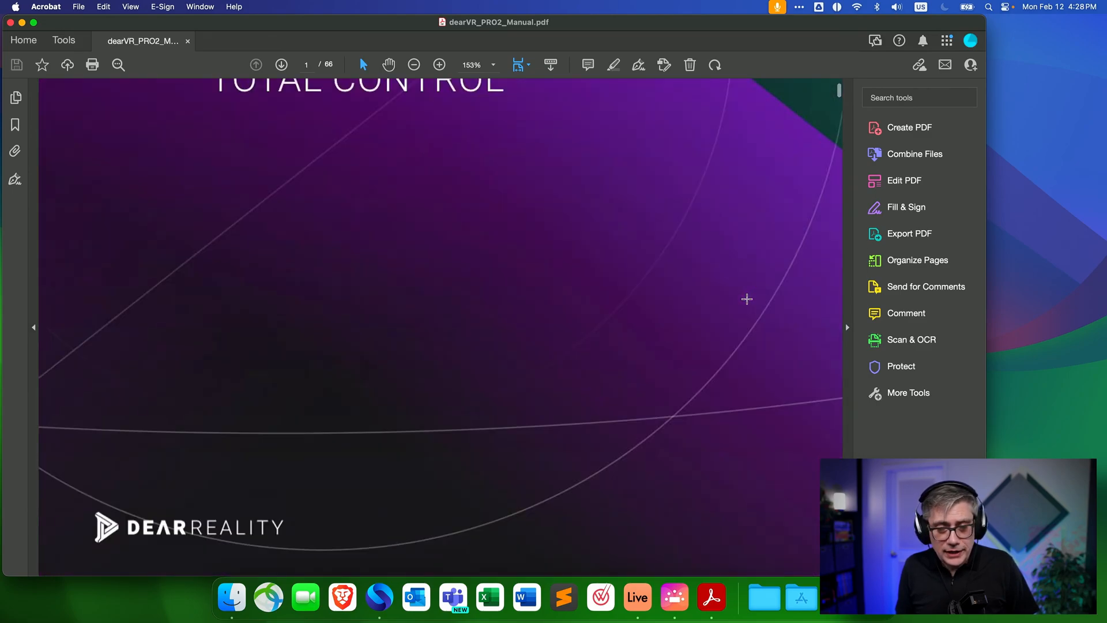
{"action": "scroll", "coordinate": [746, 298], "scroll_direction": "down", "scroll_amount": 20}
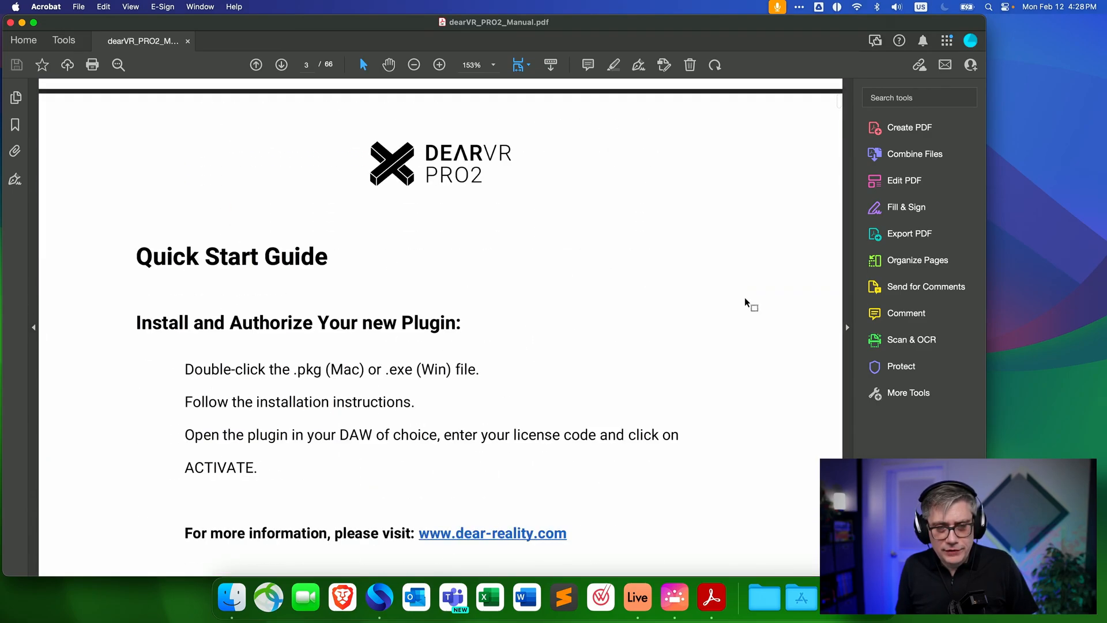
{"action": "scroll", "coordinate": [745, 299], "scroll_direction": "down", "scroll_amount": 20}
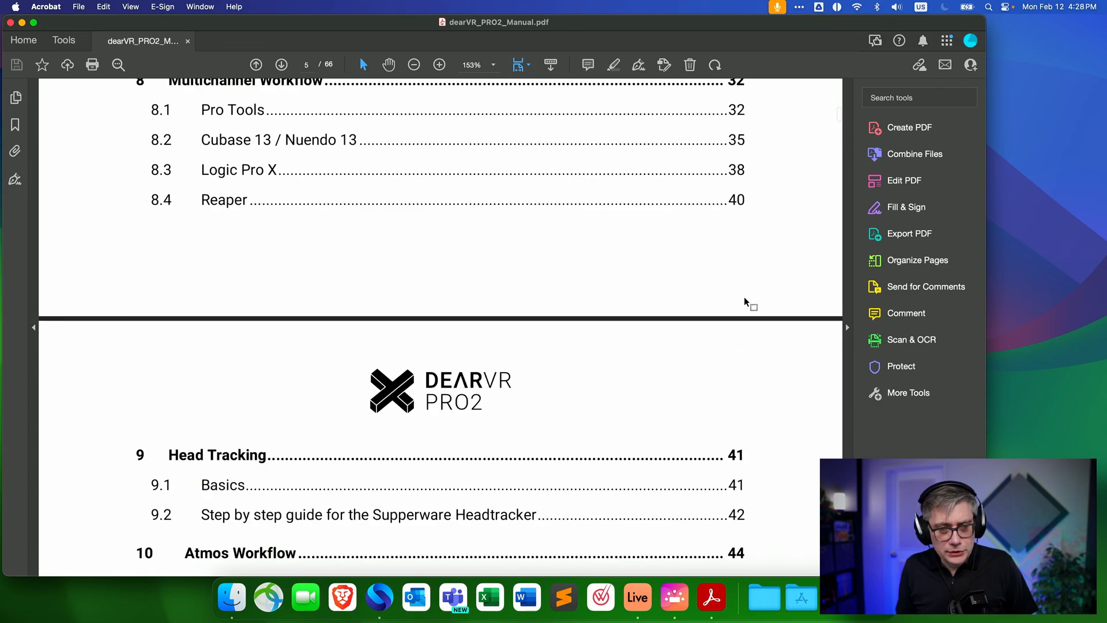
{"action": "scroll", "coordinate": [743, 299], "scroll_direction": "down", "scroll_amount": 9}
{"action": "scroll", "coordinate": [742, 300], "scroll_direction": "up", "scroll_amount": 3}
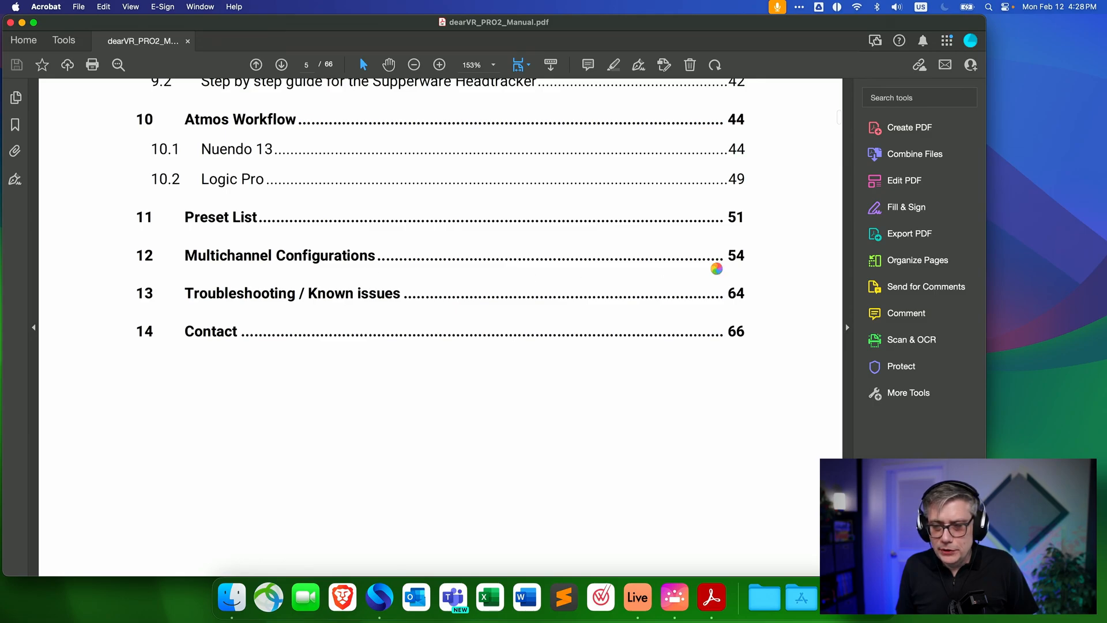
{"action": "left_click", "coordinate": [736, 257]}
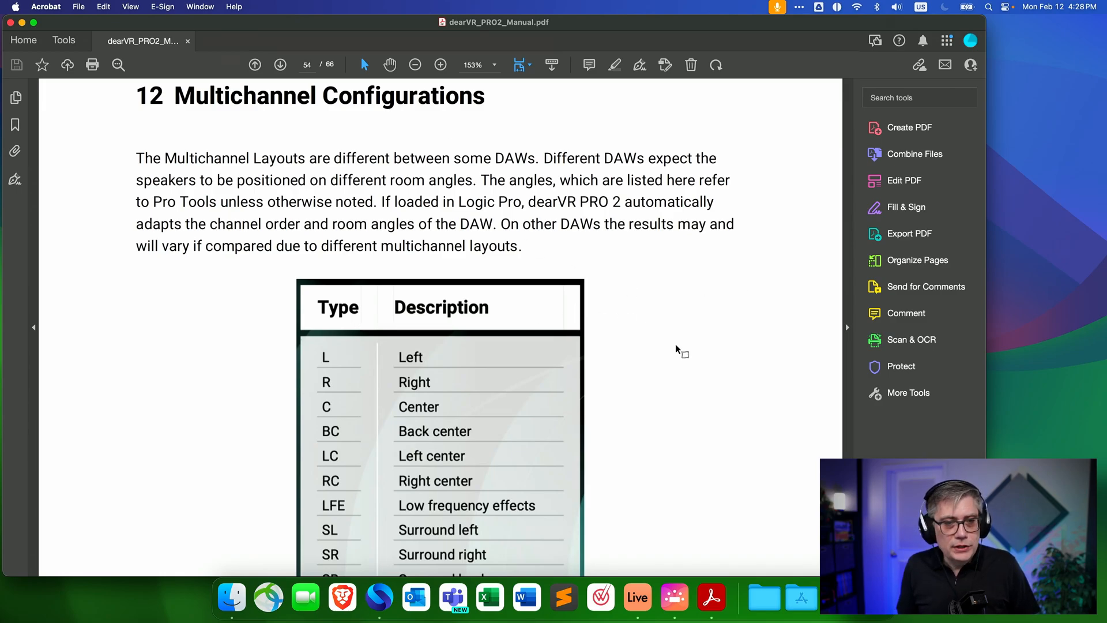
Look through the manual's multichannel tables to the 9.1.6 (Nuendo only) layout and examine its channel order and angles
{"action": "scroll", "coordinate": [676, 343], "scroll_direction": "down", "scroll_amount": 15}
{"action": "scroll", "coordinate": [676, 344], "scroll_direction": "down", "scroll_amount": 20}
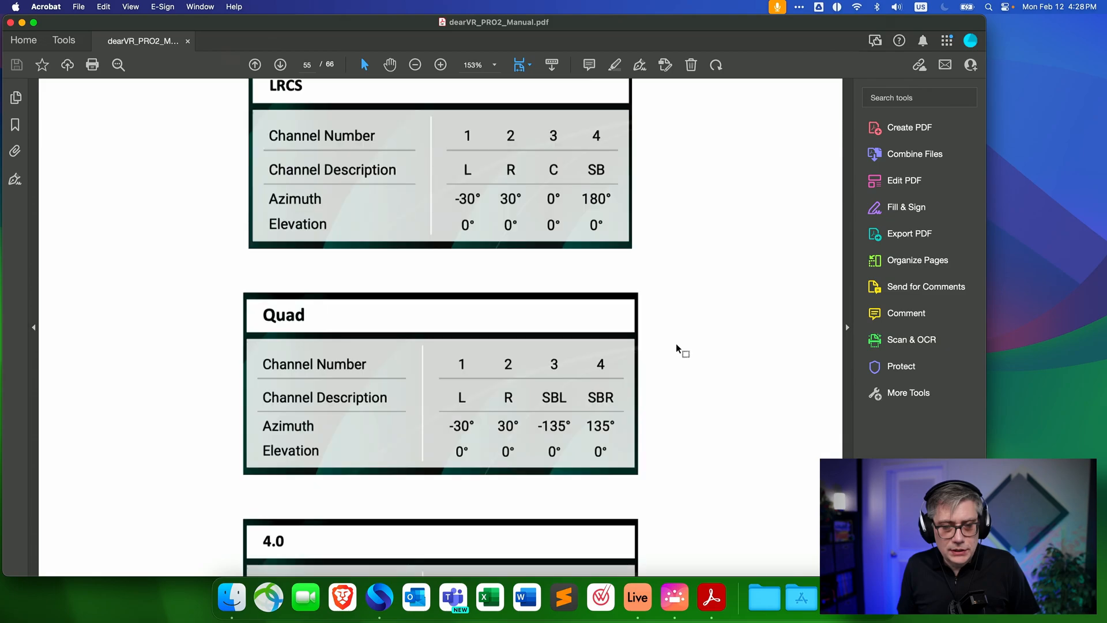
{"action": "scroll", "coordinate": [676, 344], "scroll_direction": "down", "scroll_amount": 20}
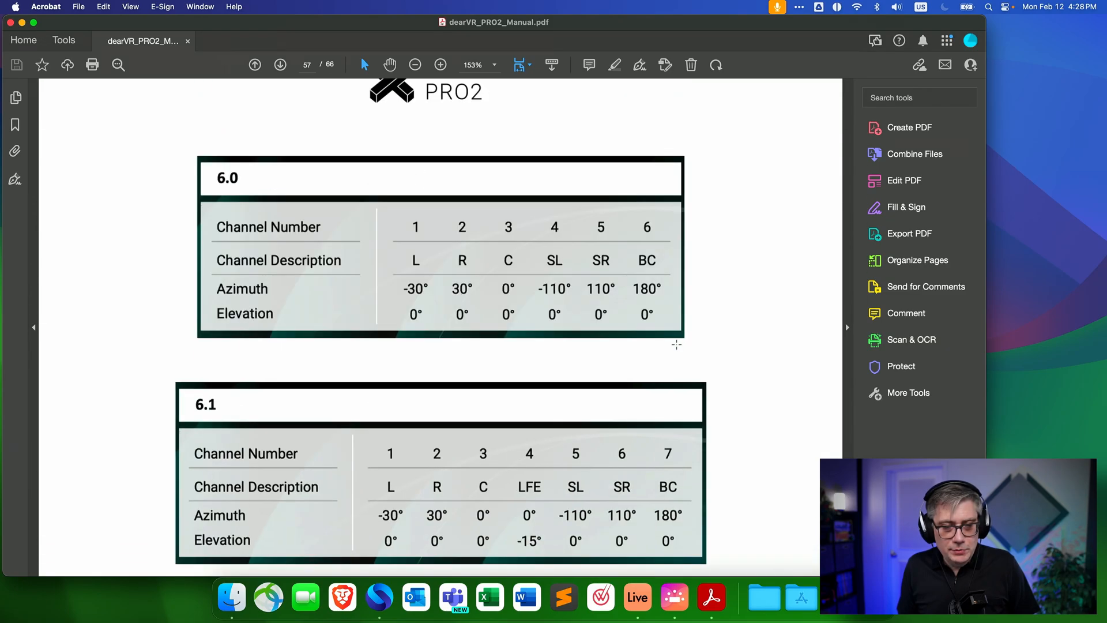
{"action": "scroll", "coordinate": [677, 344], "scroll_direction": "down", "scroll_amount": 20}
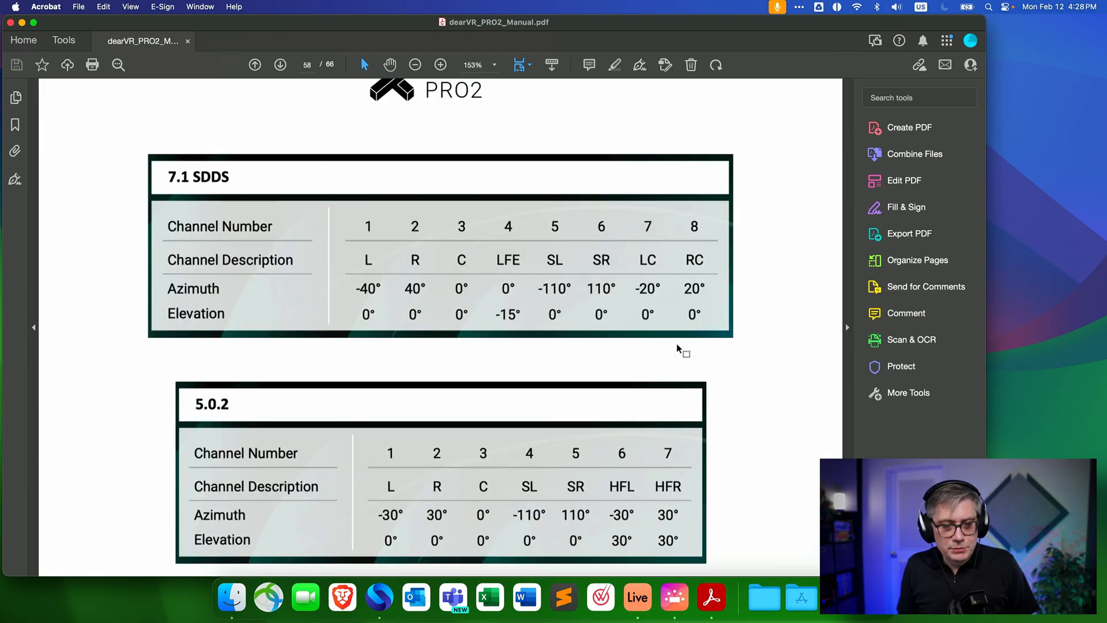
{"action": "scroll", "coordinate": [679, 347], "scroll_direction": "down", "scroll_amount": 10}
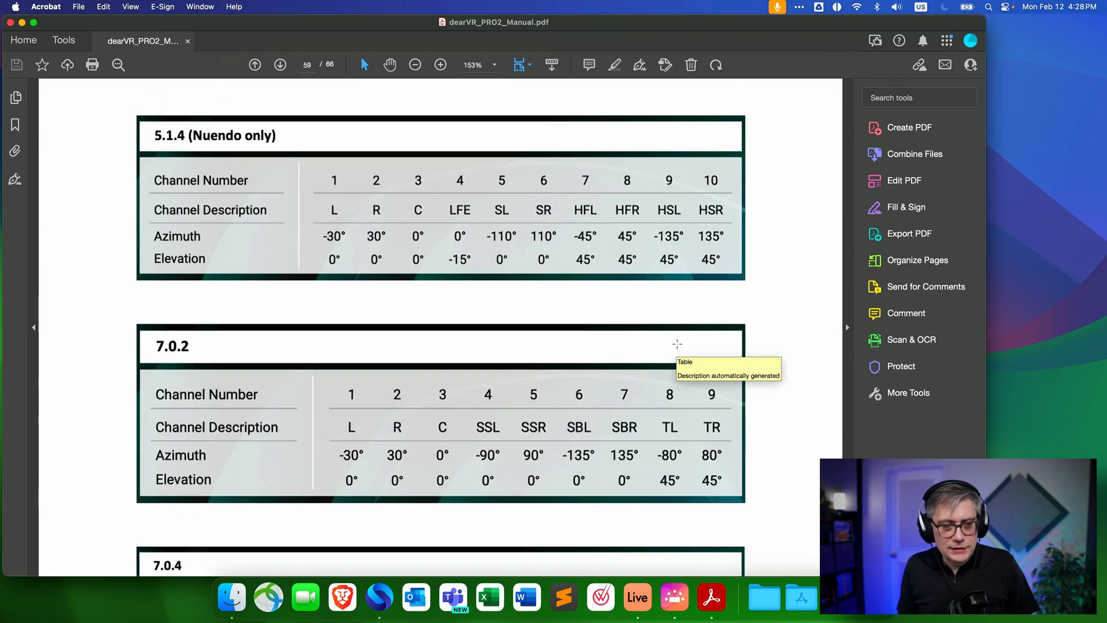
{"action": "scroll", "coordinate": [695, 337], "scroll_direction": "down", "scroll_amount": 20}
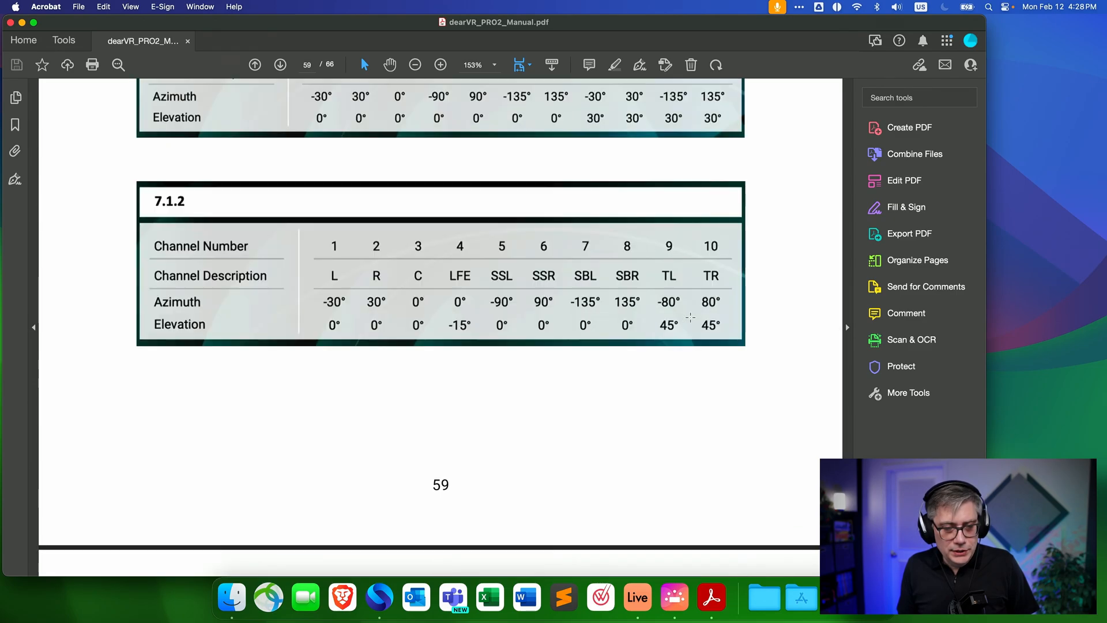
{"action": "scroll", "coordinate": [689, 317], "scroll_direction": "down", "scroll_amount": 20}
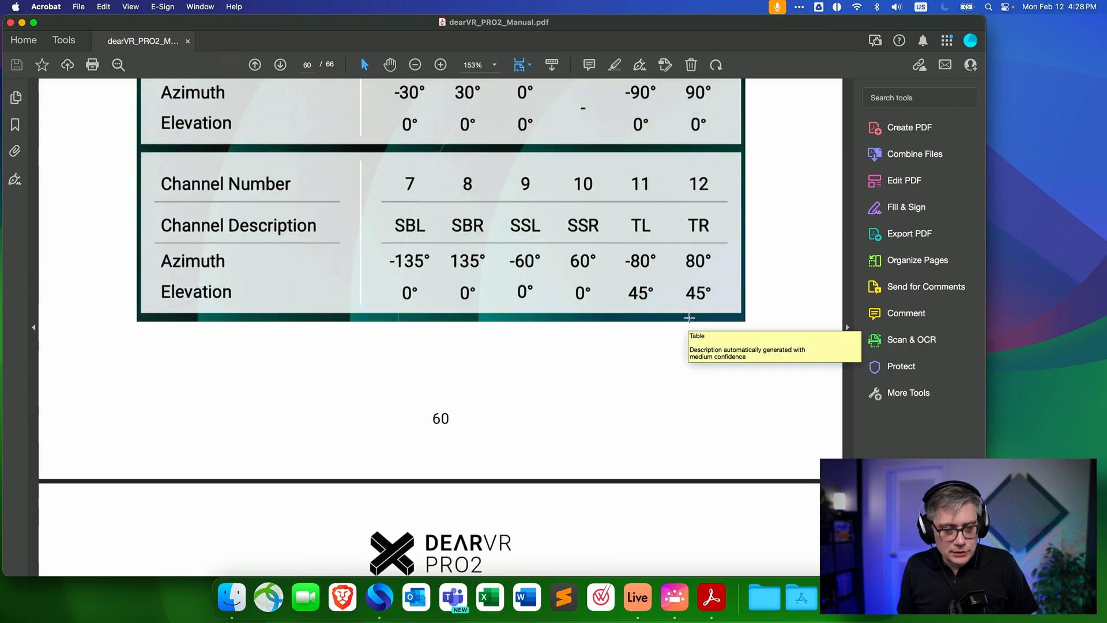
{"action": "scroll", "coordinate": [689, 319], "scroll_direction": "up", "scroll_amount": 4}
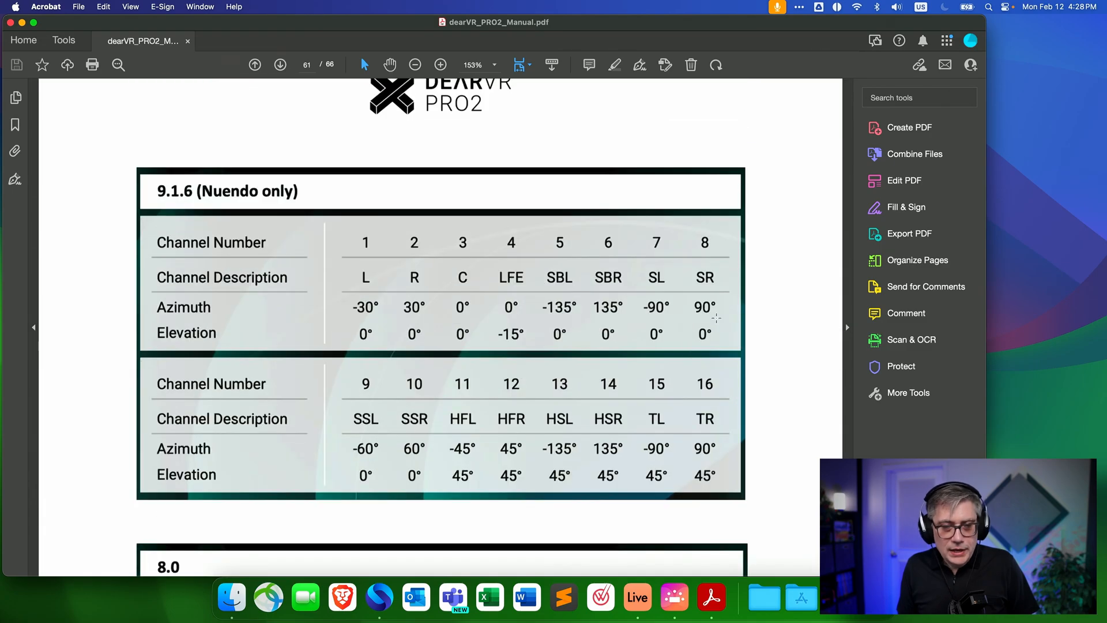
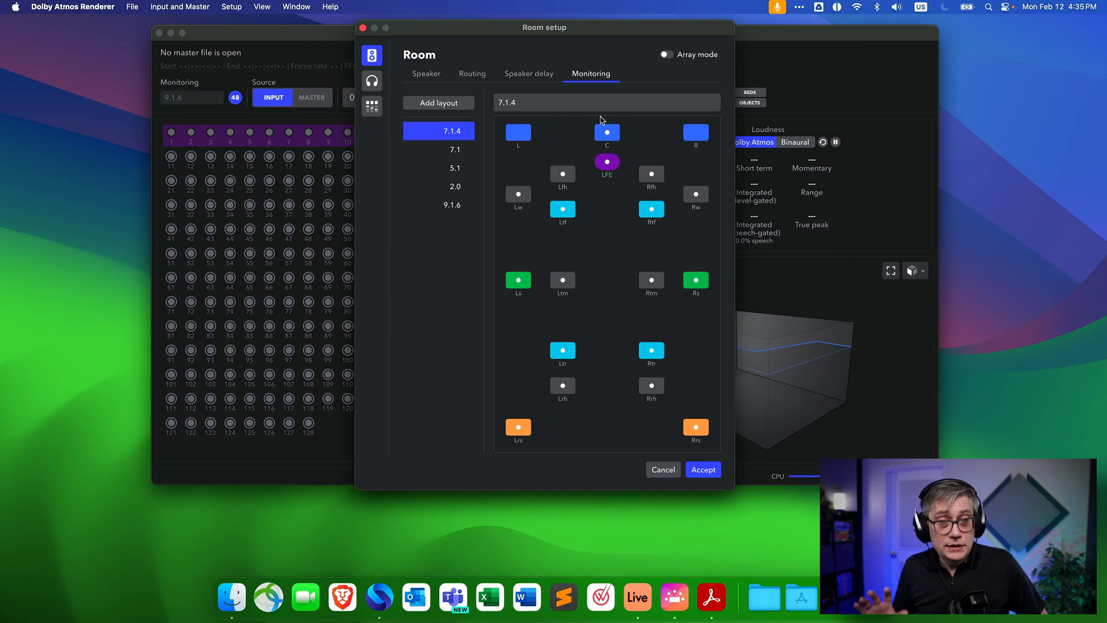
Show the 9.1.6 monitoring layout in the renderer's Room setup, and close the Room setup window
{"action": "left_click", "coordinate": [445, 206]}
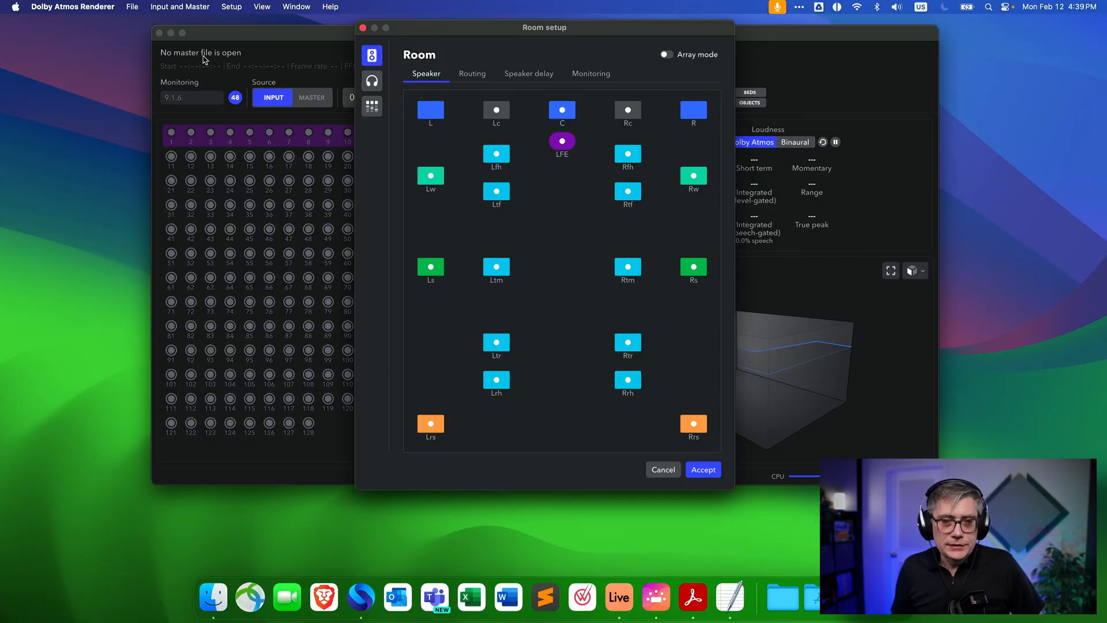
{"action": "left_click", "coordinate": [363, 28]}
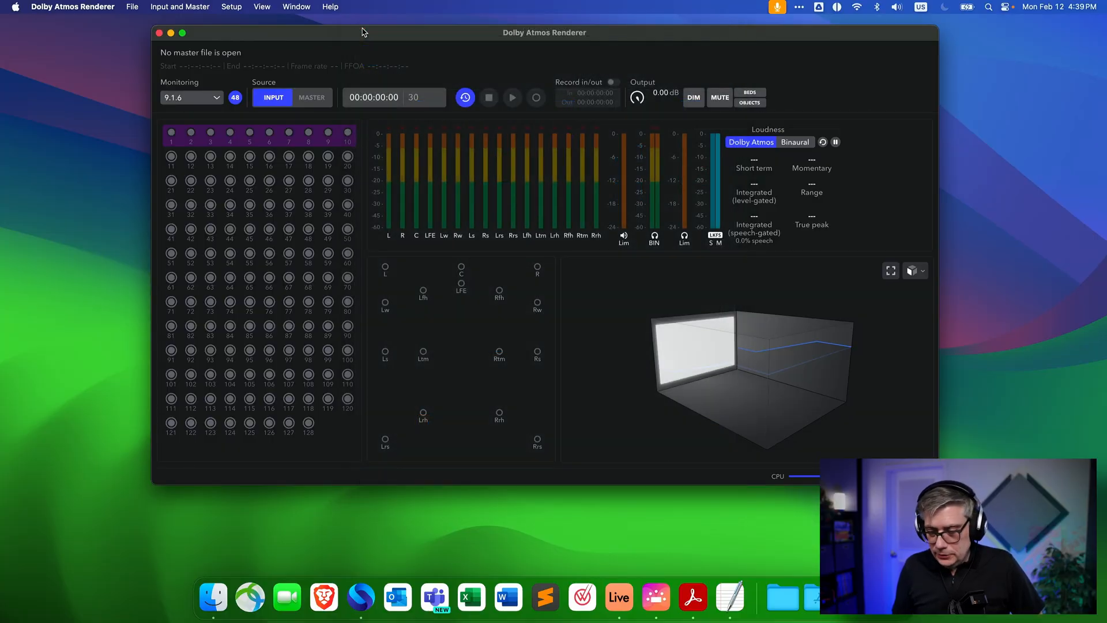
Switch to Ableton Live, show the E4L Master track's device, and arrange the Dolby settings note beside the Live window
{"action": "left_click", "coordinate": [620, 602]}
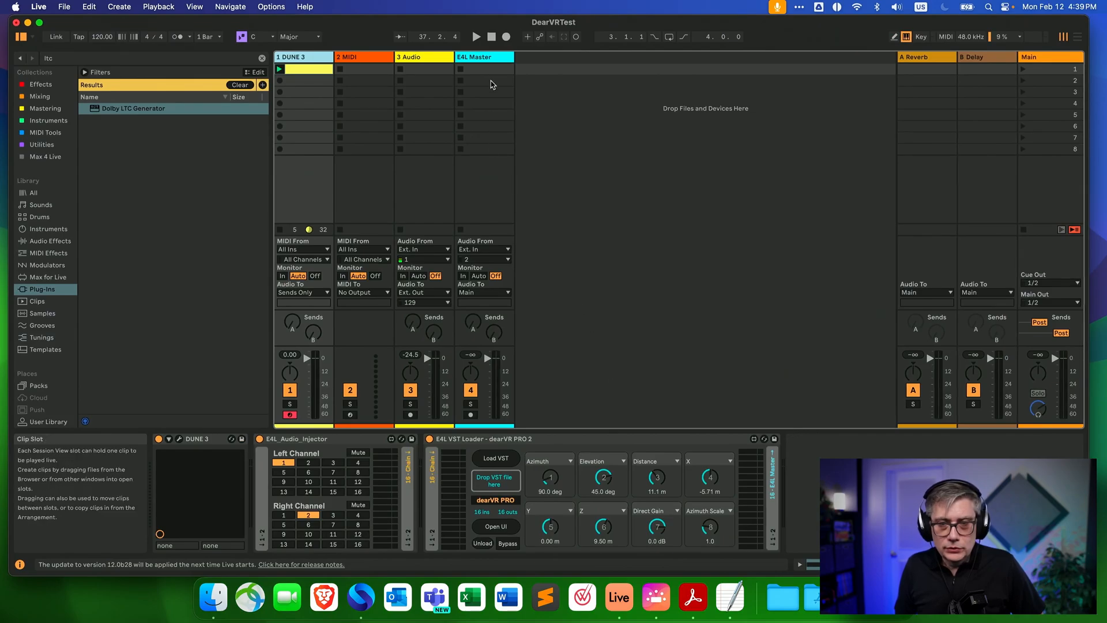
{"action": "left_click", "coordinate": [493, 61]}
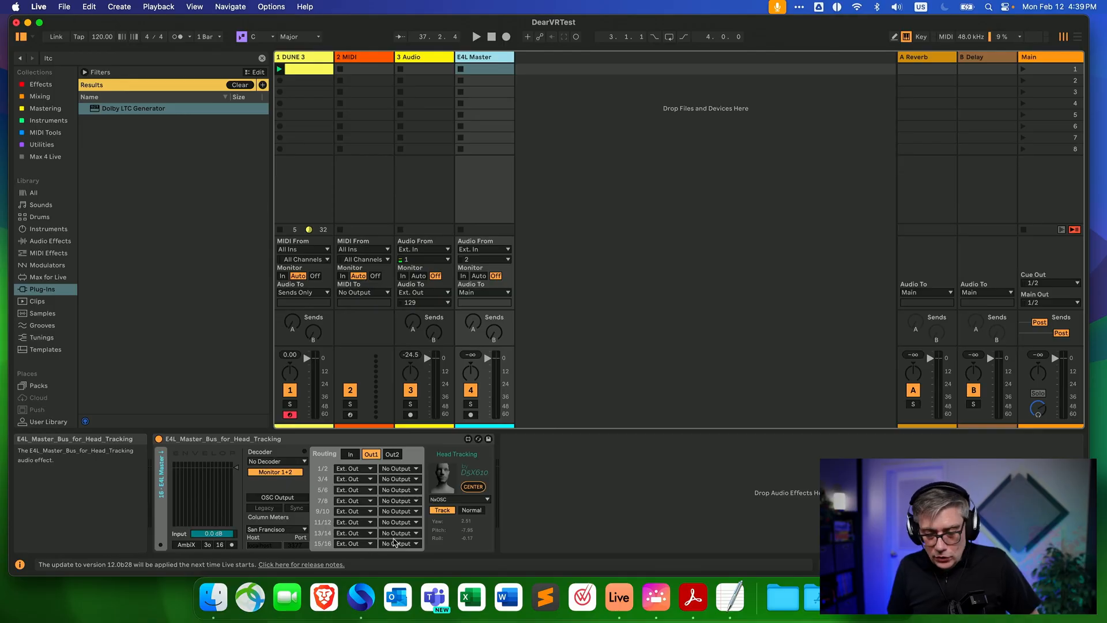
{"action": "mouse_move", "coordinate": [1, 239]}
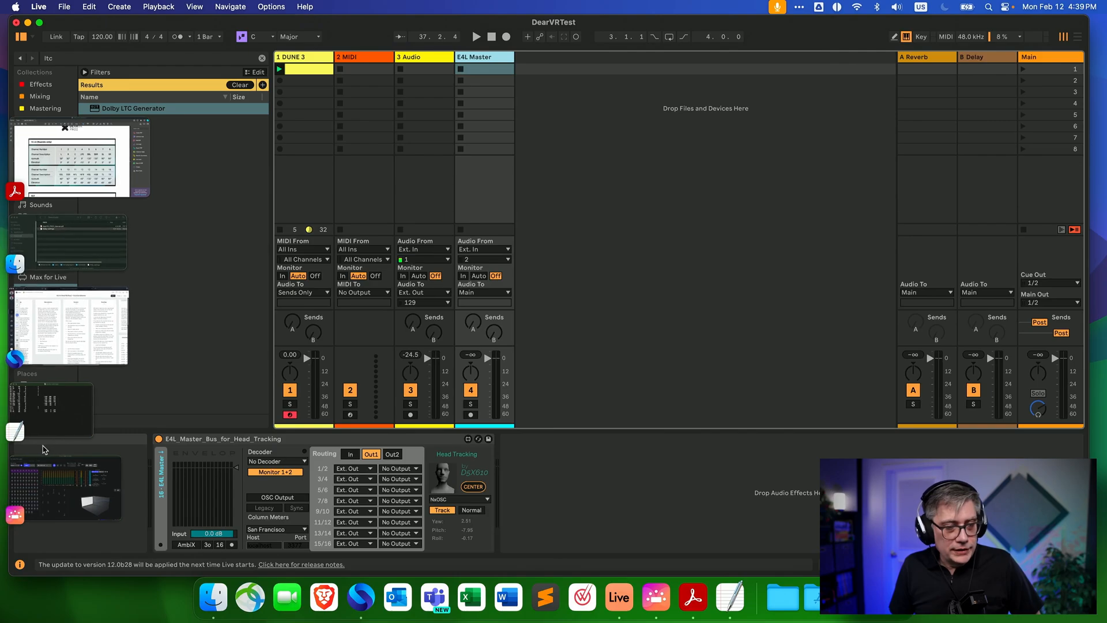
{"action": "left_click", "coordinate": [55, 420]}
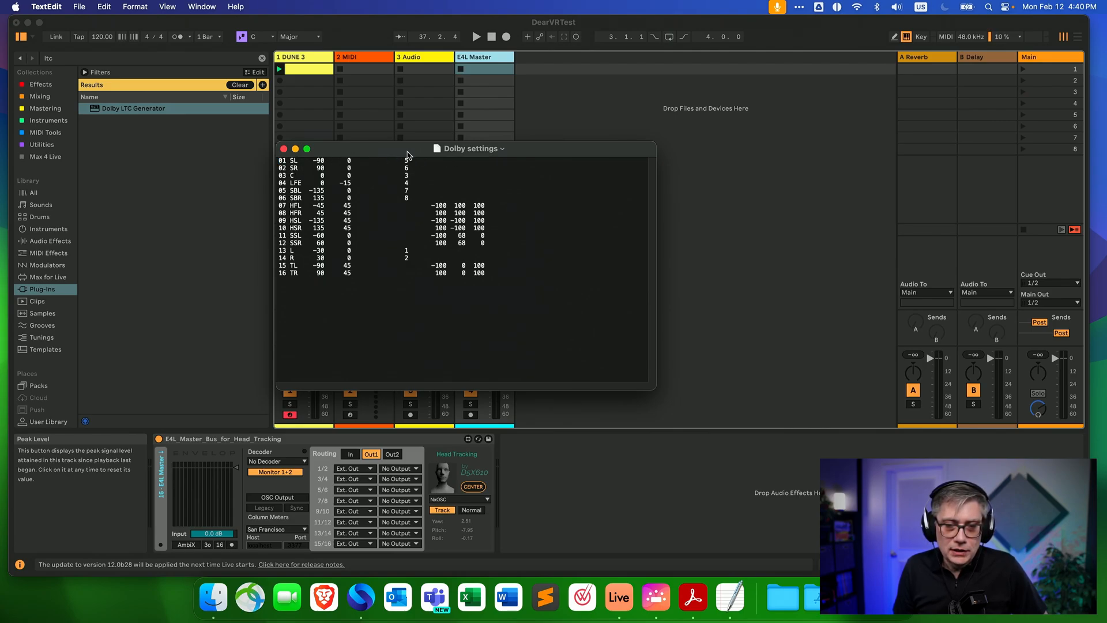
{"action": "left_click_drag", "start_coordinate": [412, 152], "coordinate": [1001, 81]}
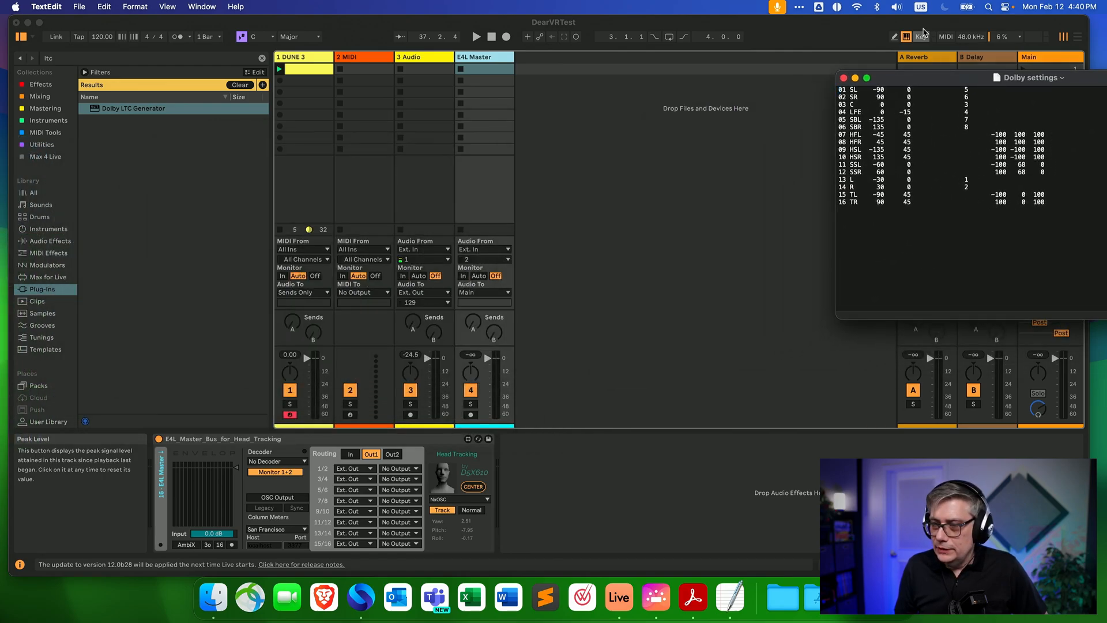
{"action": "left_click_drag", "start_coordinate": [925, 27], "coordinate": [669, 32]}
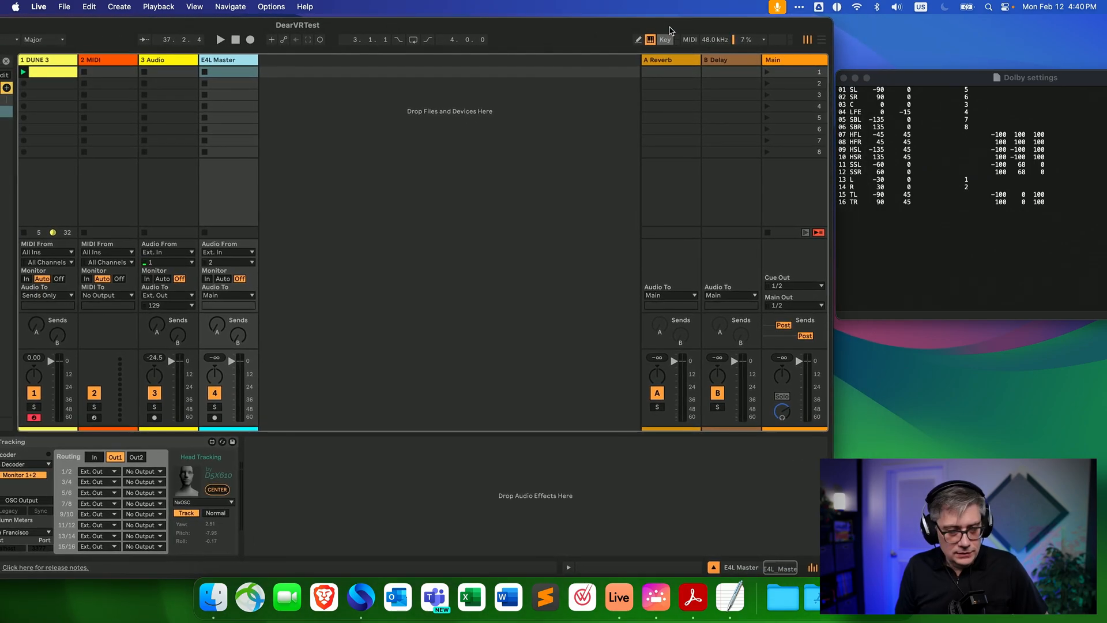
In the E4L master bus Out1 routing, send pair 1/2 to 5/6, 3/4 to 3/4, 5/6 to 7/8 and 13/14 to 1/2
{"action": "left_click", "coordinate": [154, 473]}
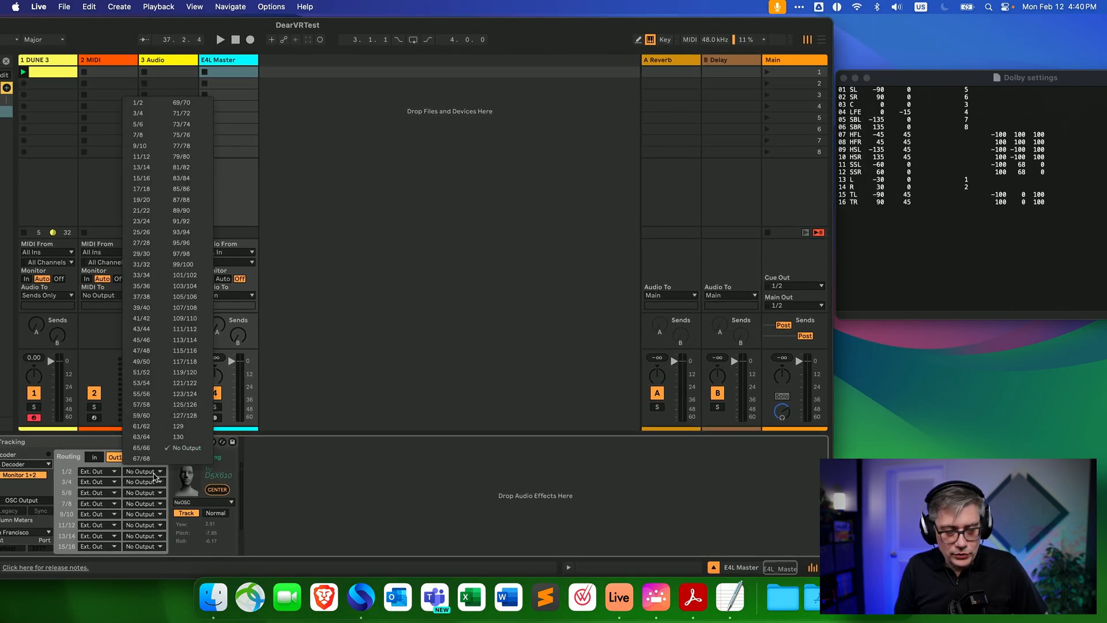
{"action": "left_click", "coordinate": [141, 124]}
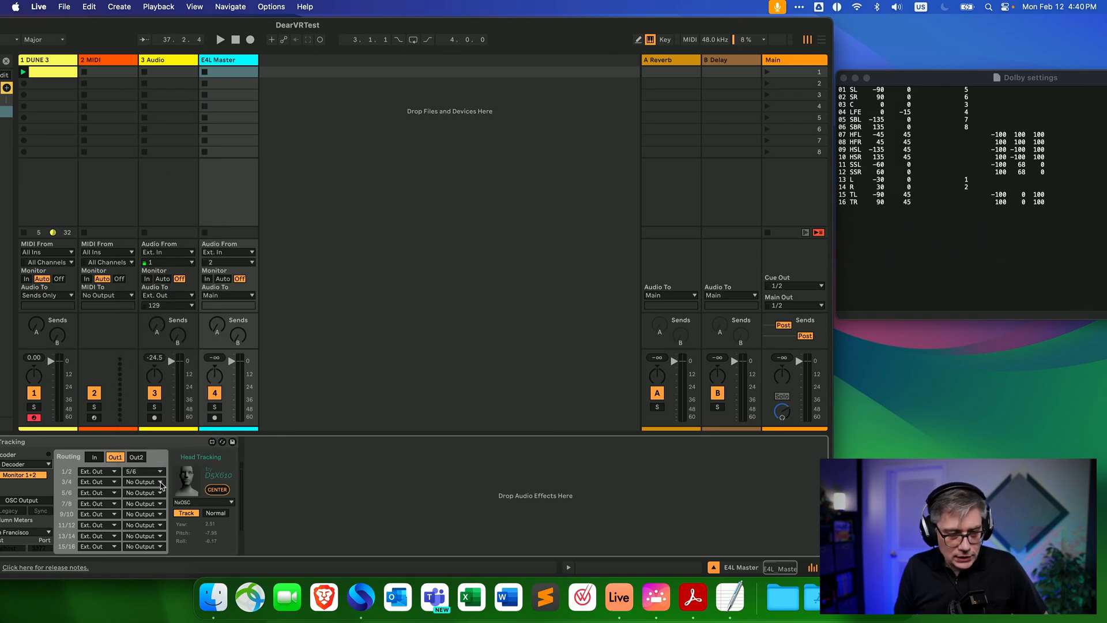
{"action": "left_click", "coordinate": [161, 483]}
{"action": "left_click", "coordinate": [152, 128]}
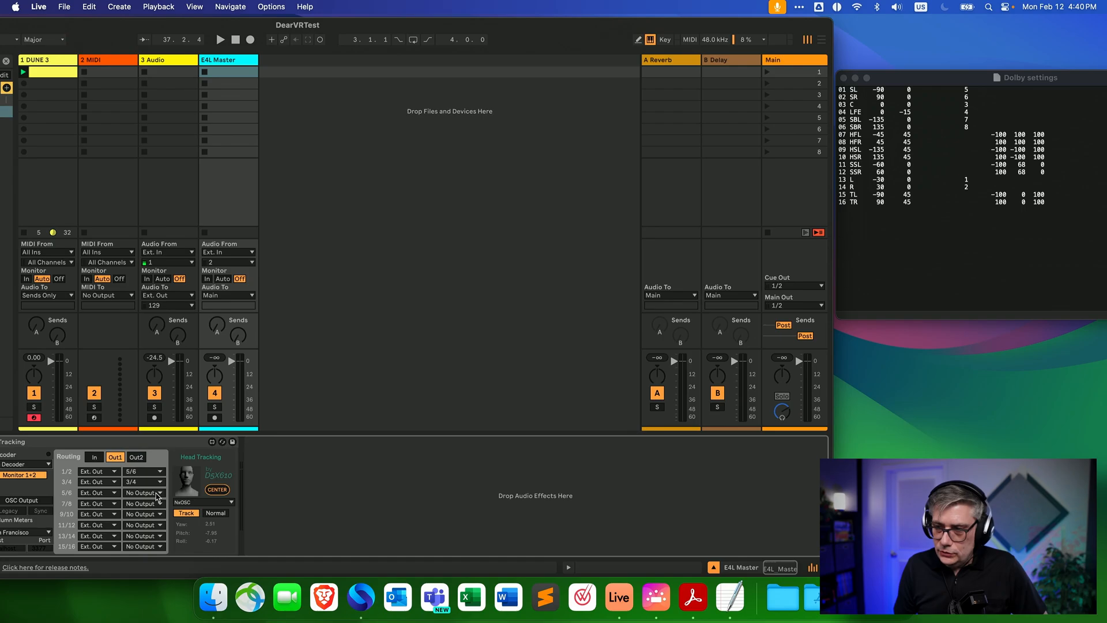
{"action": "left_click", "coordinate": [157, 494]}
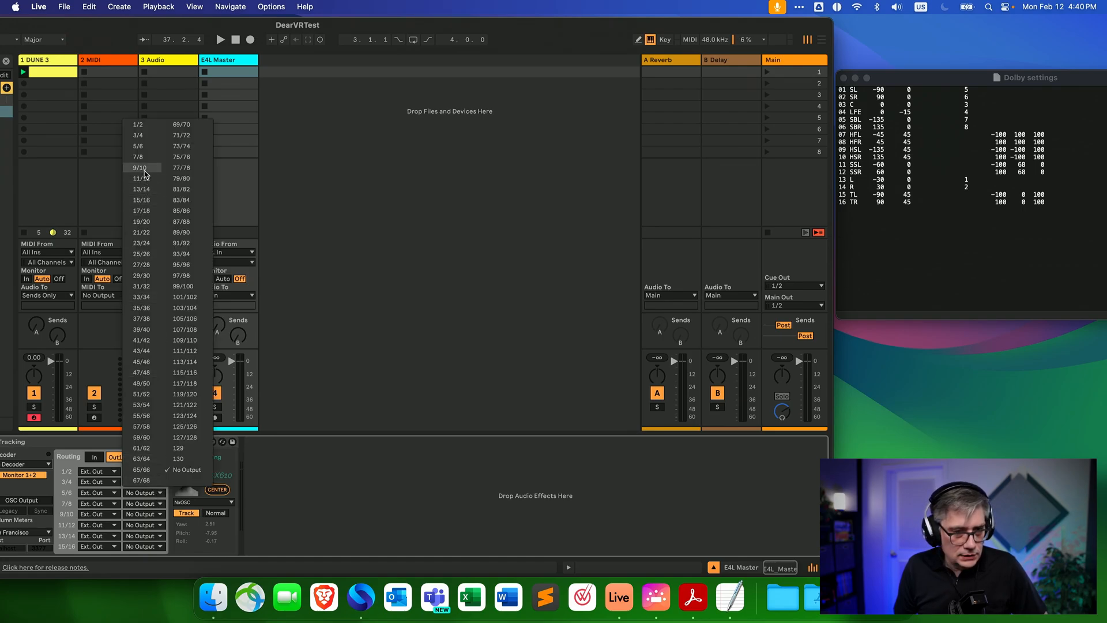
{"action": "left_click", "coordinate": [147, 160]}
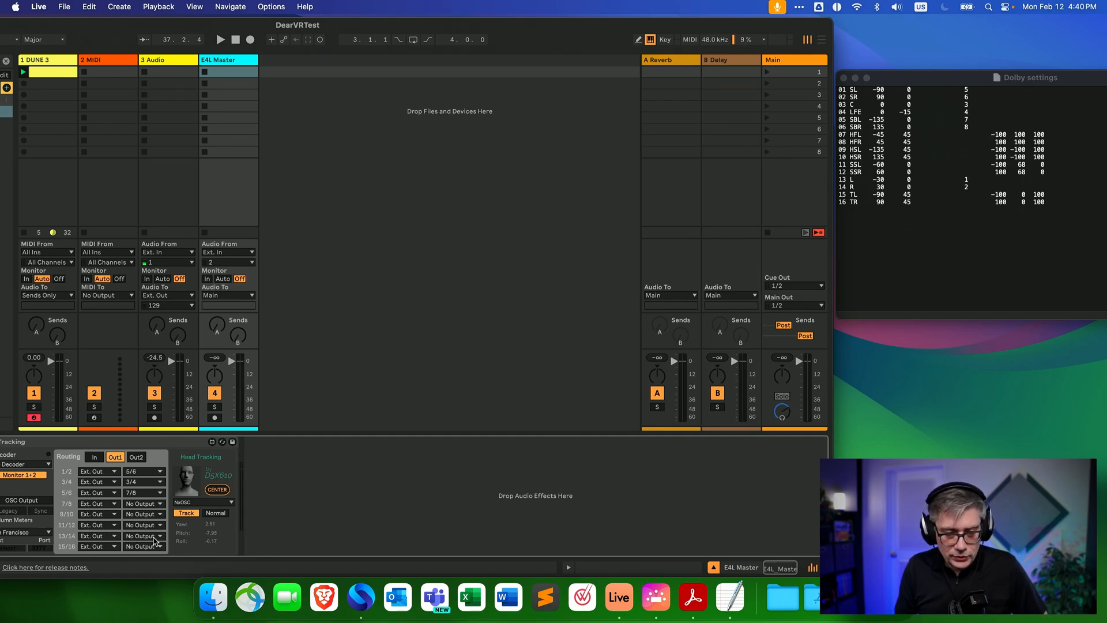
{"action": "left_click", "coordinate": [154, 538]}
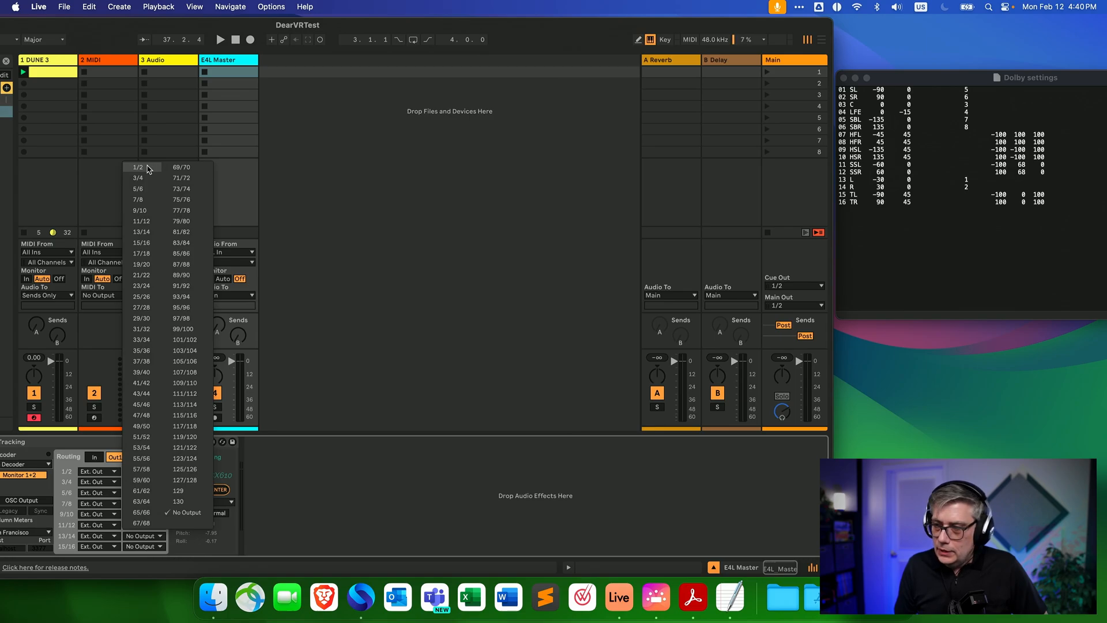
{"action": "left_click", "coordinate": [149, 167]}
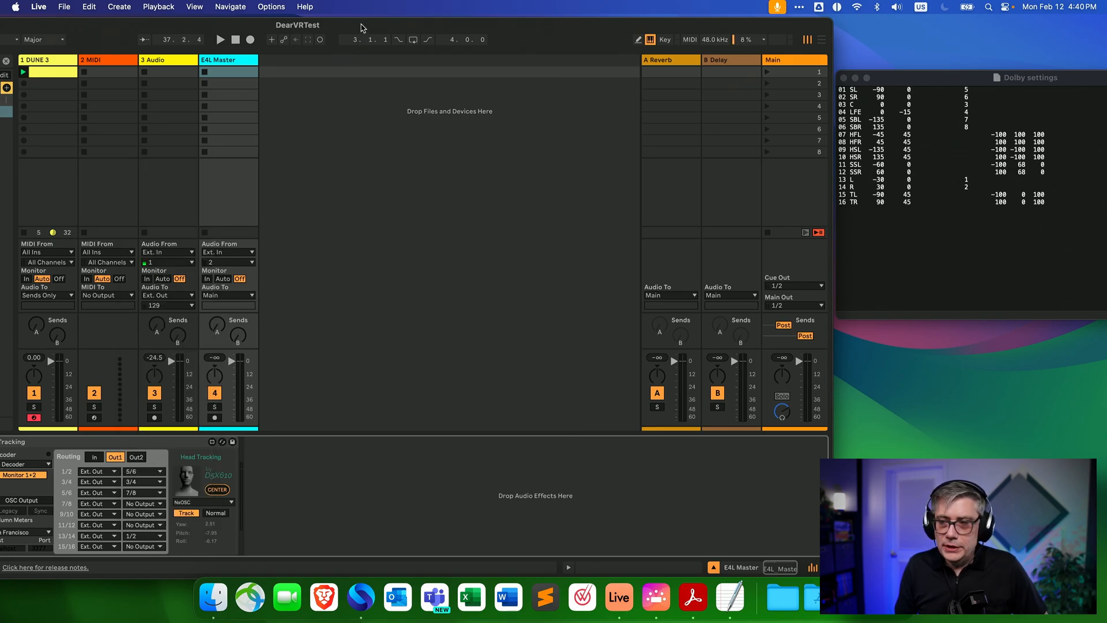
Bring the Live window back into full view and turn off Monitor 1+2 on the E4L master bus device
{"action": "left_click_drag", "start_coordinate": [472, 31], "coordinate": [739, 16]}
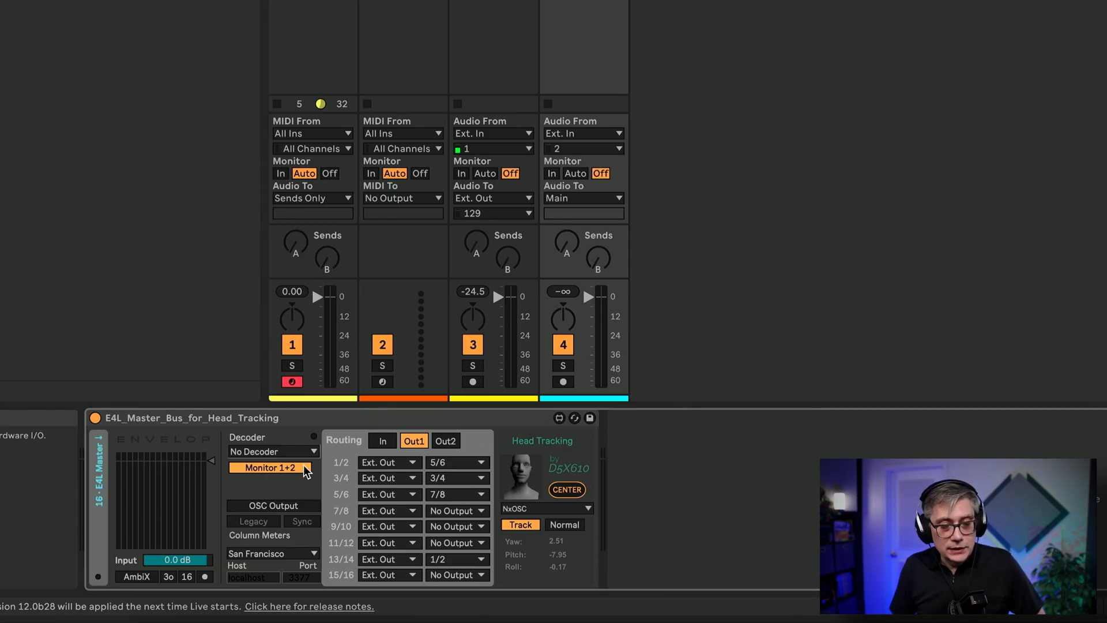
{"action": "left_click", "coordinate": [267, 471]}
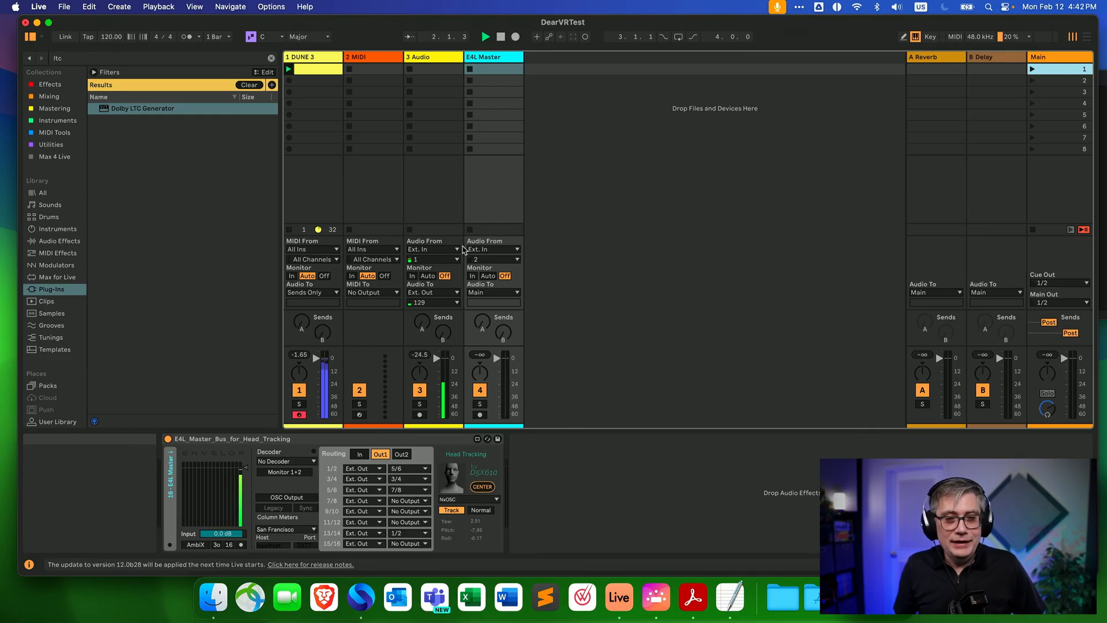
Open the dearVR PRO 2 interface on the DUNE 3 track and reset its stereo width to 60
{"action": "left_click", "coordinate": [320, 58]}
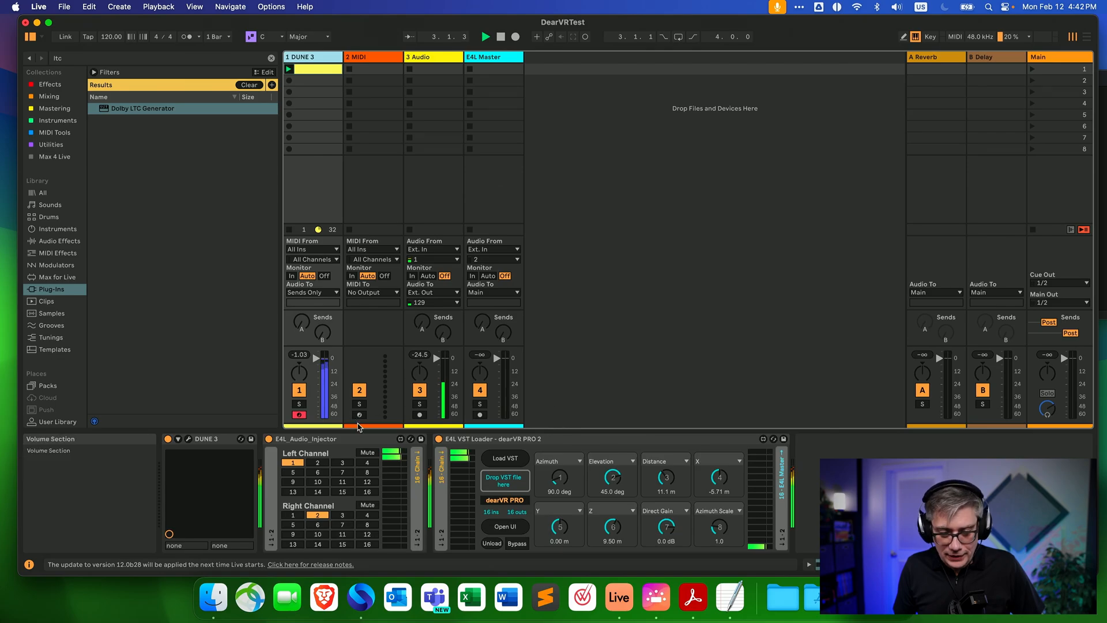
{"action": "left_click", "coordinate": [507, 527]}
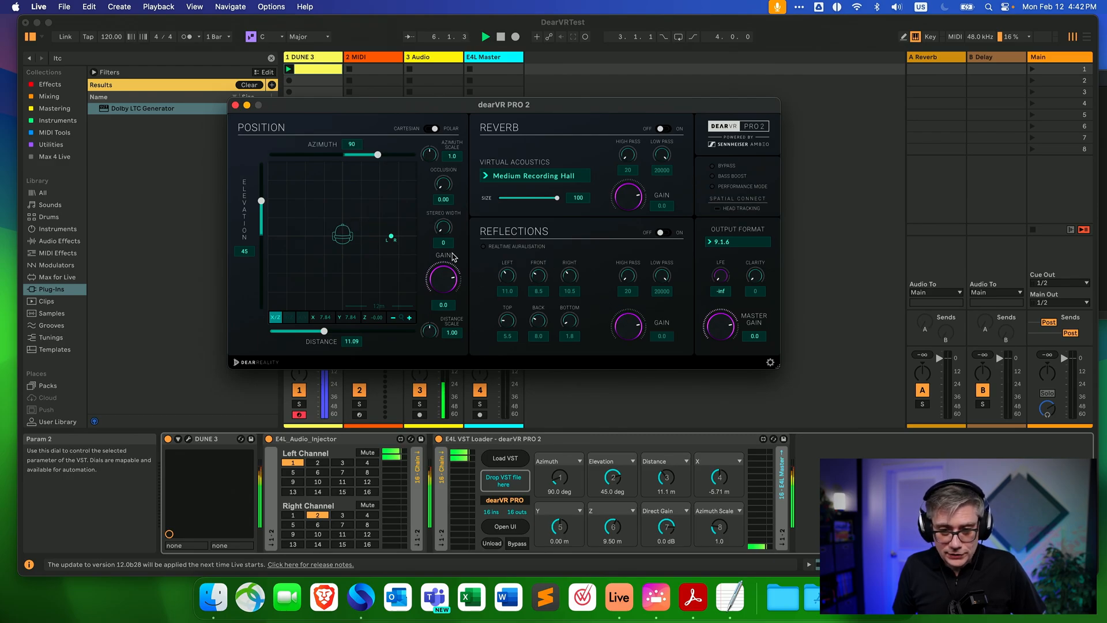
{"action": "double_click", "coordinate": [443, 229]}
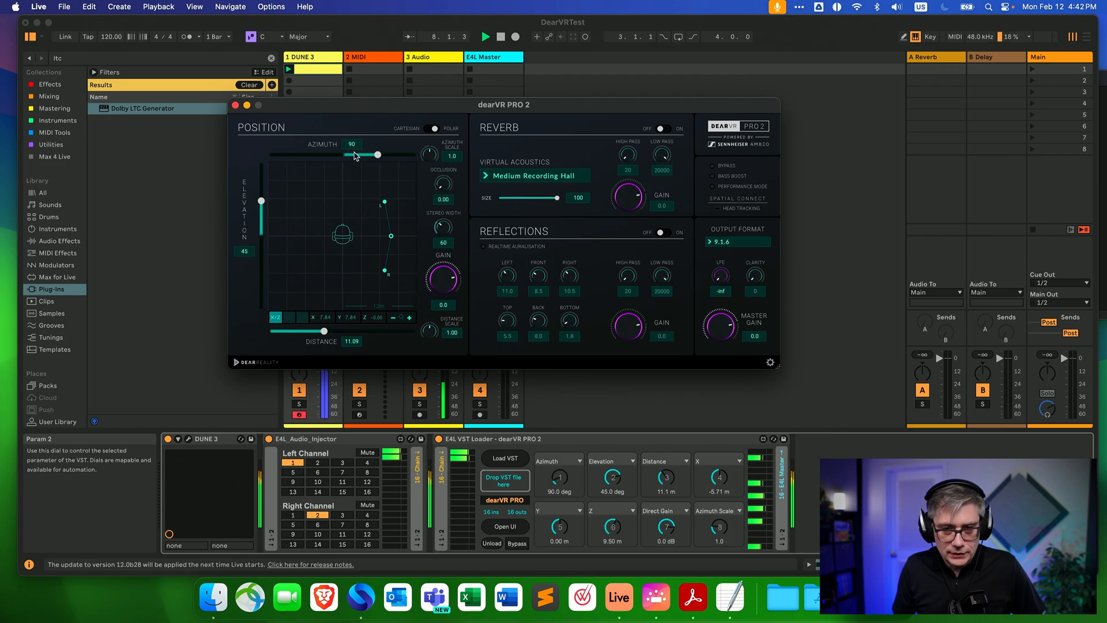
Switch dearVR PRO 2 positioning to Cartesian and move the source to front centre, at about X -0.11 and Z 12.00
{"action": "left_click", "coordinate": [434, 130]}
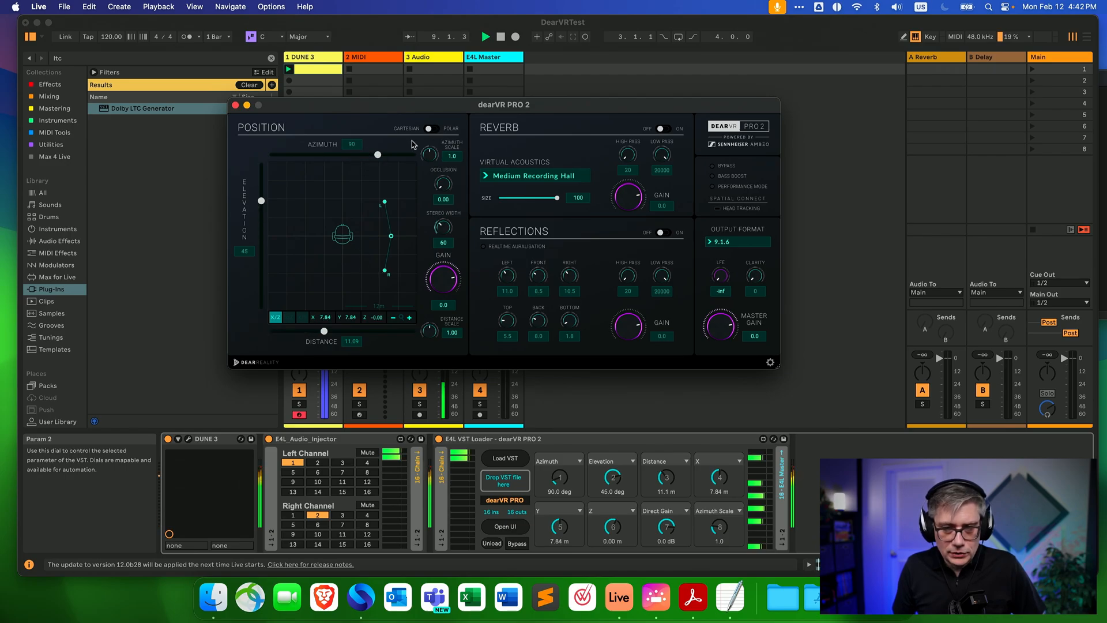
{"action": "left_click_drag", "start_coordinate": [391, 236], "coordinate": [342, 163]}
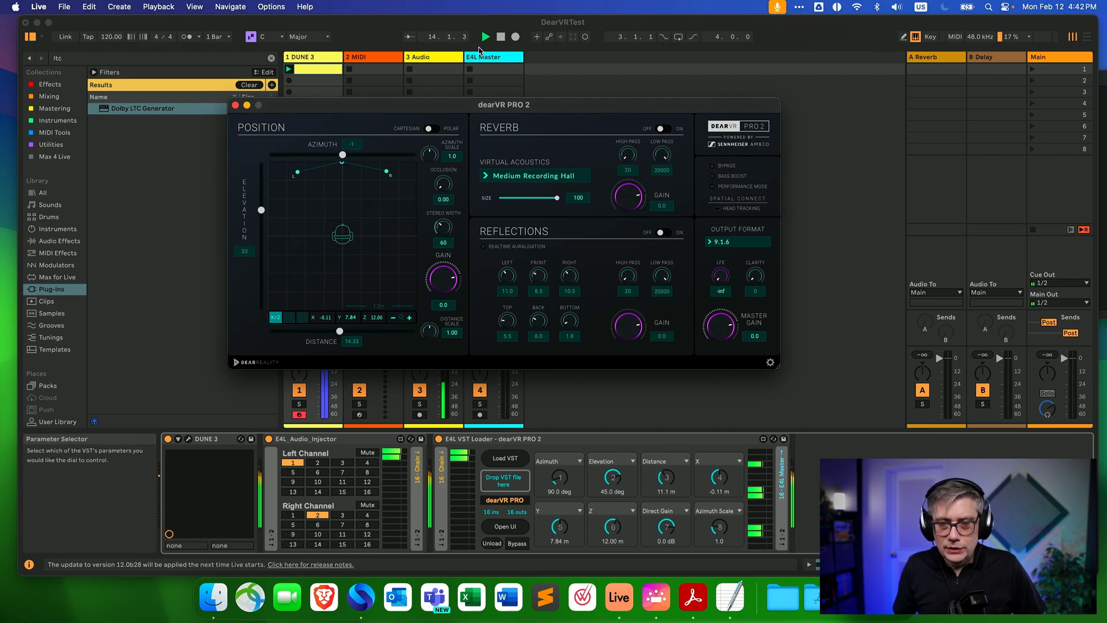
Check the channel levels on the E4L Master track, and switch to the Dolby Atmos Renderer to check the incoming signal
{"action": "left_click_drag", "start_coordinate": [507, 113], "coordinate": [394, 111]}
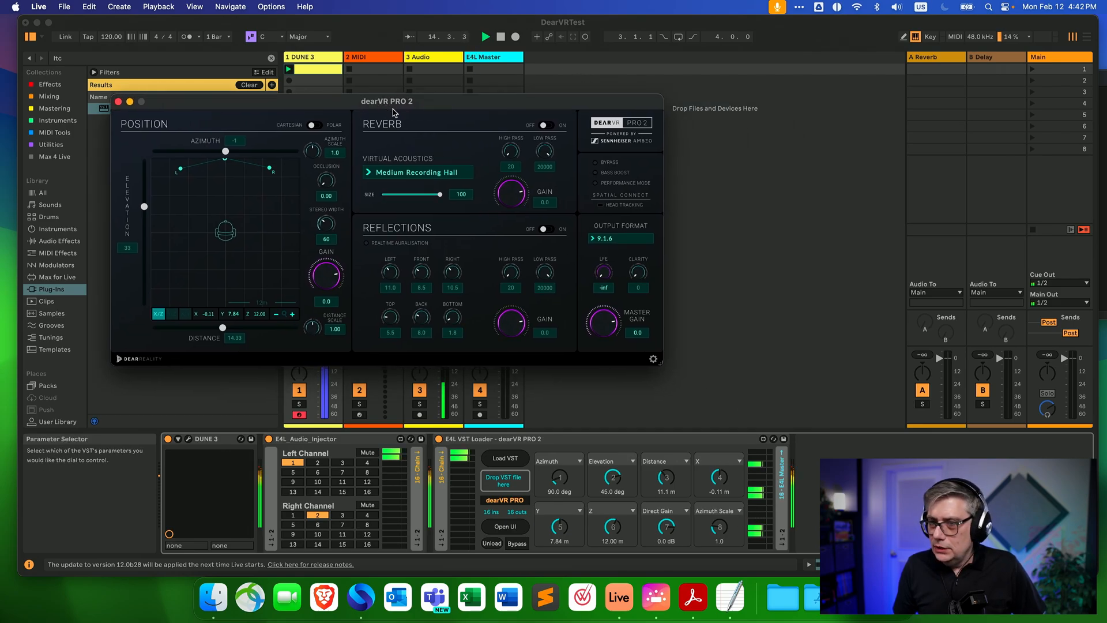
{"action": "left_click", "coordinate": [495, 61]}
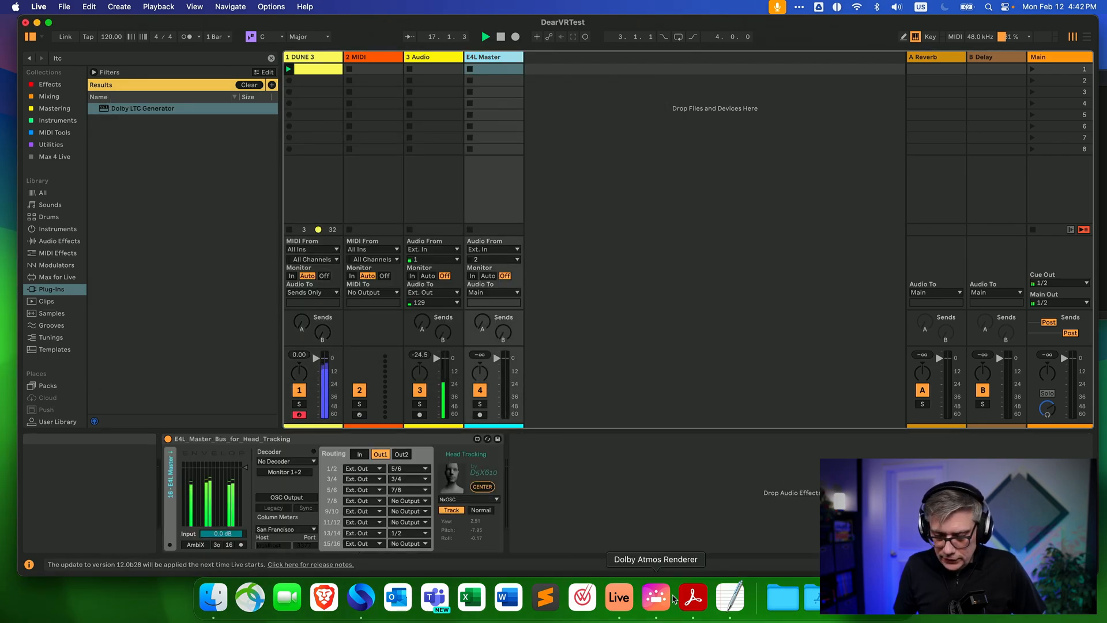
{"action": "left_click", "coordinate": [656, 600]}
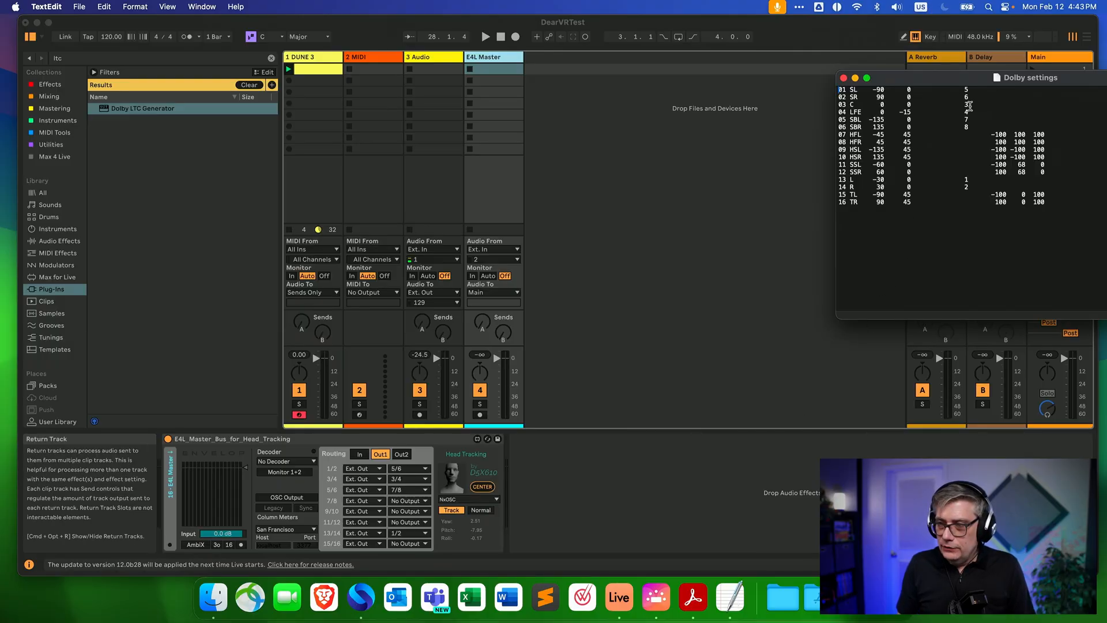
Bring the Dolby settings note into full view to review the channel assignments, and minimise it
{"action": "left_click_drag", "start_coordinate": [948, 78], "coordinate": [594, 107]}
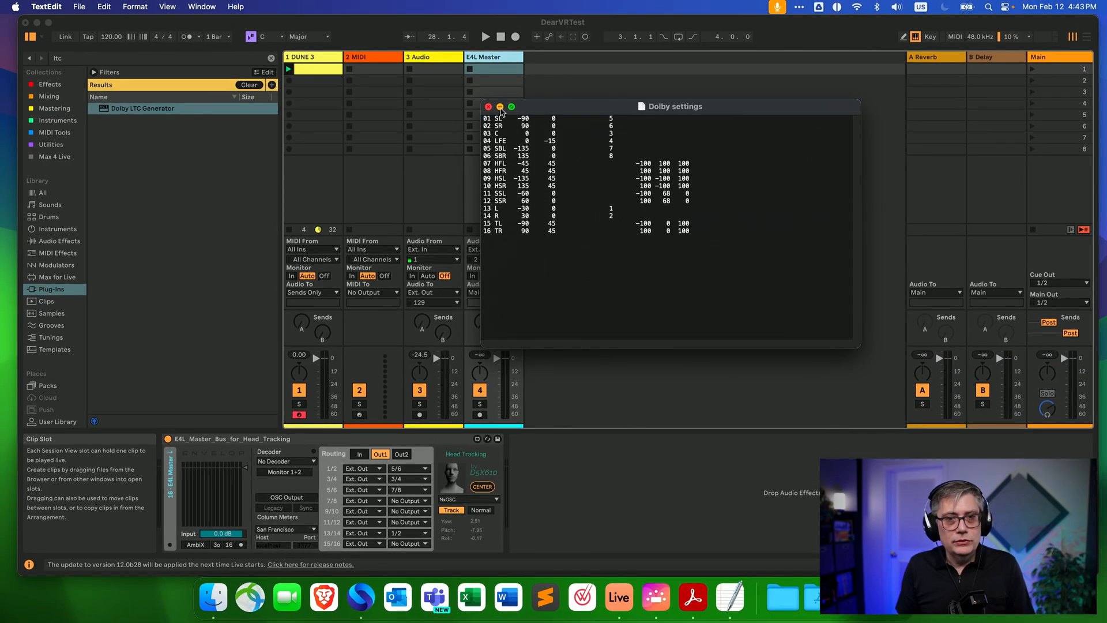
{"action": "left_click", "coordinate": [500, 108]}
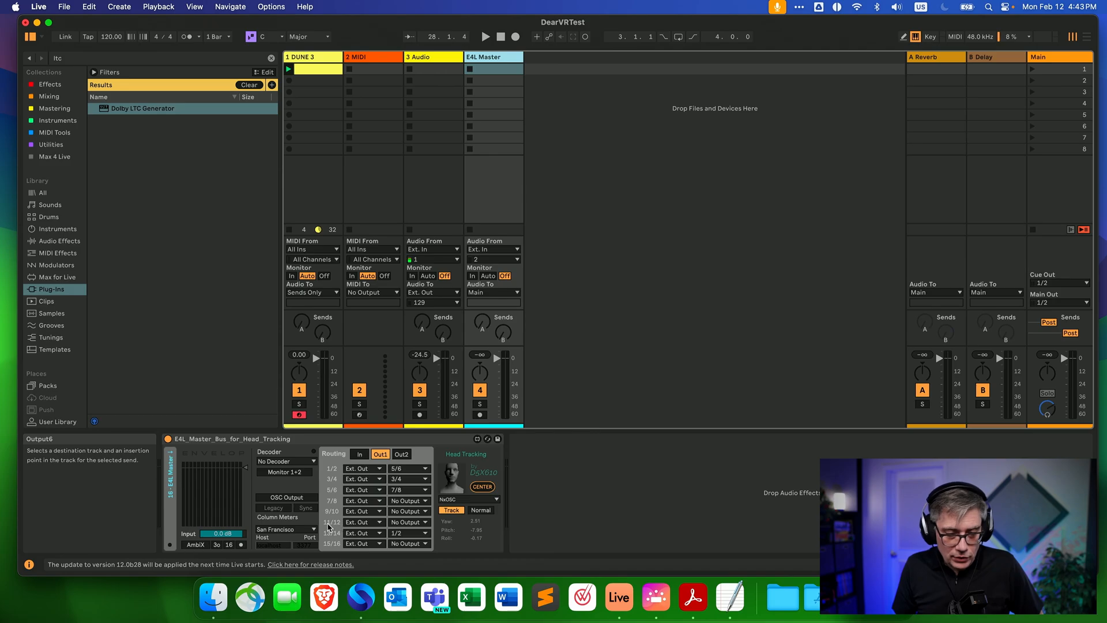
Route channels 11/12 of the E4L Master Bus device to external outputs 11/12
{"action": "left_click", "coordinate": [425, 523]}
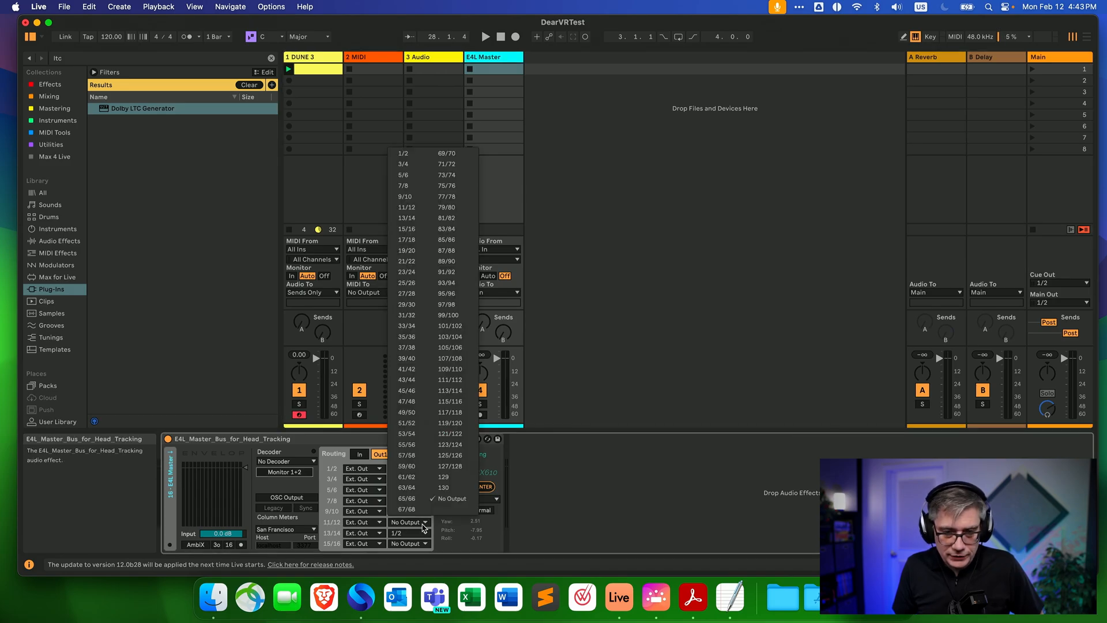
{"action": "left_click", "coordinate": [411, 209]}
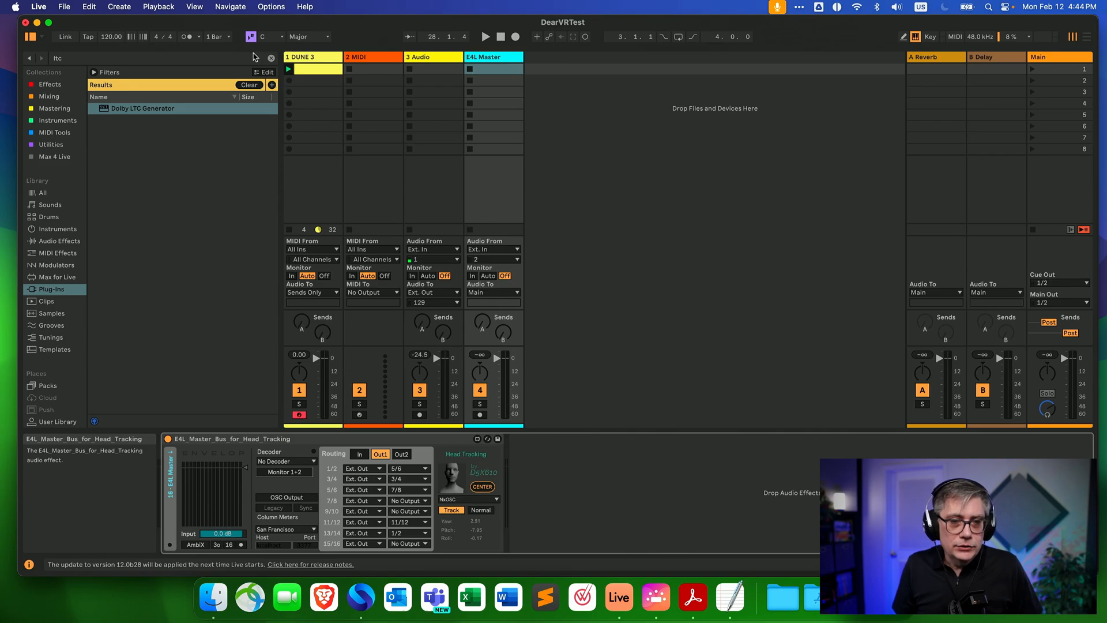
Search the plug-ins for "musi" and add a Dolby Atmos Music Panner after the E4L Master Bus device, keeping its window in clear view
{"action": "left_click", "coordinate": [271, 59]}
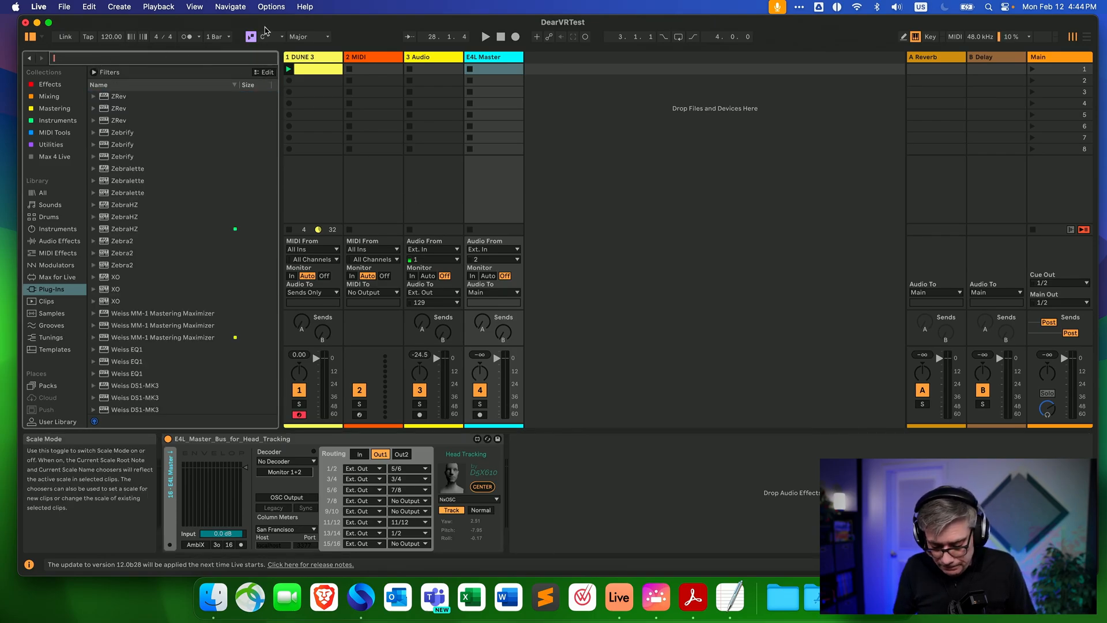
{"action": "type", "text": "musi"}
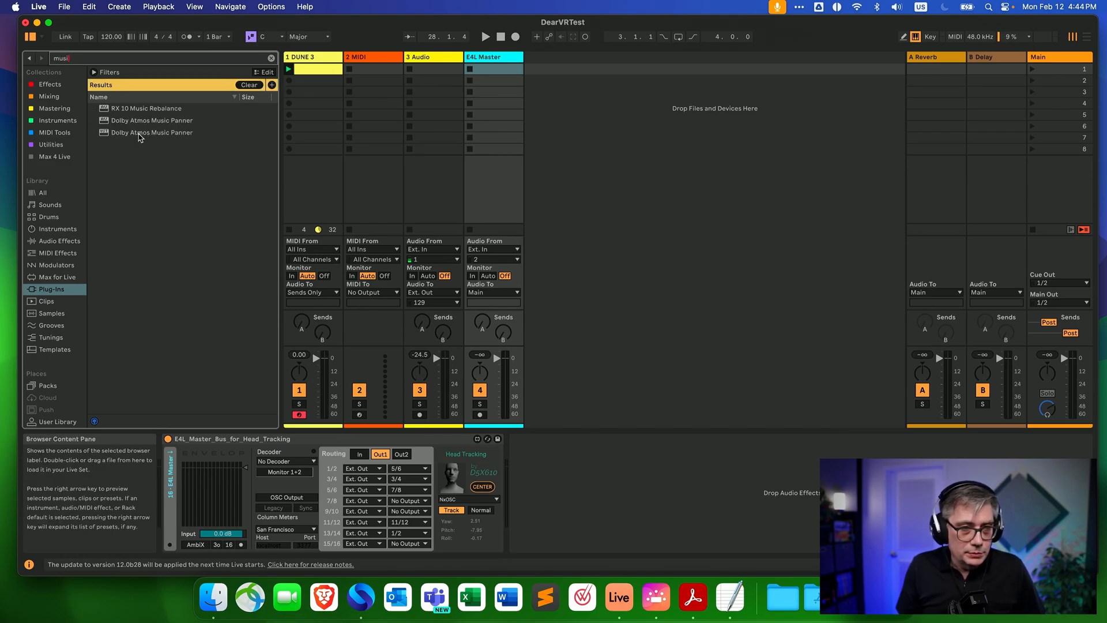
{"action": "left_click_drag", "start_coordinate": [138, 134], "coordinate": [552, 495]}
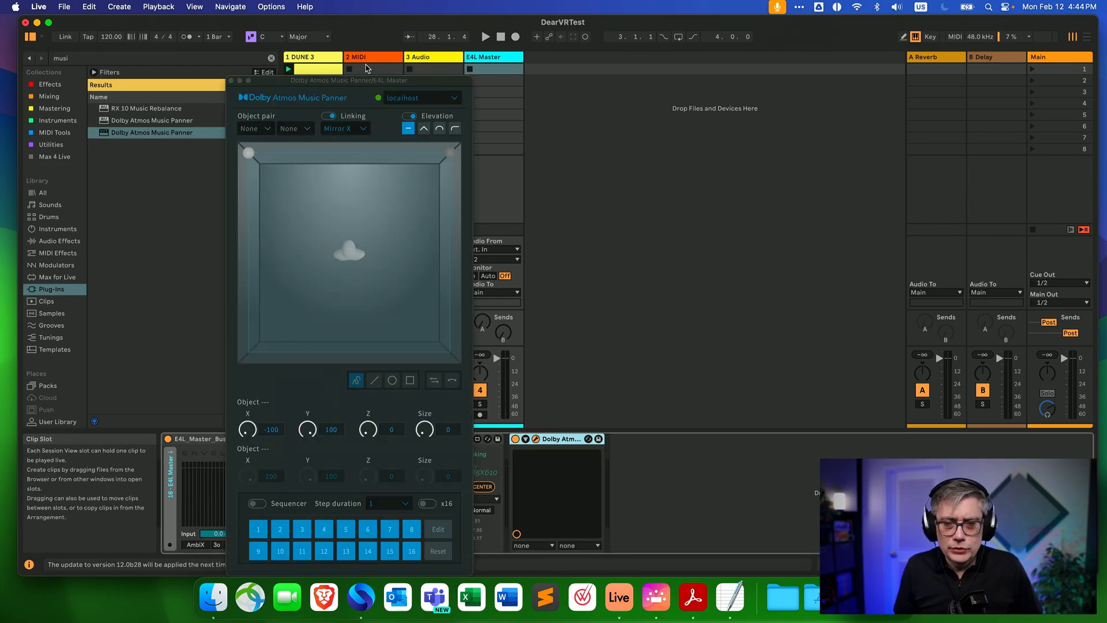
{"action": "left_click_drag", "start_coordinate": [379, 81], "coordinate": [806, 52]}
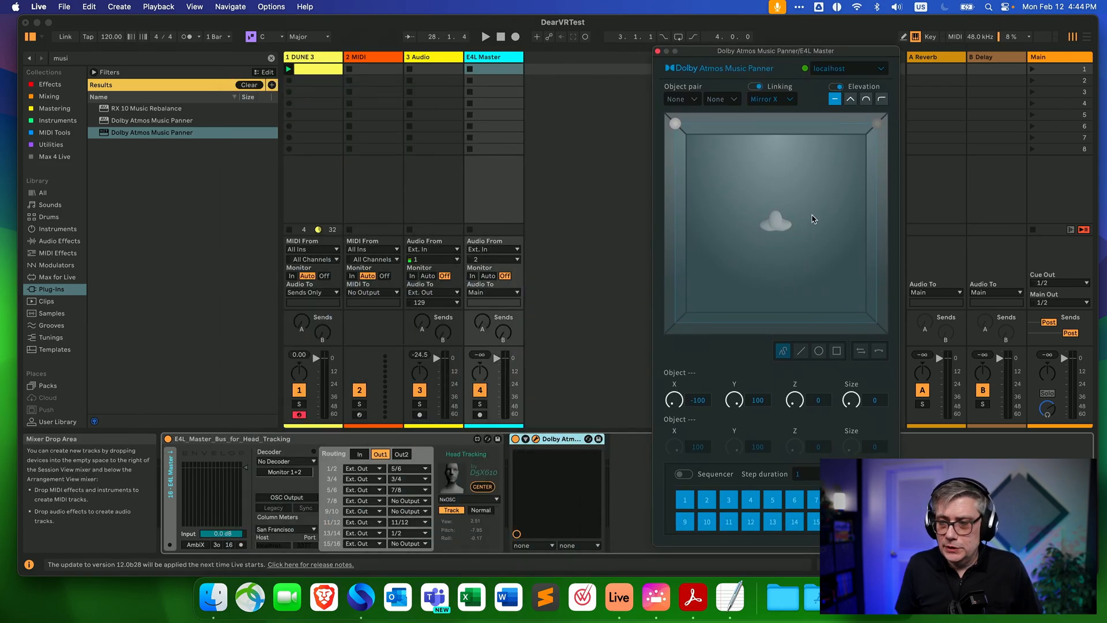
{"action": "left_click_drag", "start_coordinate": [771, 53], "coordinate": [497, 50]}
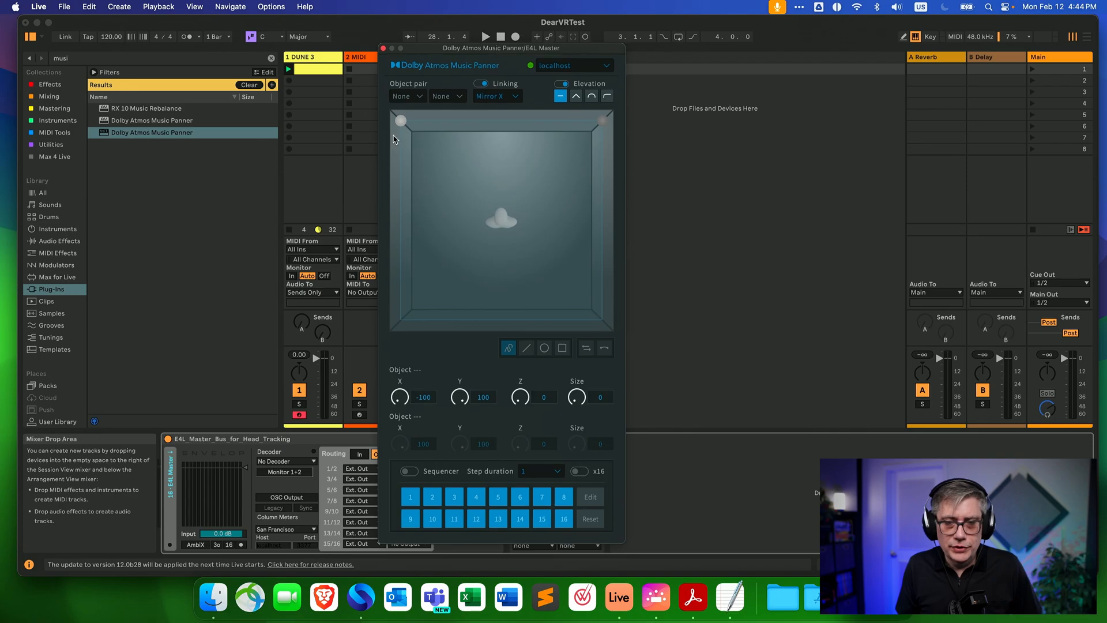
Assign objects 11 and 12 as the object pair in the Dolby Atmos Music Panner
{"action": "left_click", "coordinate": [419, 96]}
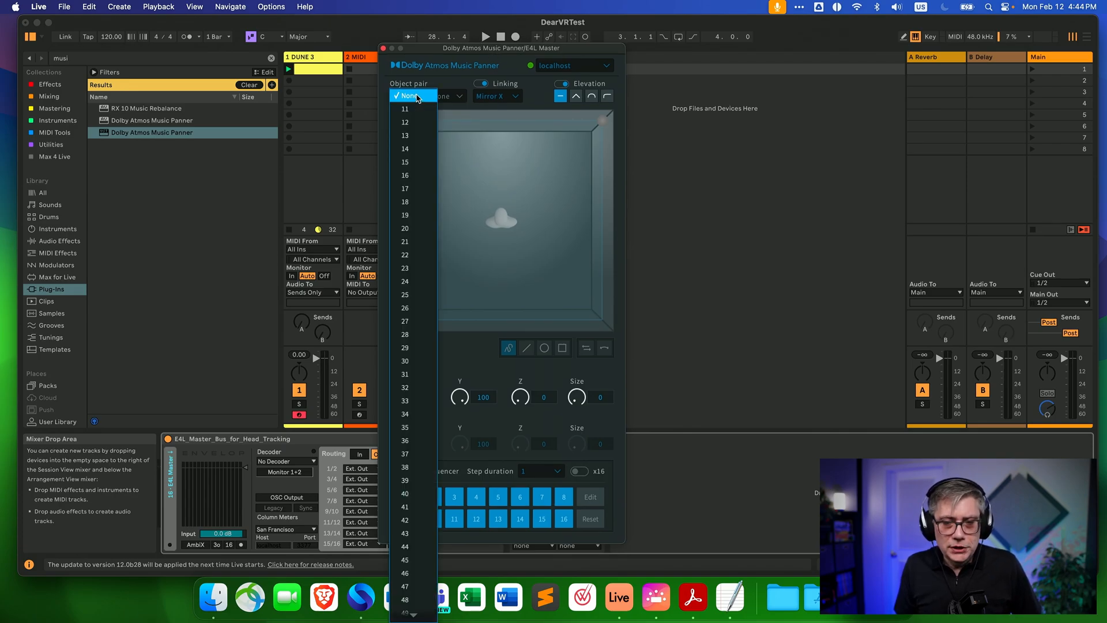
{"action": "left_click", "coordinate": [413, 114]}
{"action": "left_click", "coordinate": [459, 102]}
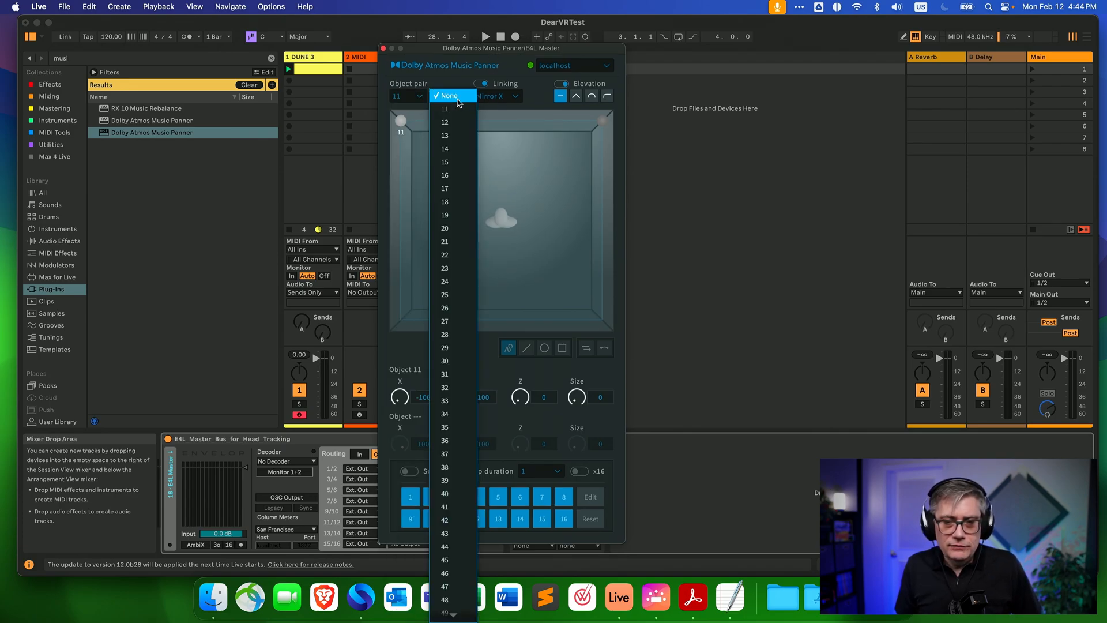
{"action": "left_click", "coordinate": [454, 125]}
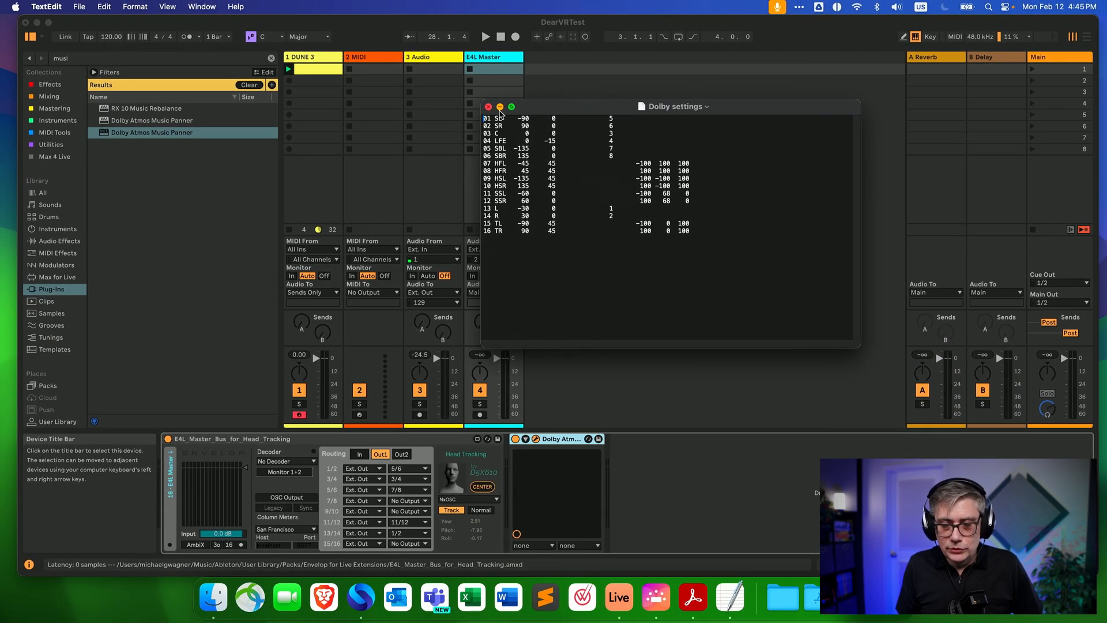
Put the Dolby settings note away, set the Y position of the object 11/12 pair to 68, and close the panner window
{"action": "left_click", "coordinate": [500, 107]}
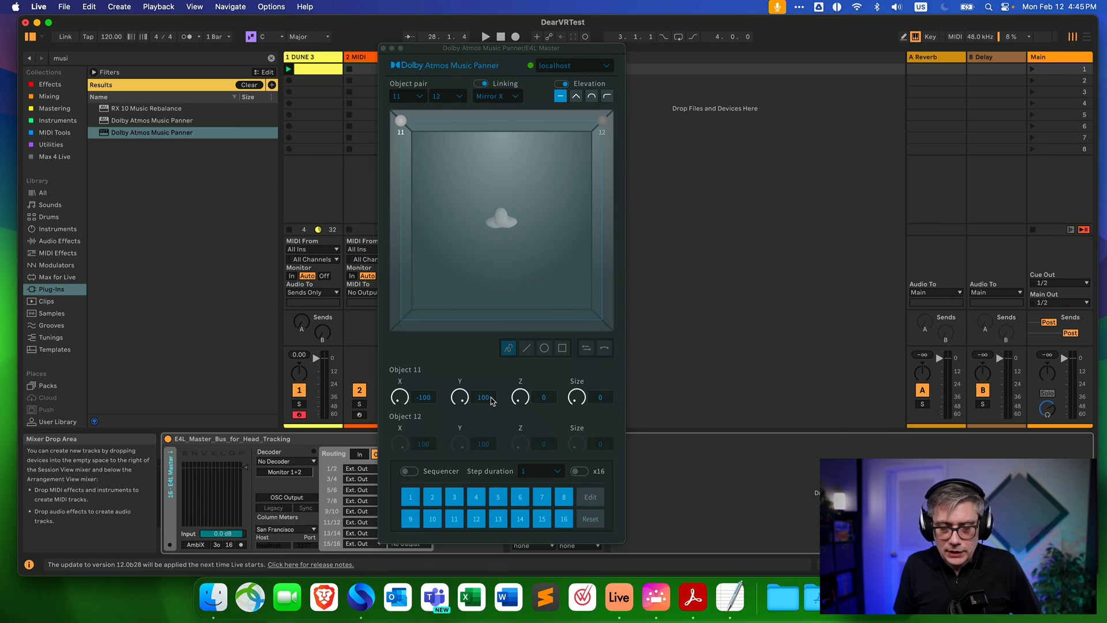
{"action": "double_click", "coordinate": [490, 398]}
{"action": "left_click_drag", "start_coordinate": [491, 397], "coordinate": [459, 399]}
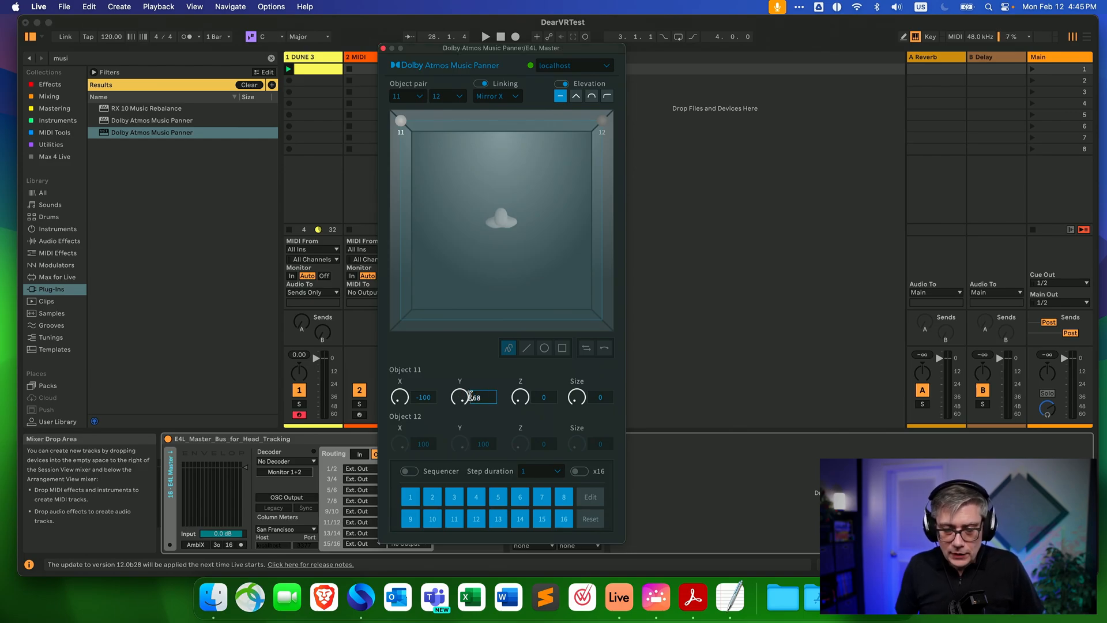
{"action": "key", "text": "Return"}
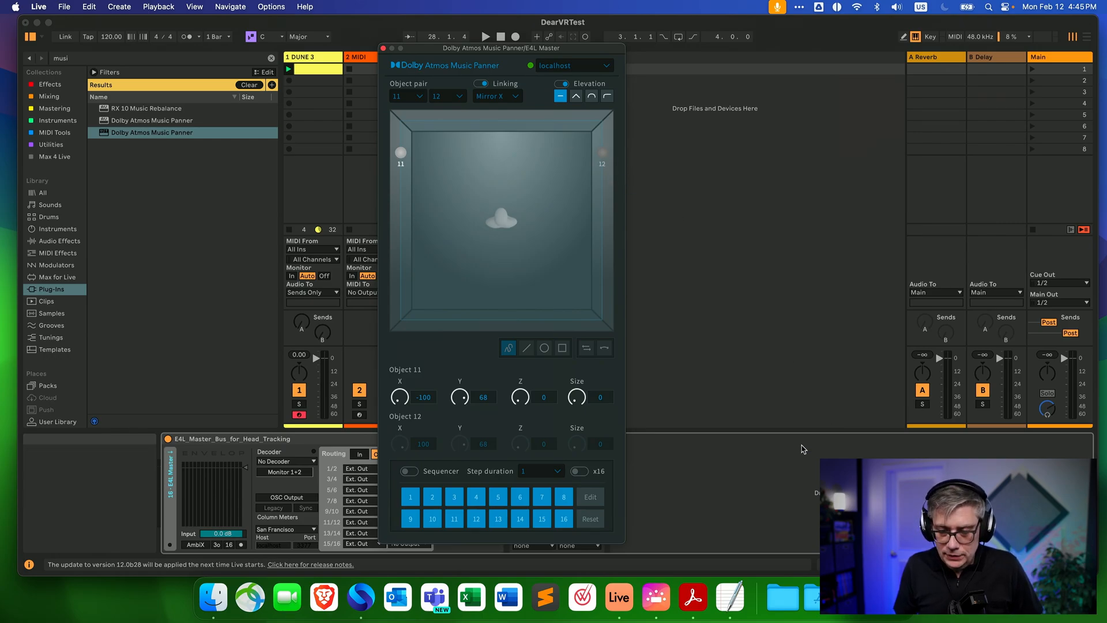
{"action": "left_click", "coordinate": [384, 48]}
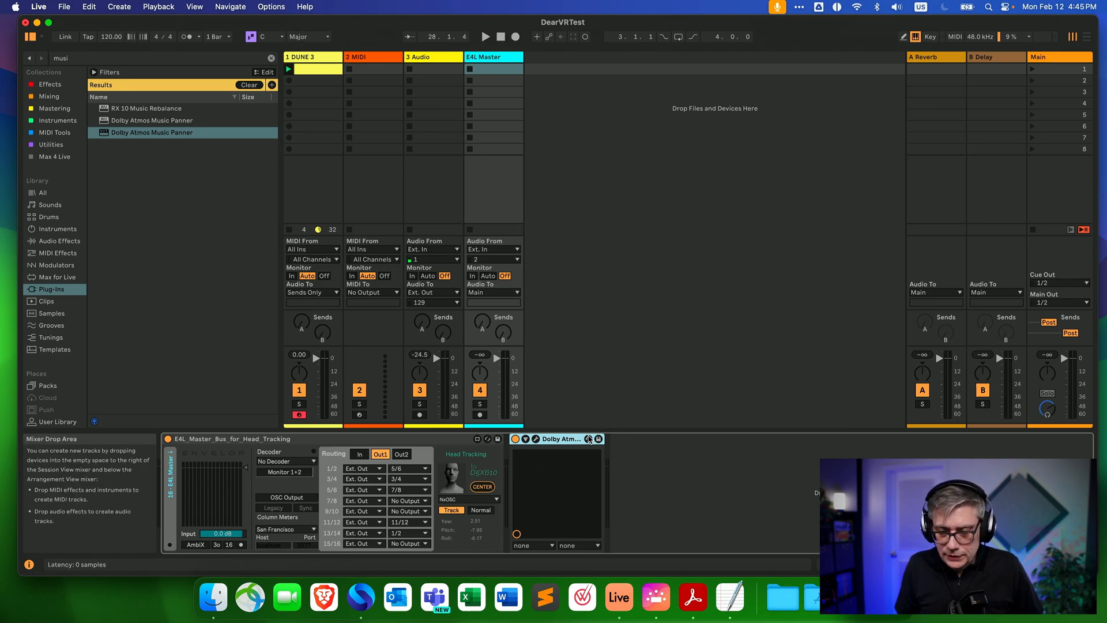
Launch scene 1, check the incoming signal in the Dolby Atmos Renderer, and return to Ableton Live
{"action": "left_click", "coordinate": [1032, 70]}
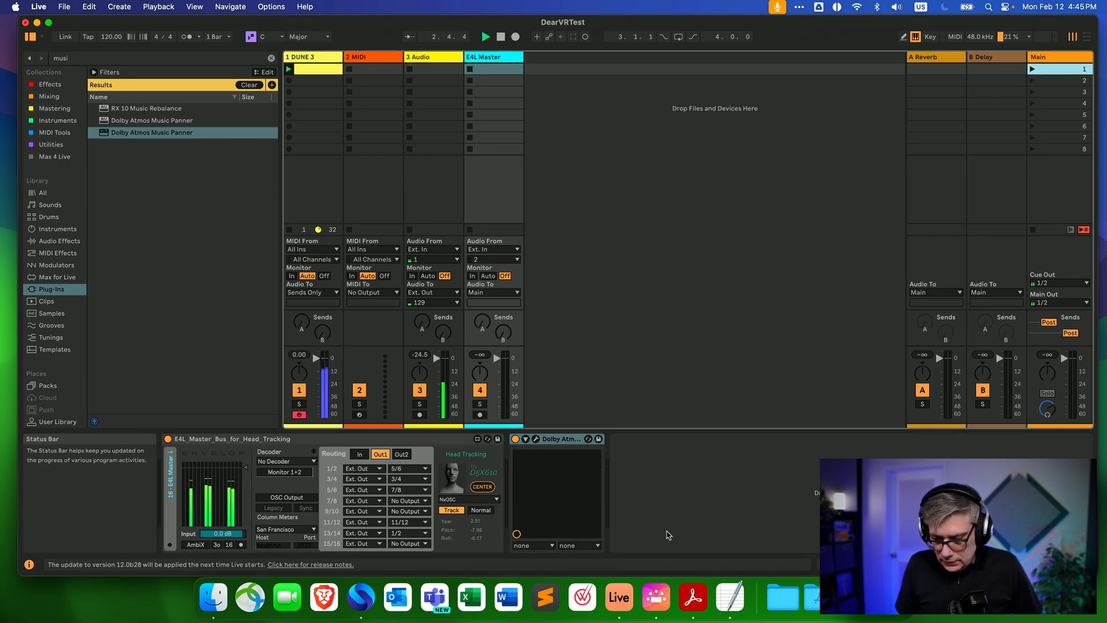
{"action": "left_click", "coordinate": [656, 599]}
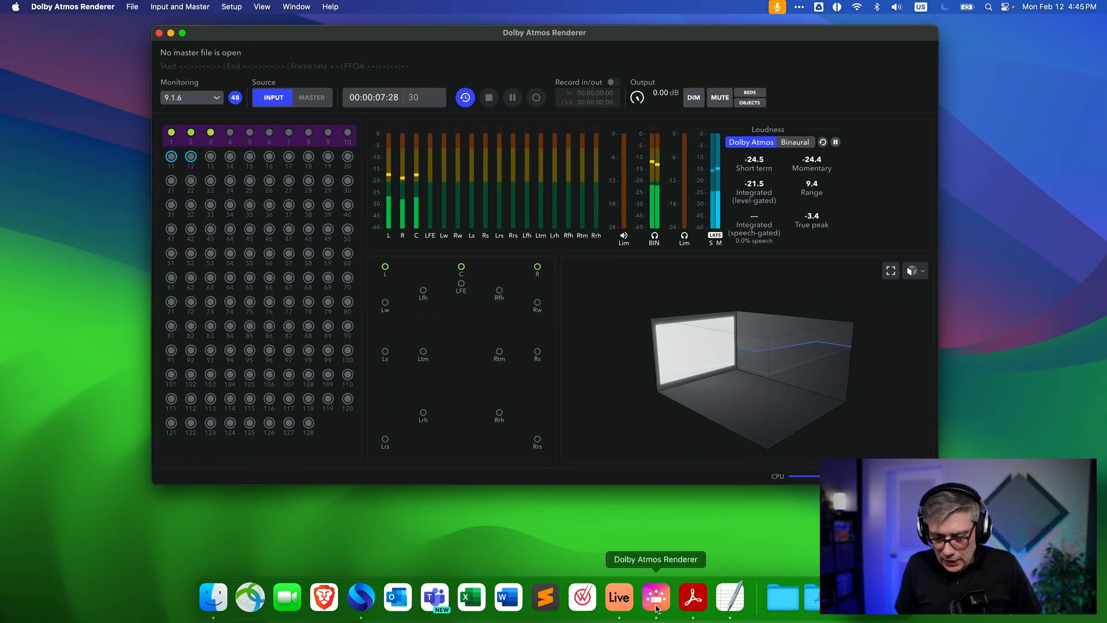
{"action": "left_click", "coordinate": [621, 604]}
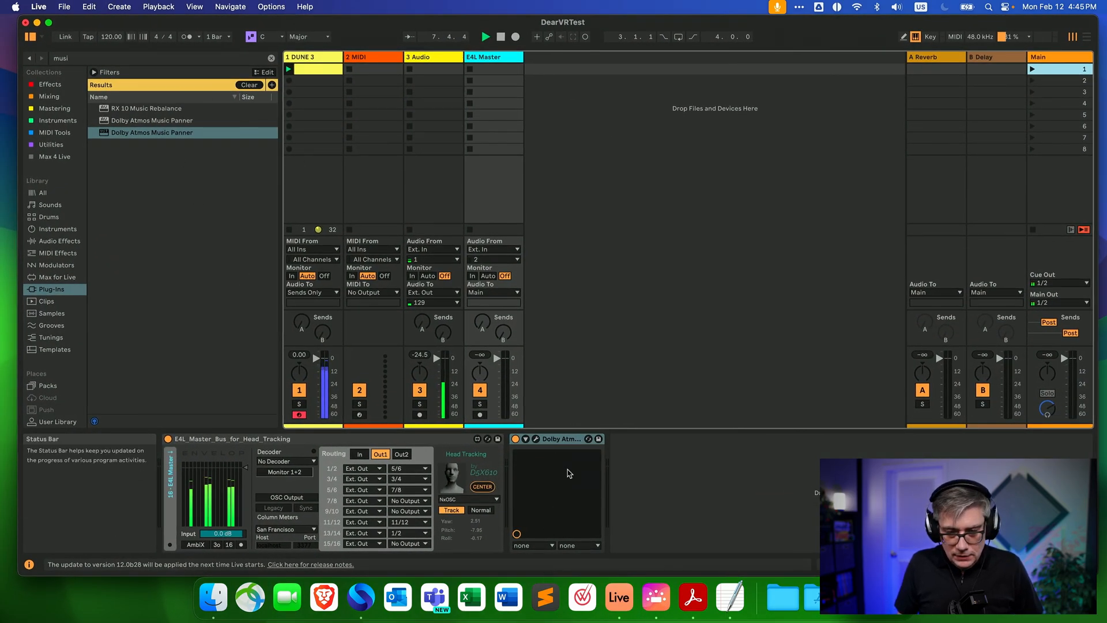
Enable reverb and reflections in dearVR PRO 2 on the DUNE 3 track, raise its LFE to about -61.3, and switch to the Dolby Atmos Renderer
{"action": "left_click", "coordinate": [312, 56]}
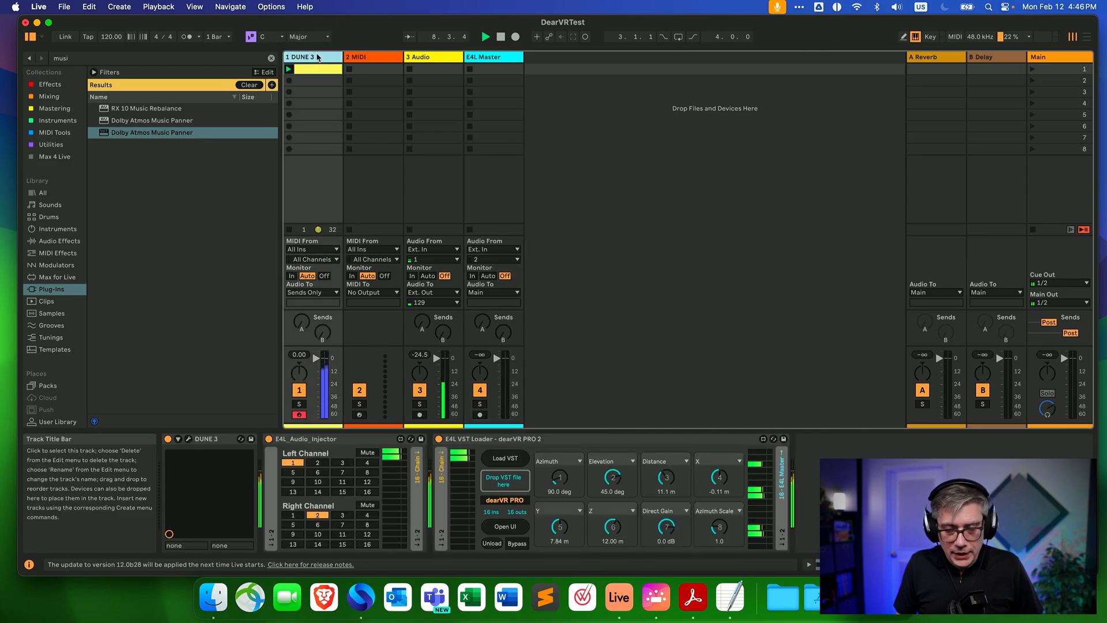
{"action": "left_click", "coordinate": [521, 527]}
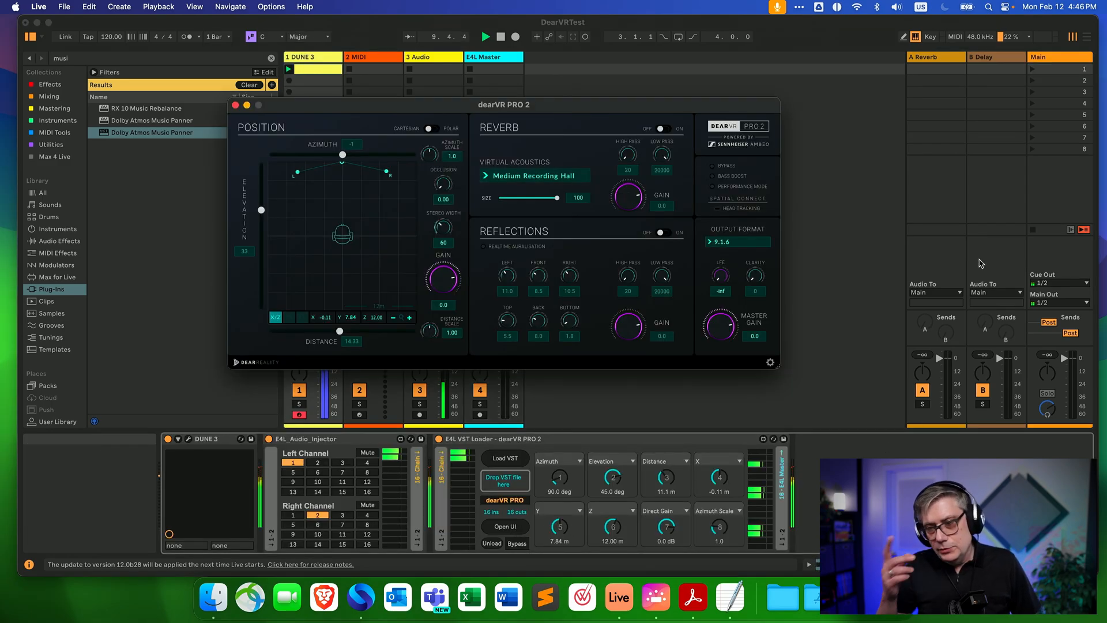
{"action": "left_click", "coordinate": [661, 129]}
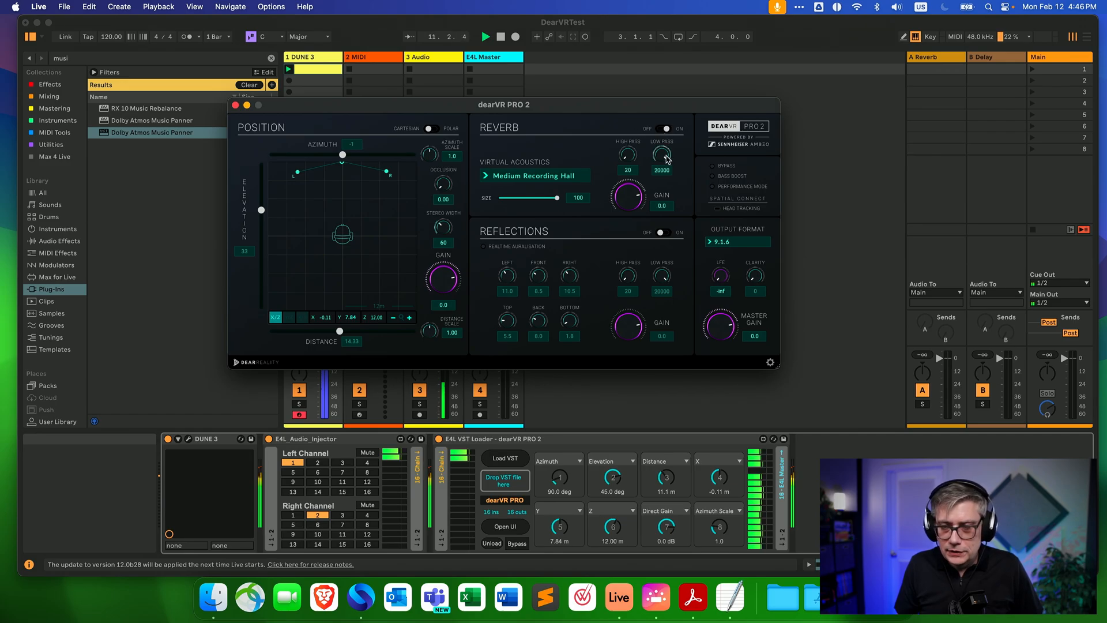
{"action": "left_click", "coordinate": [661, 233]}
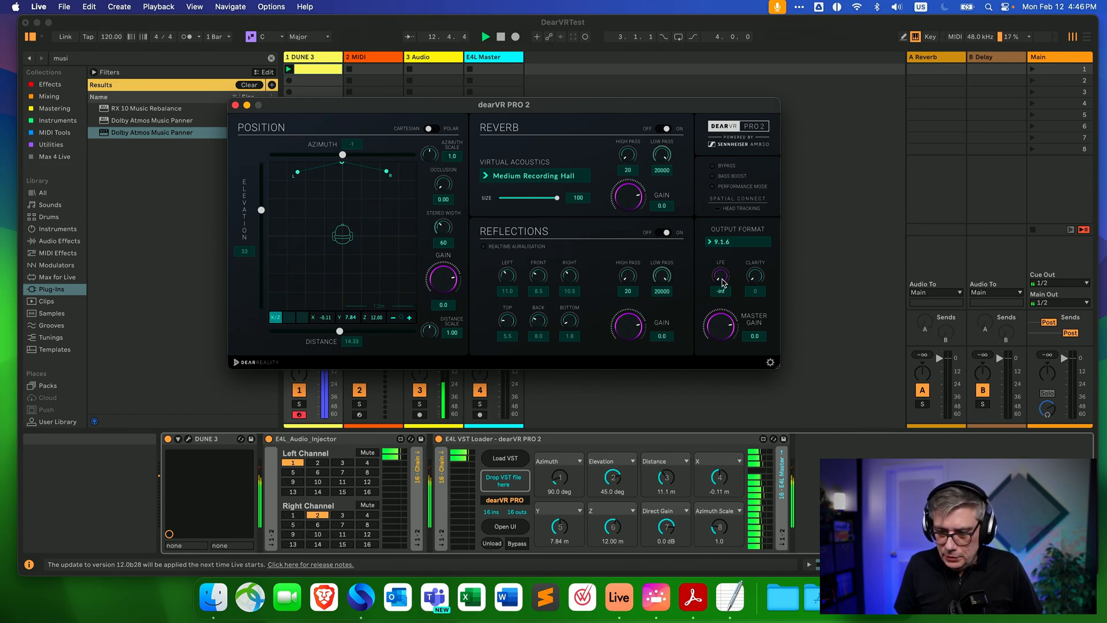
{"action": "left_click_drag", "start_coordinate": [722, 259], "coordinate": [724, 242]}
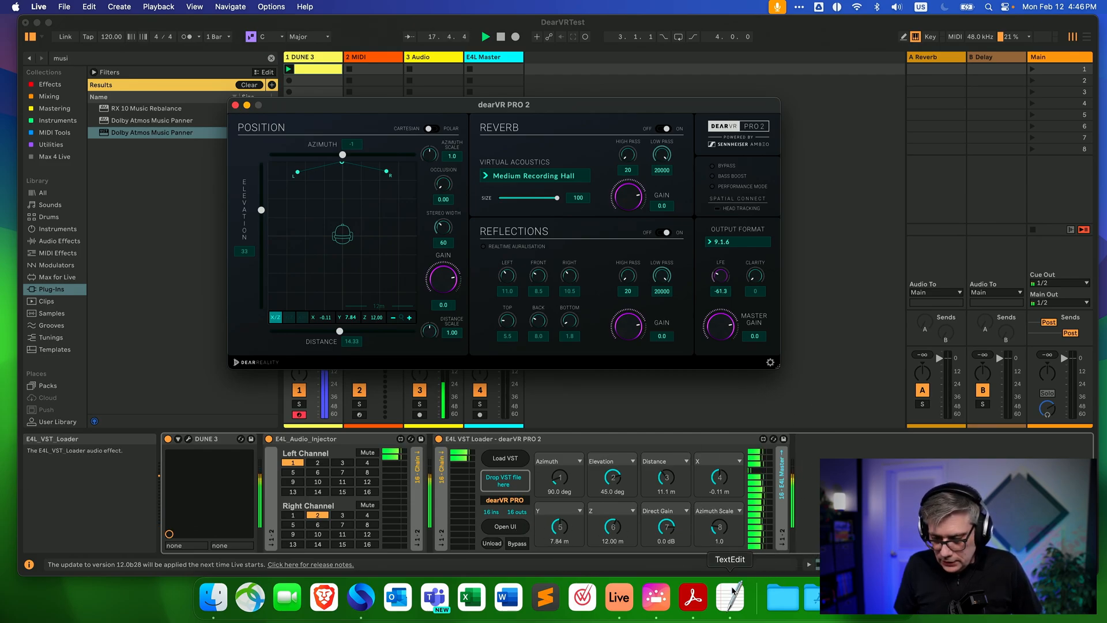
{"action": "left_click", "coordinate": [656, 596]}
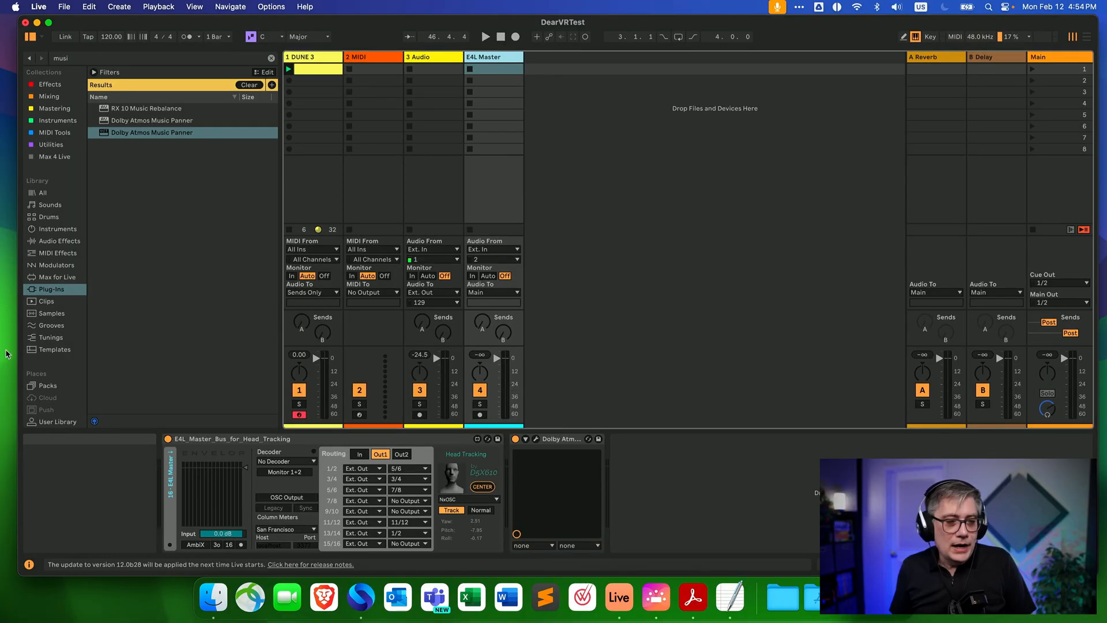
Bring up the Dolby settings note to review the remaining channel assignments and object positions, and minimise it
{"action": "mouse_move", "coordinate": [4, 352]}
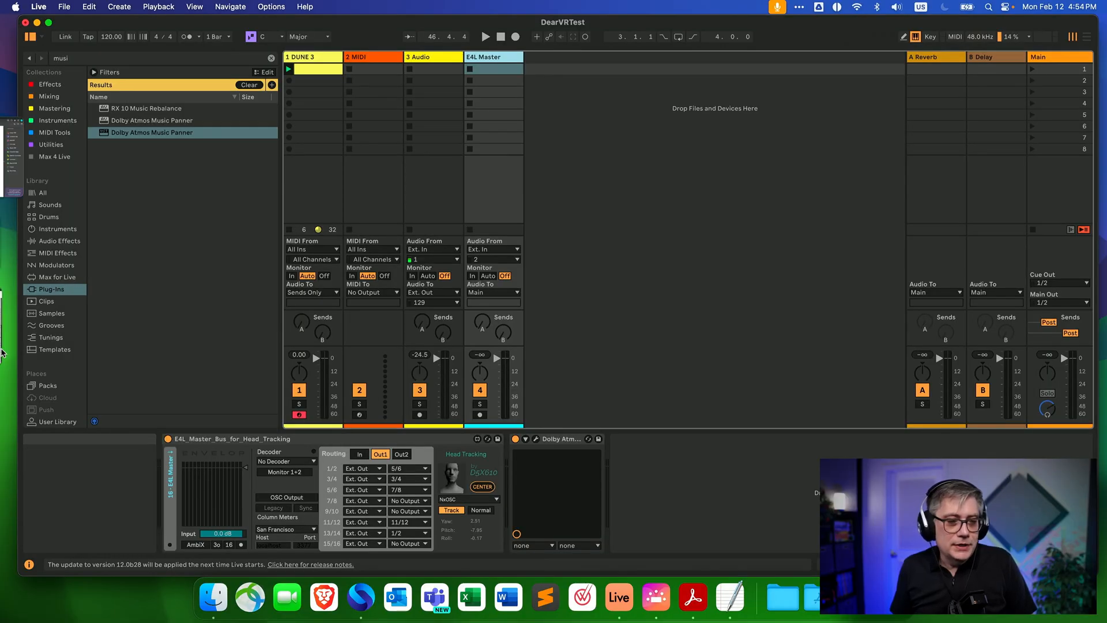
{"action": "left_click", "coordinate": [56, 508]}
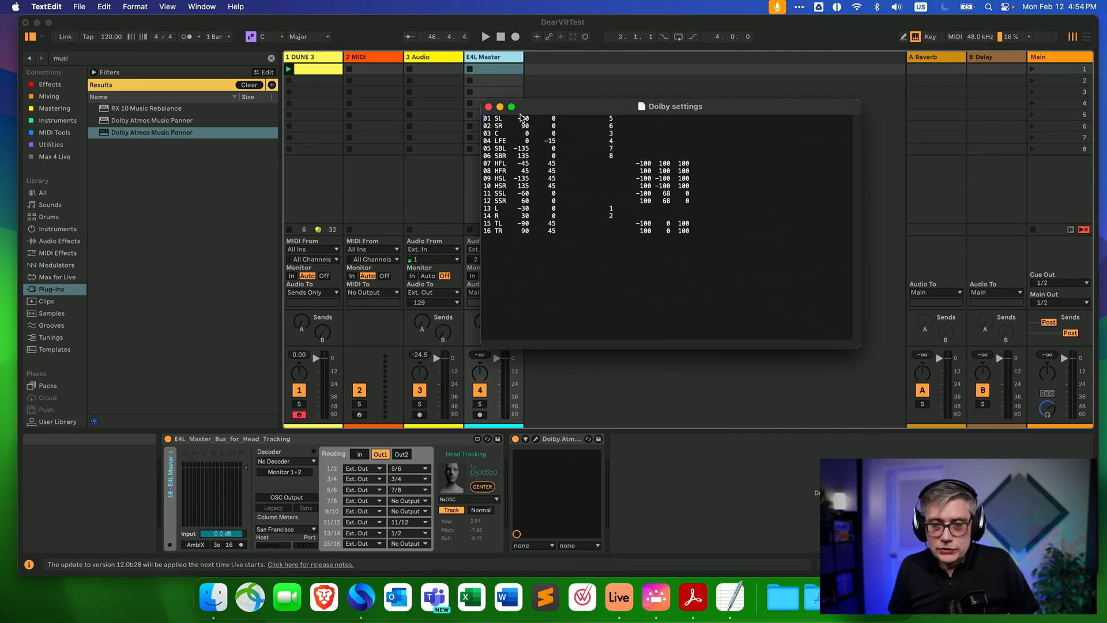
{"action": "left_click", "coordinate": [500, 107]}
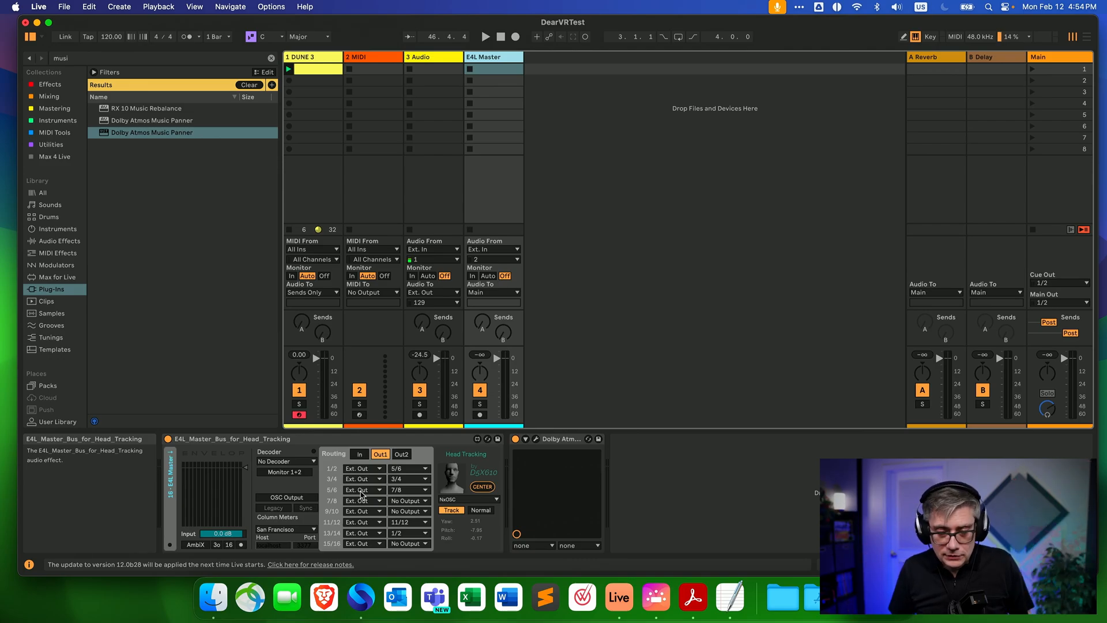
On the E4L Master Bus device, route channels 7/8 to outputs 13/14, 15/16 to 15/16, and 9/10 to 17/18
{"action": "left_click", "coordinate": [425, 501]}
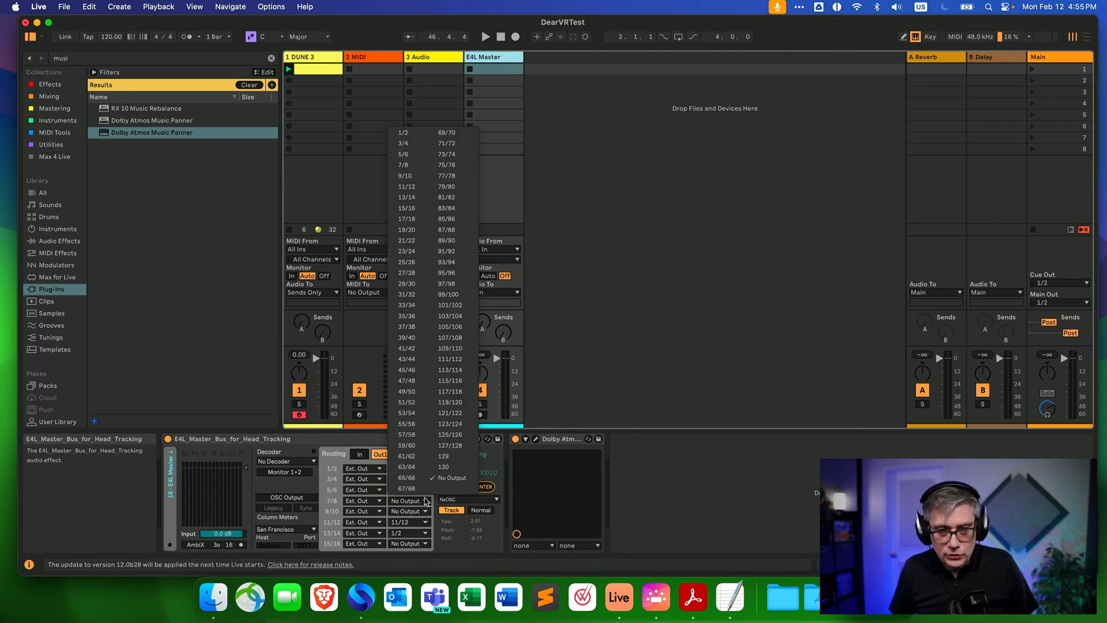
{"action": "left_click", "coordinate": [406, 197]}
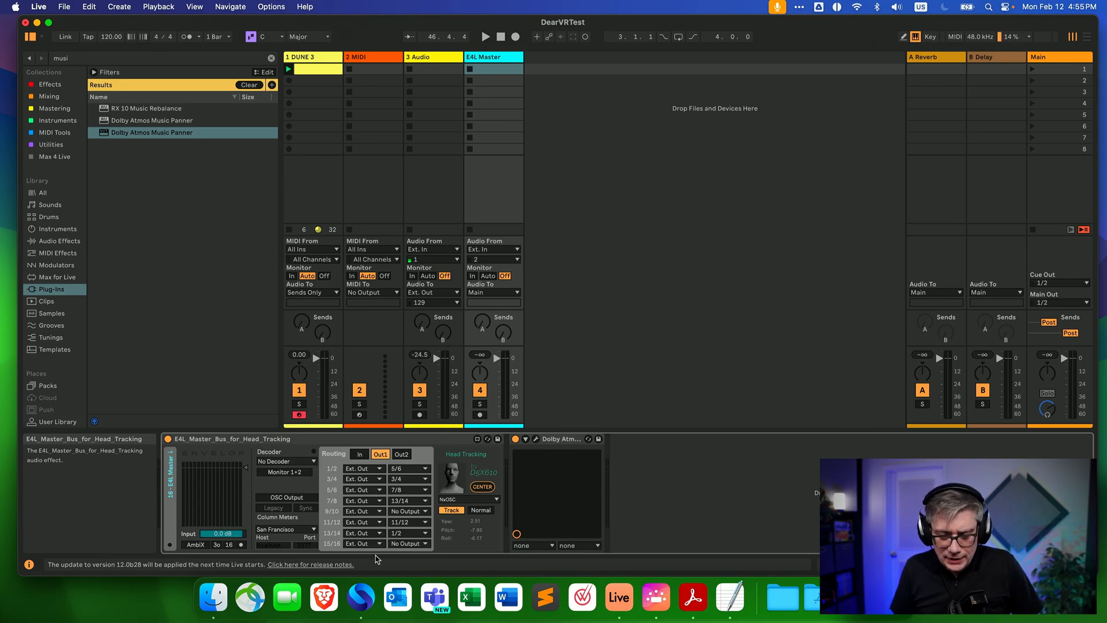
{"action": "left_click", "coordinate": [426, 545]}
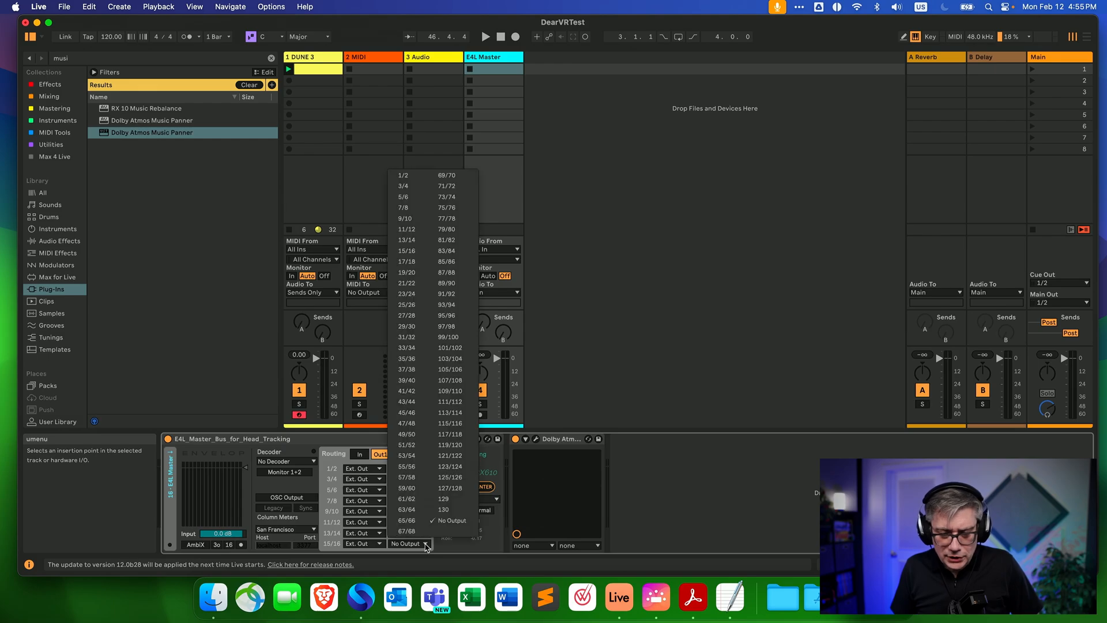
{"action": "left_click", "coordinate": [408, 252]}
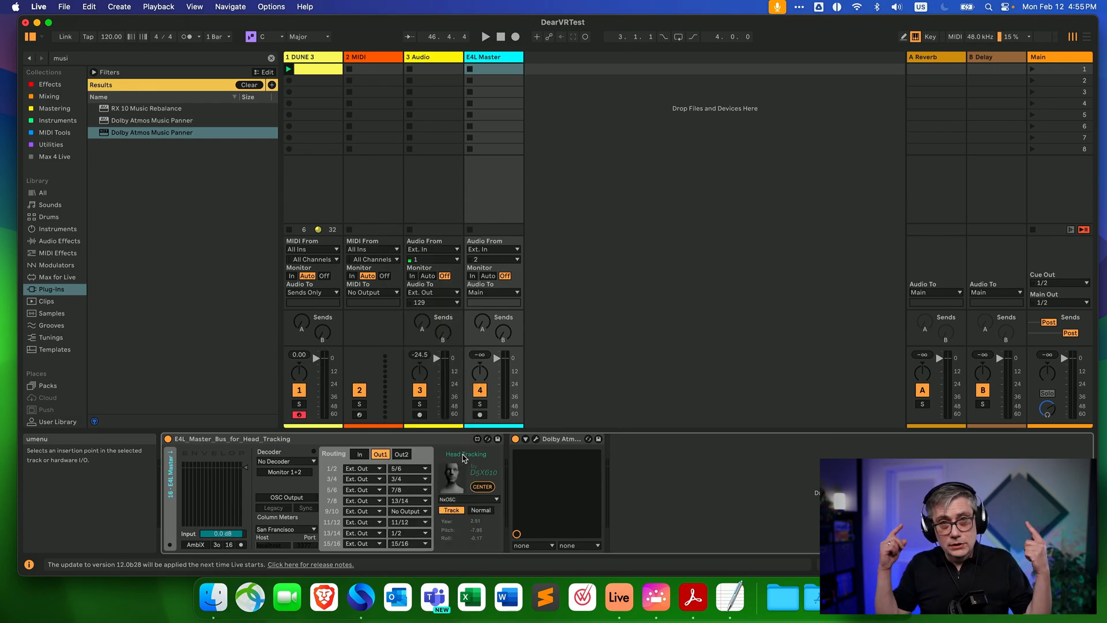
{"action": "left_click", "coordinate": [421, 514]}
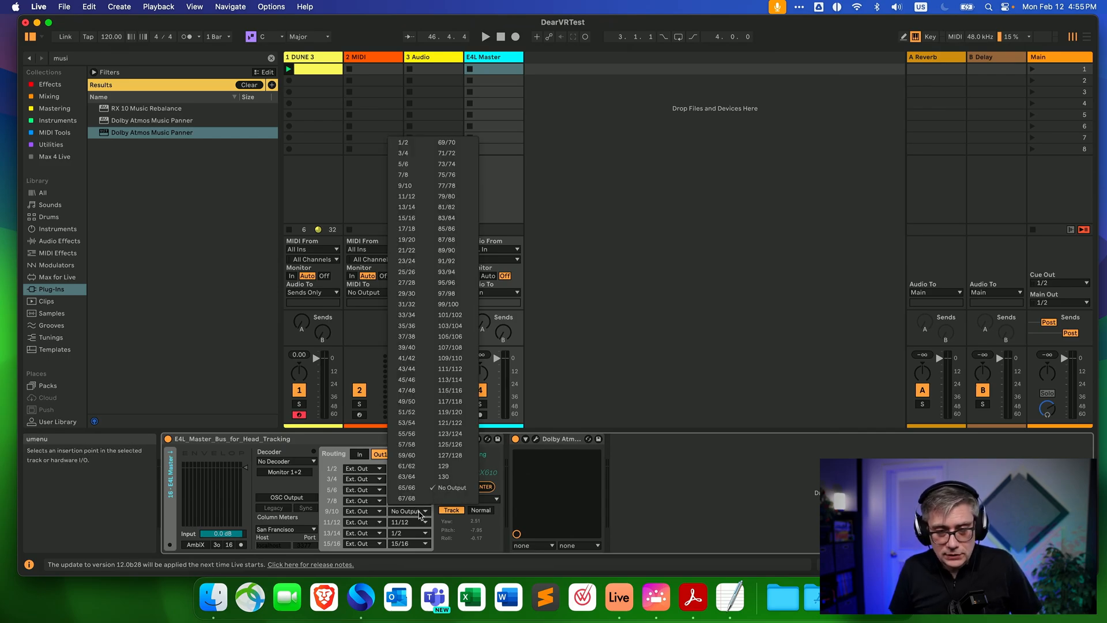
{"action": "left_click", "coordinate": [412, 230]}
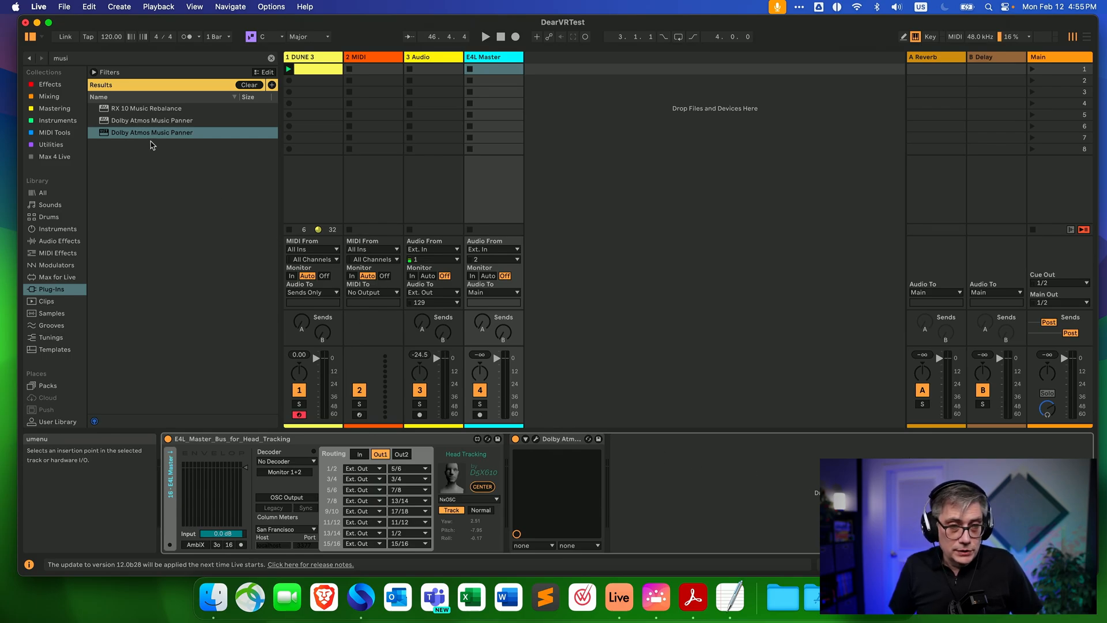
Add three more Dolby Atmos Music Panners after the existing one on the E4L Master track
{"action": "left_click_drag", "start_coordinate": [147, 137], "coordinate": [664, 548]}
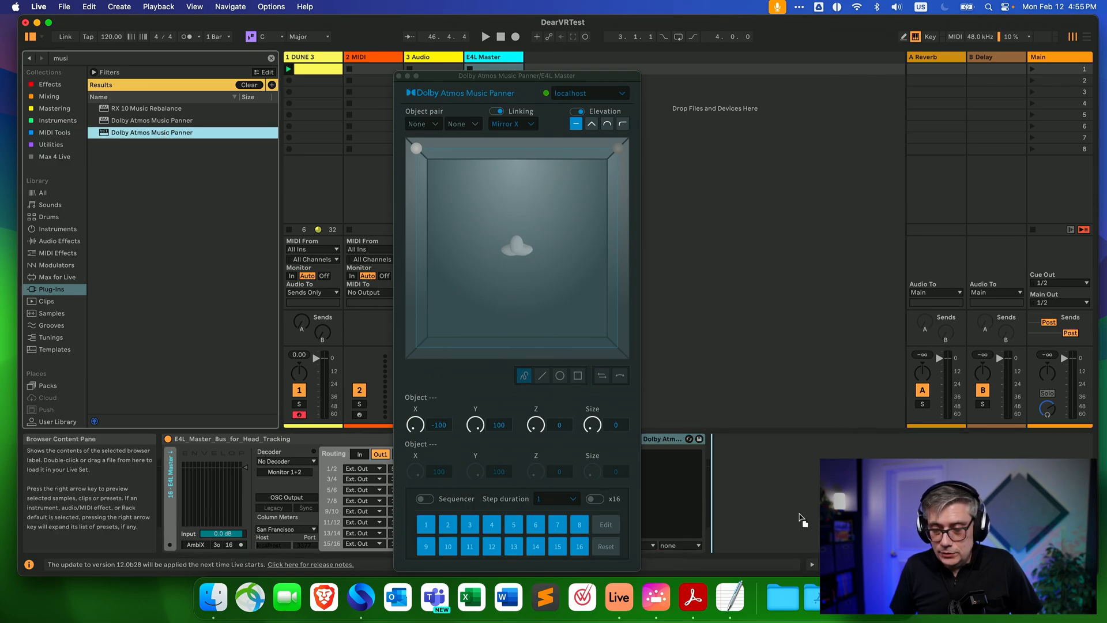
{"action": "left_click_drag", "start_coordinate": [801, 519], "coordinate": [801, 519]}
{"action": "left_click_drag", "start_coordinate": [140, 137], "coordinate": [814, 508]}
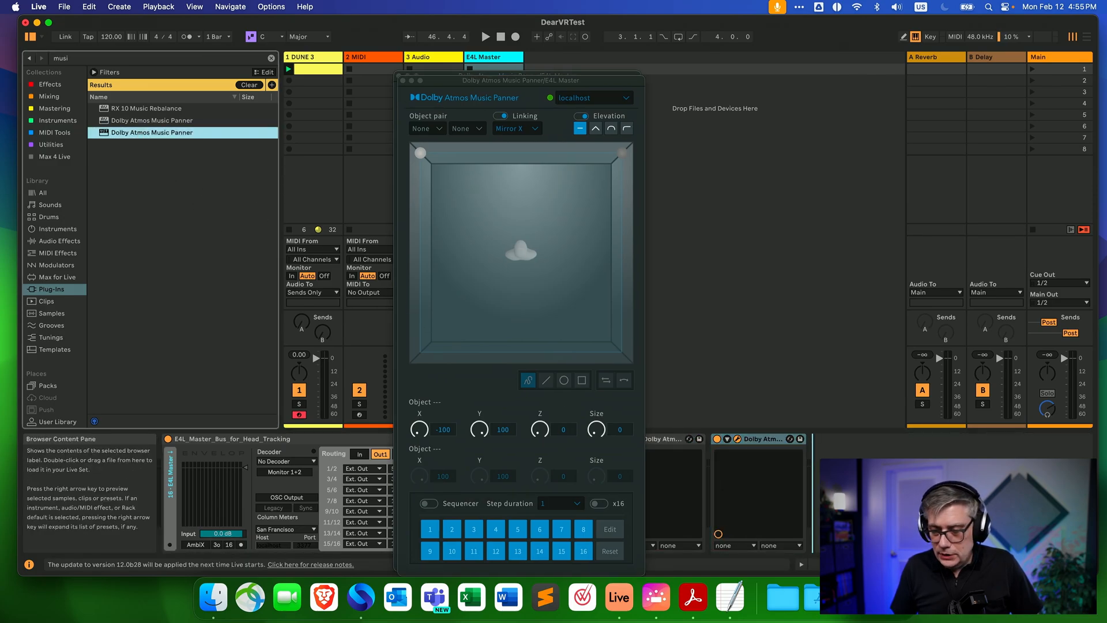
{"action": "left_click_drag", "start_coordinate": [819, 419], "coordinate": [819, 419]}
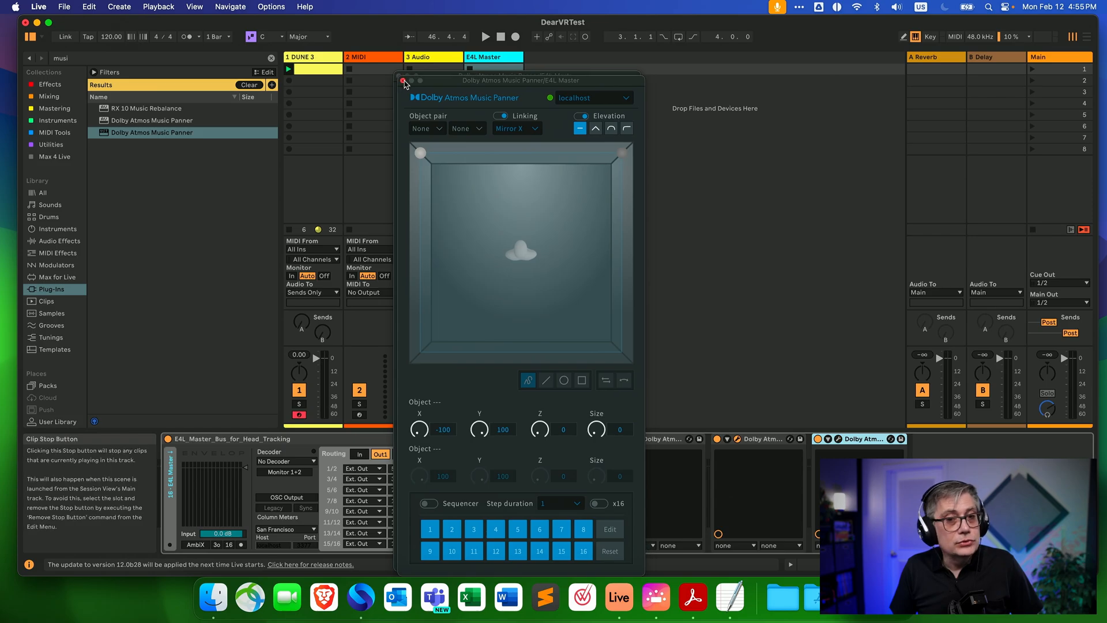
Assign object pair 13/14 to the second Dolby Atmos Music Panner on the E4L Master track and raise its Z to 100
{"action": "left_click", "coordinate": [399, 76]}
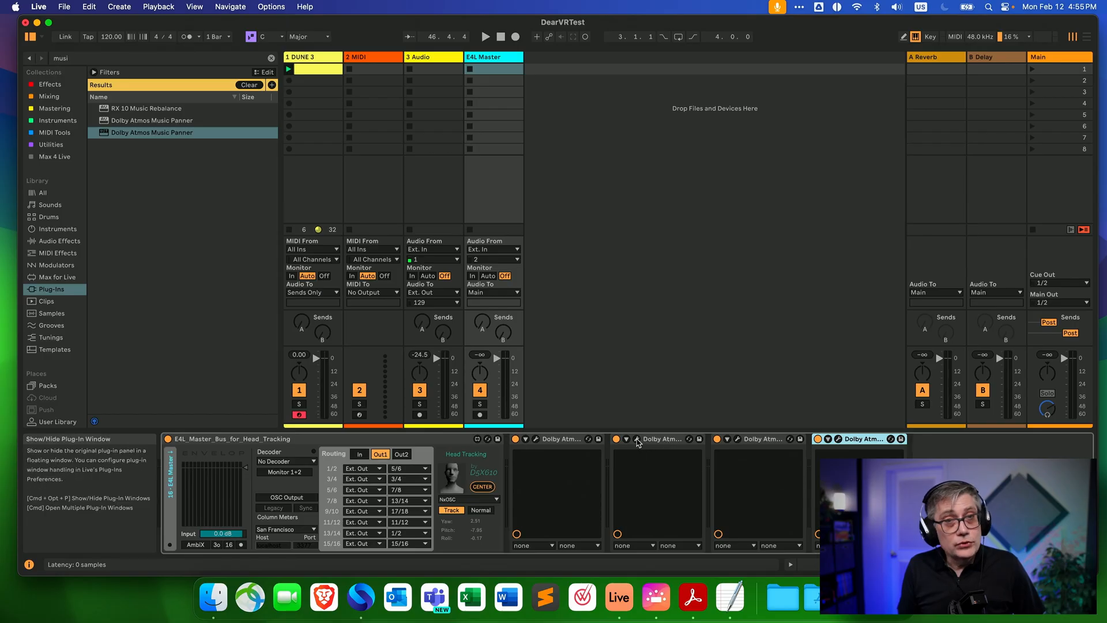
{"action": "left_click", "coordinate": [638, 440]}
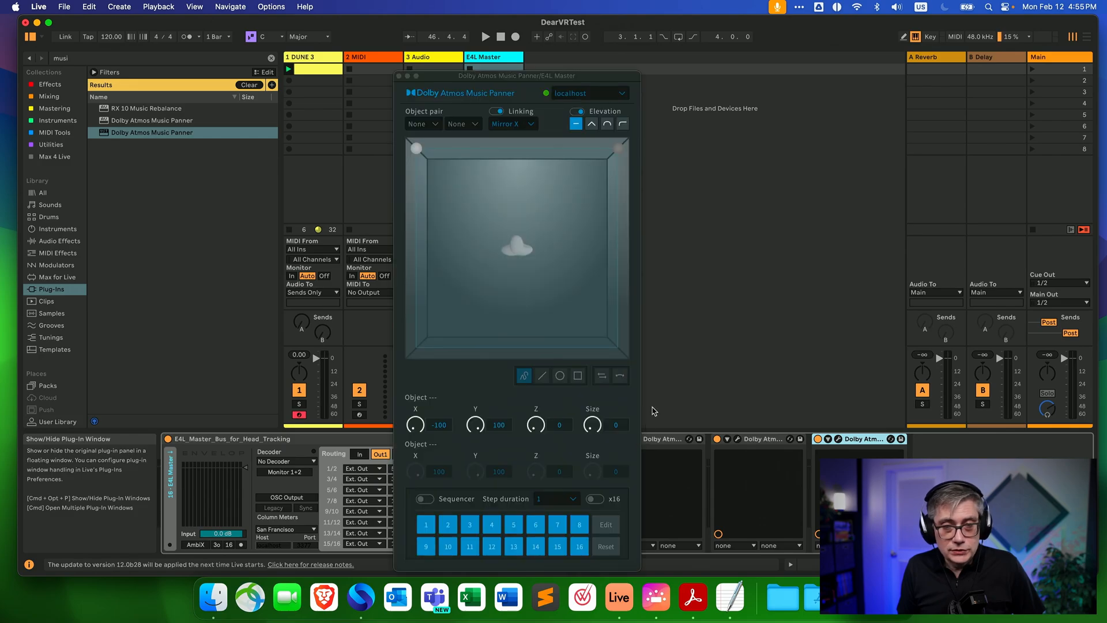
{"action": "left_click_drag", "start_coordinate": [475, 79], "coordinate": [415, 50]}
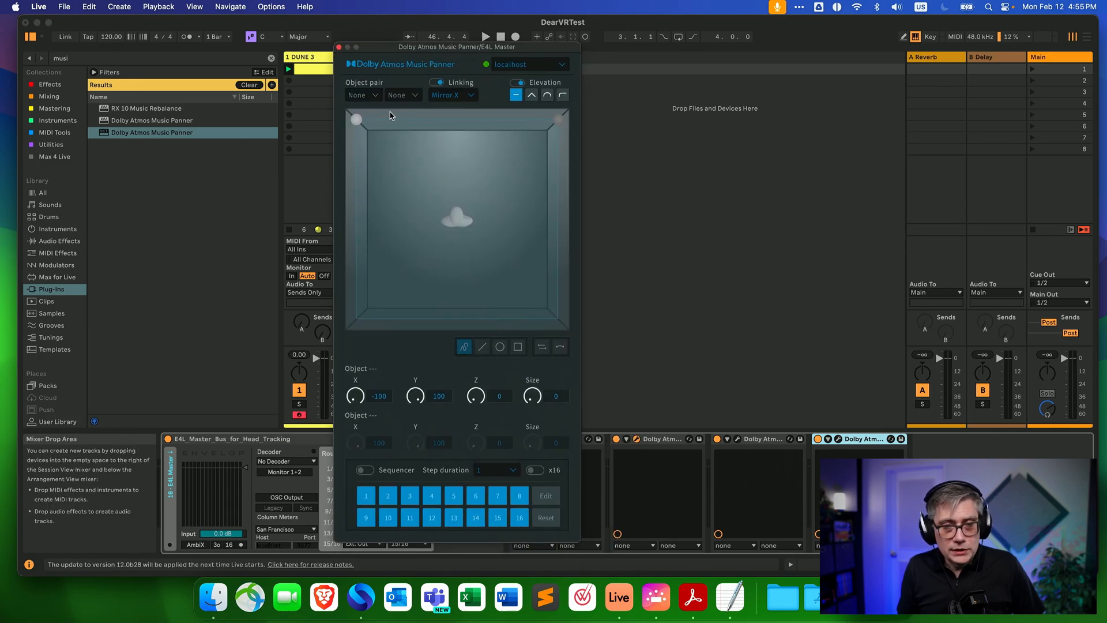
{"action": "left_click", "coordinate": [376, 97]}
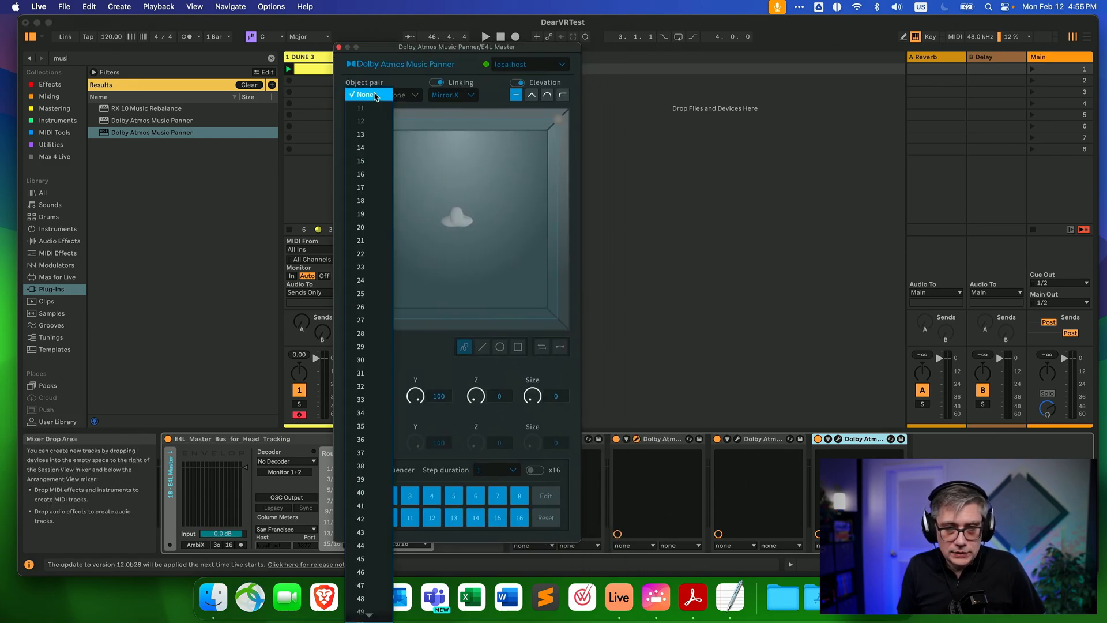
{"action": "left_click", "coordinate": [366, 138]}
{"action": "left_click", "coordinate": [408, 96]}
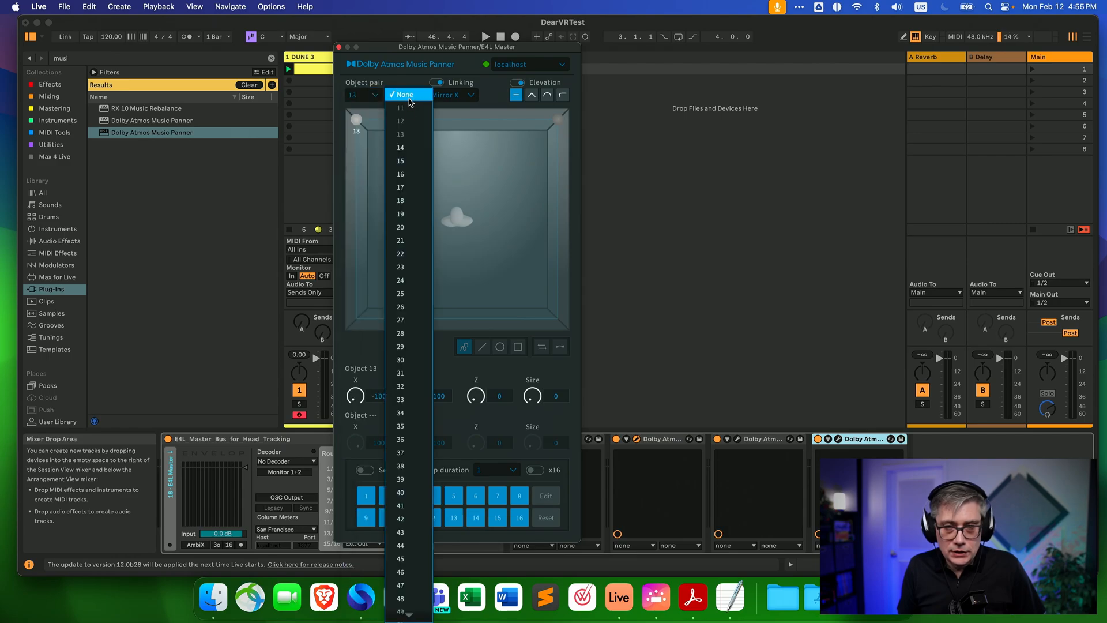
{"action": "left_click", "coordinate": [408, 149]}
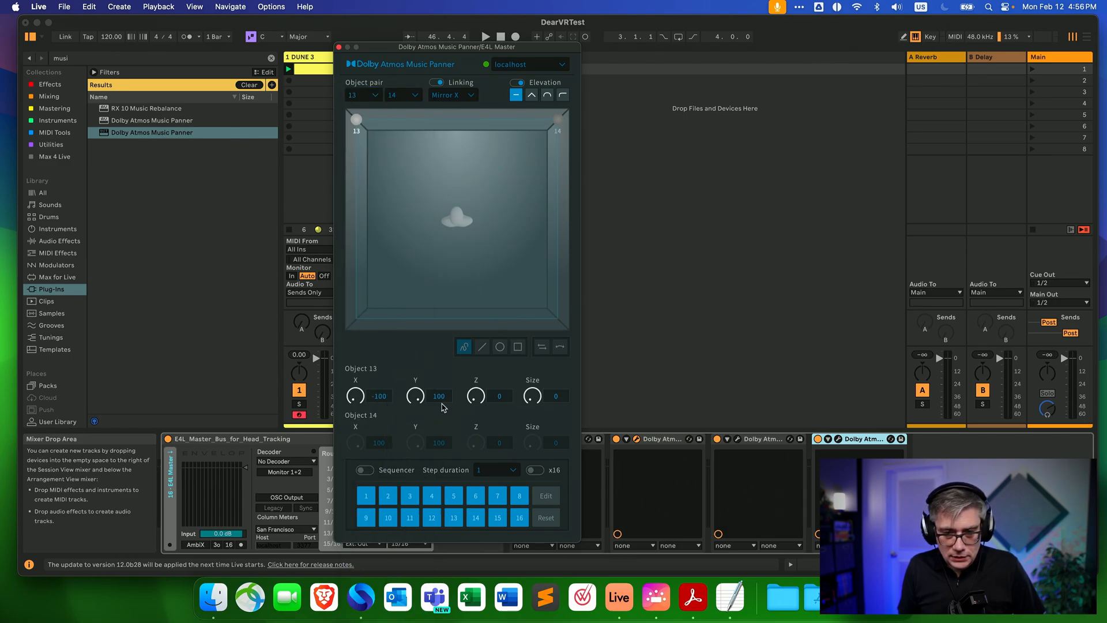
{"action": "left_click_drag", "start_coordinate": [475, 392], "coordinate": [600, 167]}
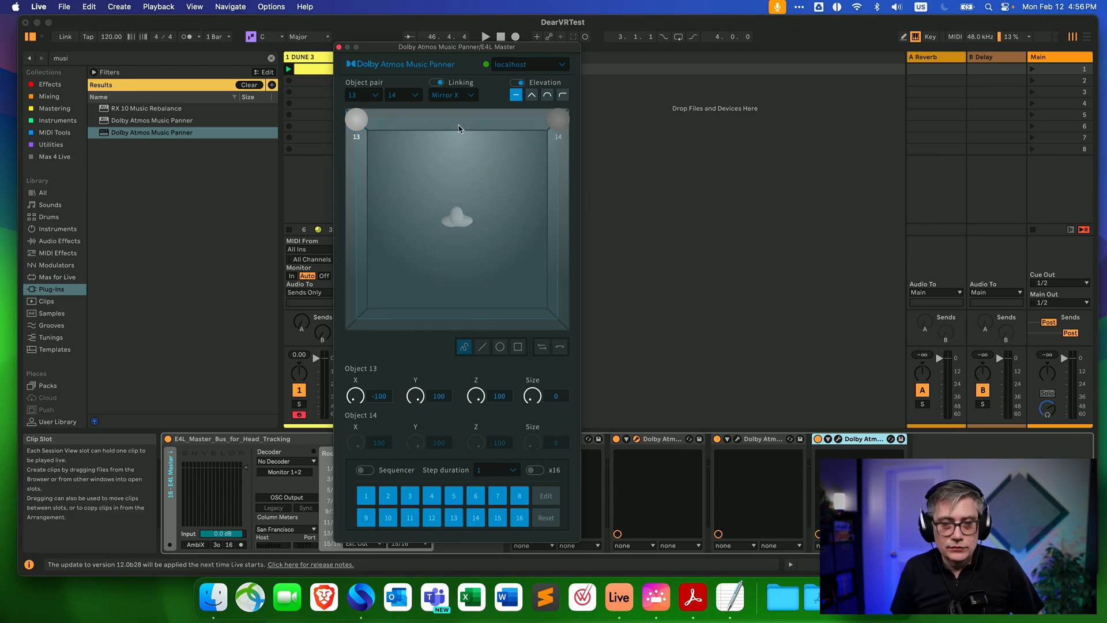
{"action": "left_click", "coordinate": [348, 46]}
Assign object pair 15/16 to the third Dolby Atmos Music Panner and set its Y to 0 and Z to 100
{"action": "left_click", "coordinate": [738, 440]}
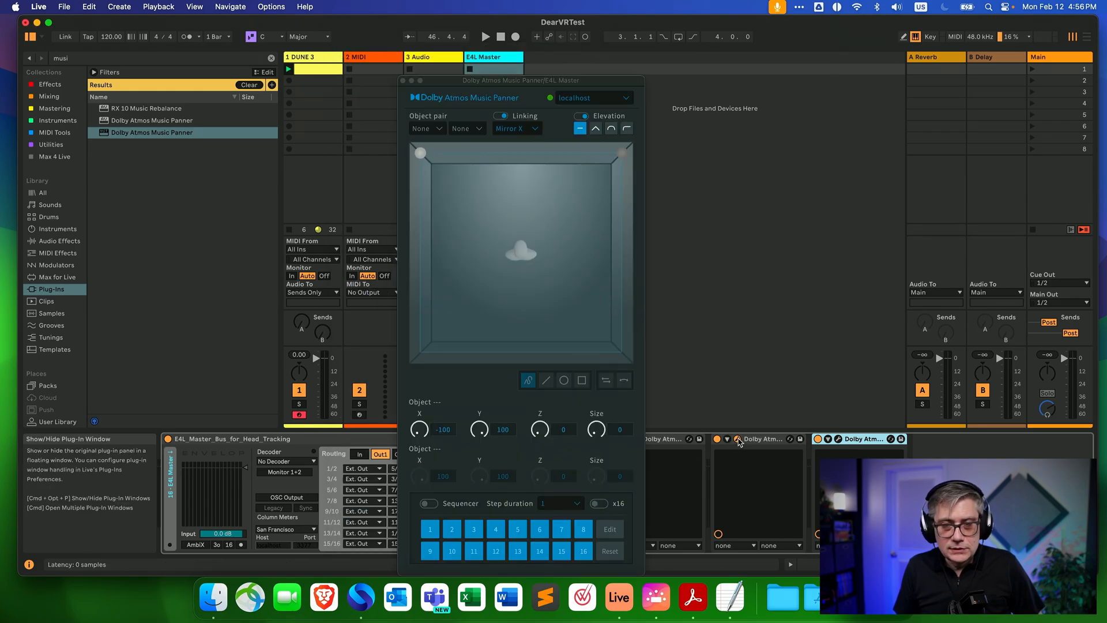
{"action": "left_click", "coordinate": [430, 129]}
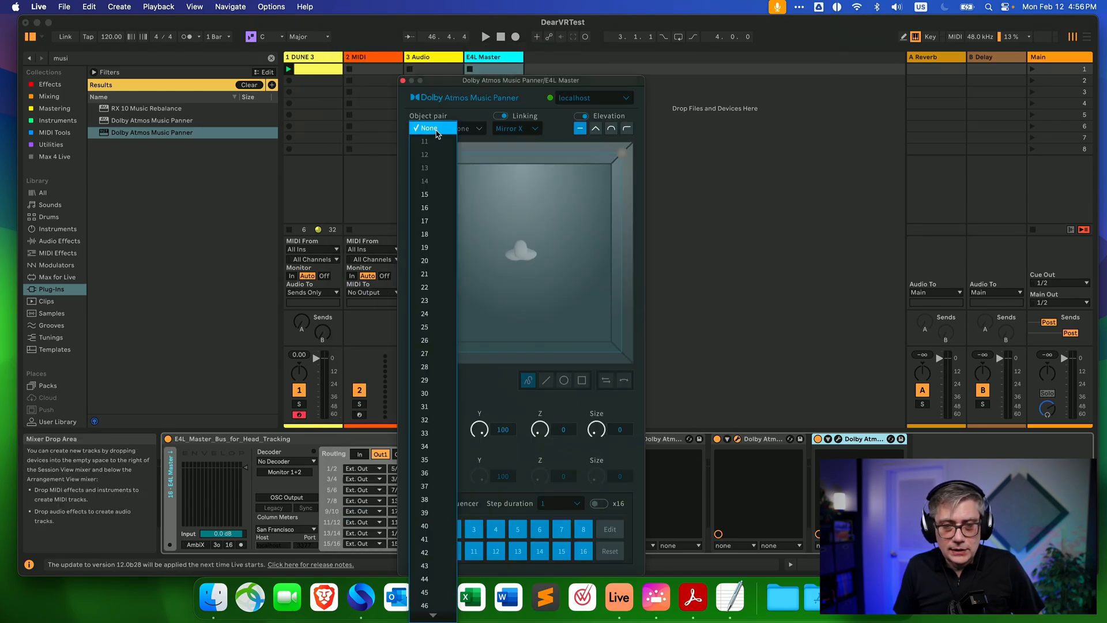
{"action": "left_click", "coordinate": [430, 194]}
{"action": "left_click", "coordinate": [483, 129]}
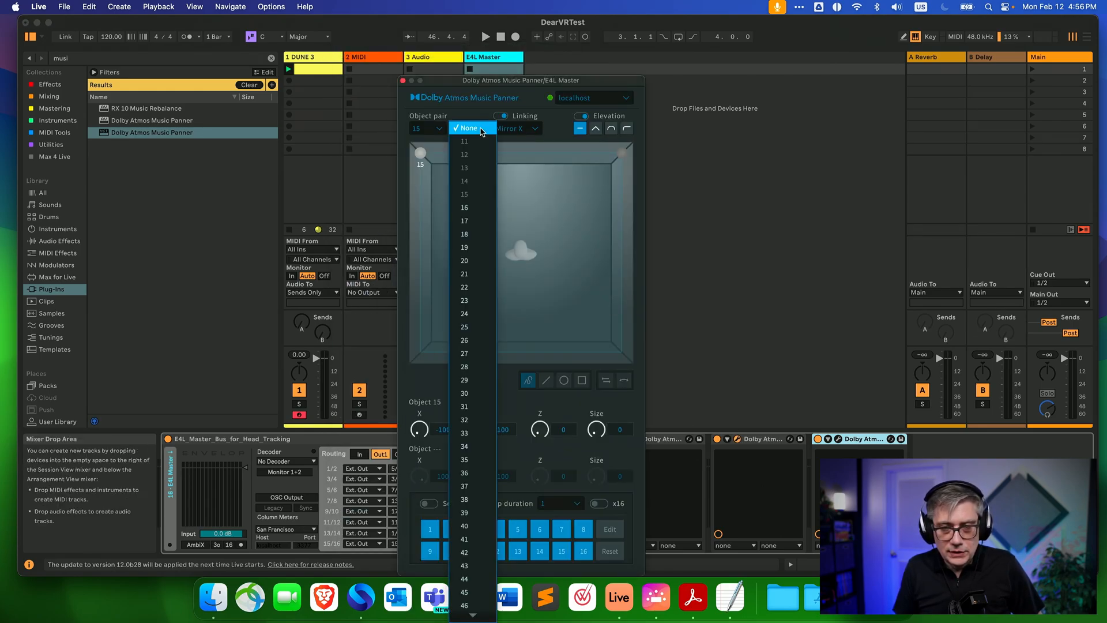
{"action": "left_click", "coordinate": [476, 209]}
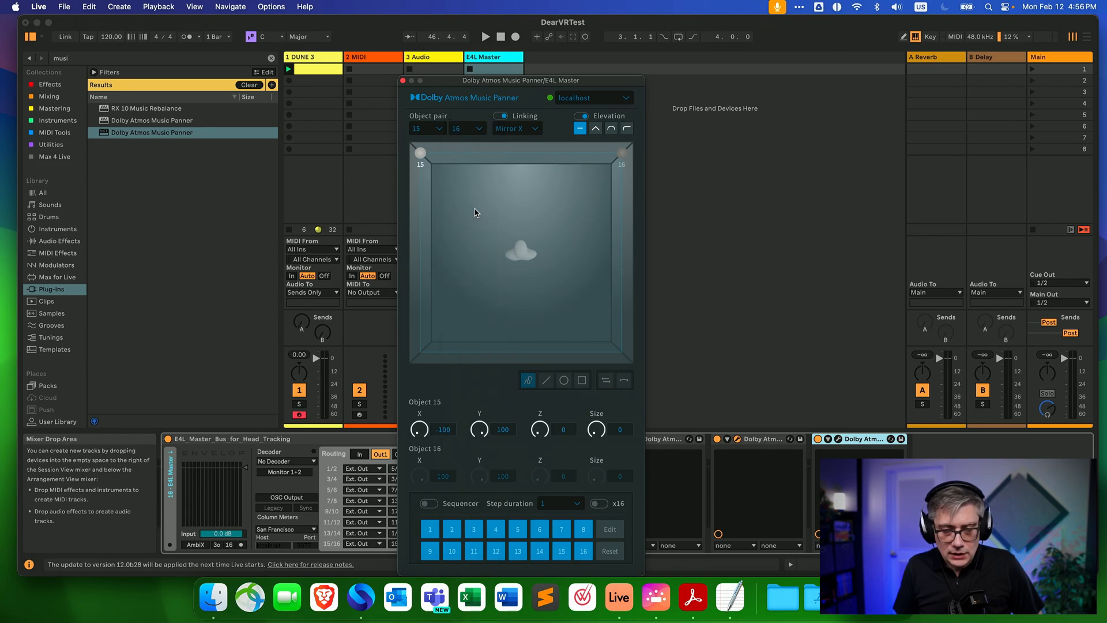
{"action": "left_click", "coordinate": [508, 432]}
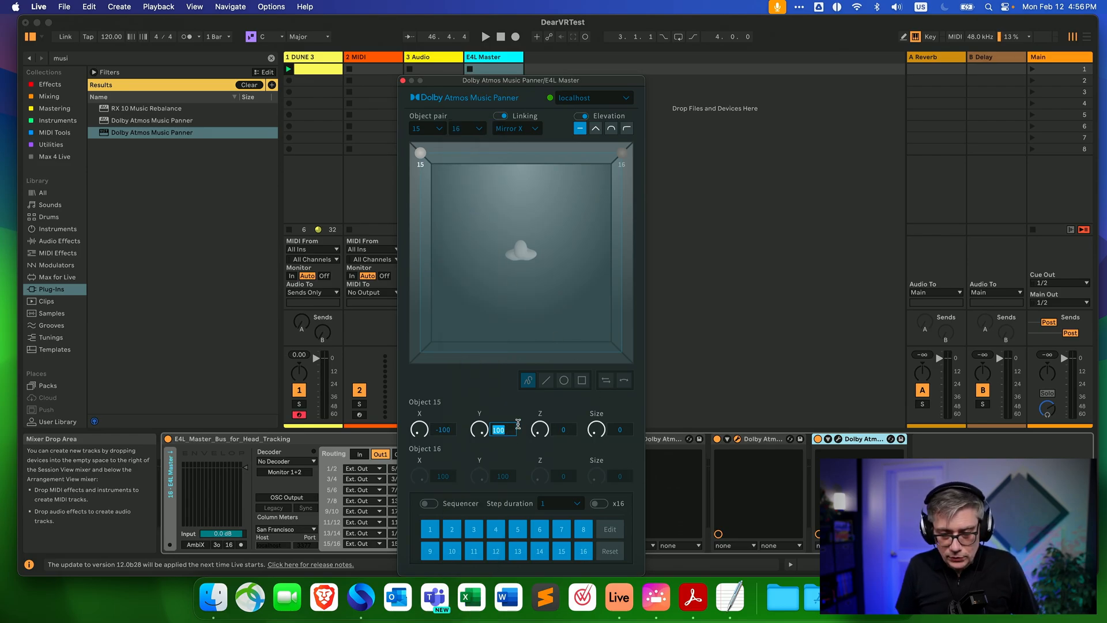
{"action": "type", "text": "0"}
{"action": "key", "text": "Return"}
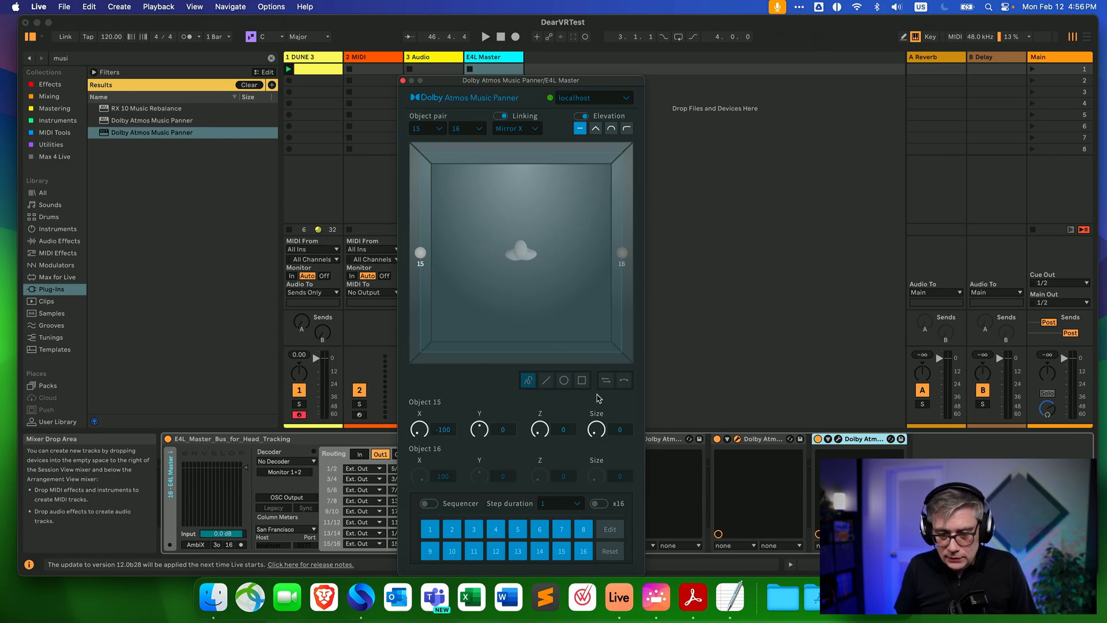
{"action": "left_click_drag", "start_coordinate": [541, 437], "coordinate": [690, 195]}
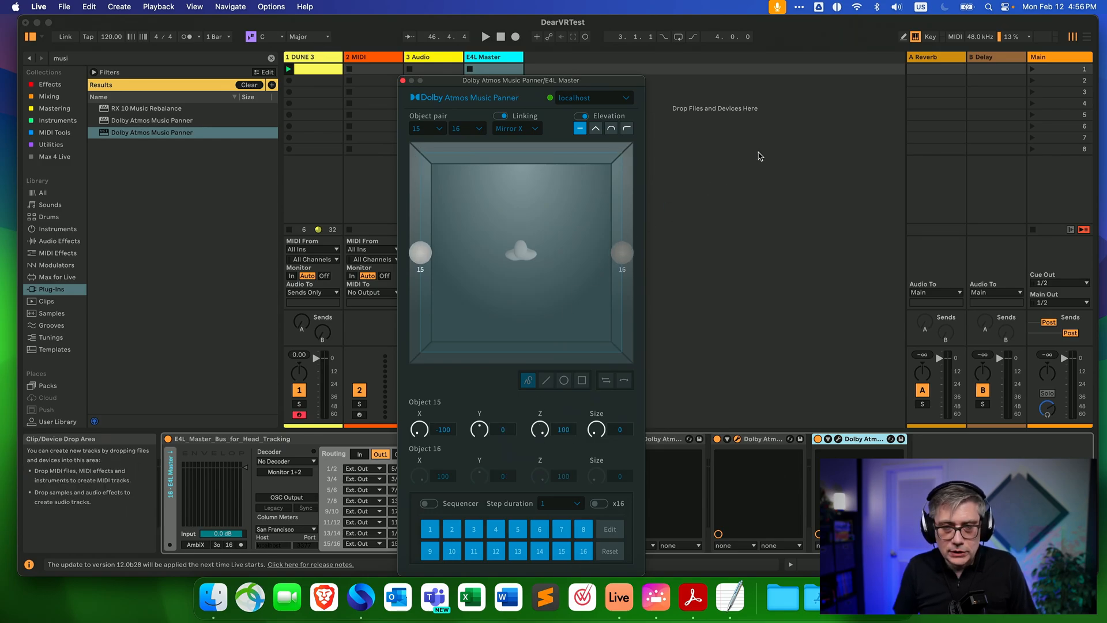
{"action": "left_click", "coordinate": [403, 81]}
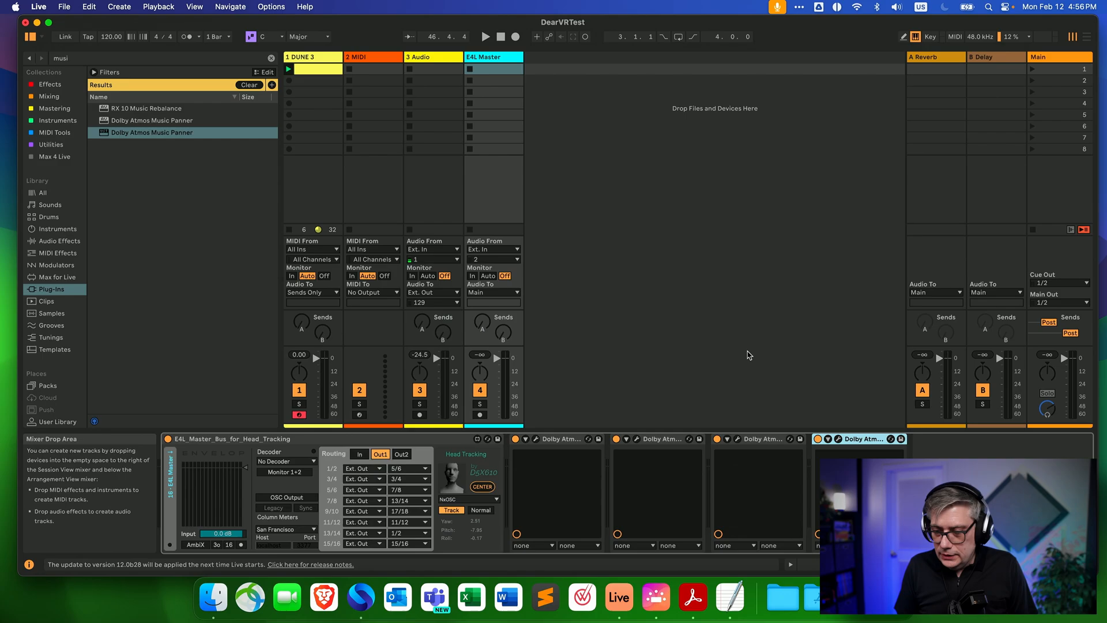
Assign object pair 17/18 to the fourth Dolby Atmos Music Panner and set its Y to -100 and Z to 100
{"action": "left_click", "coordinate": [838, 439]}
{"action": "left_click", "coordinate": [445, 128]}
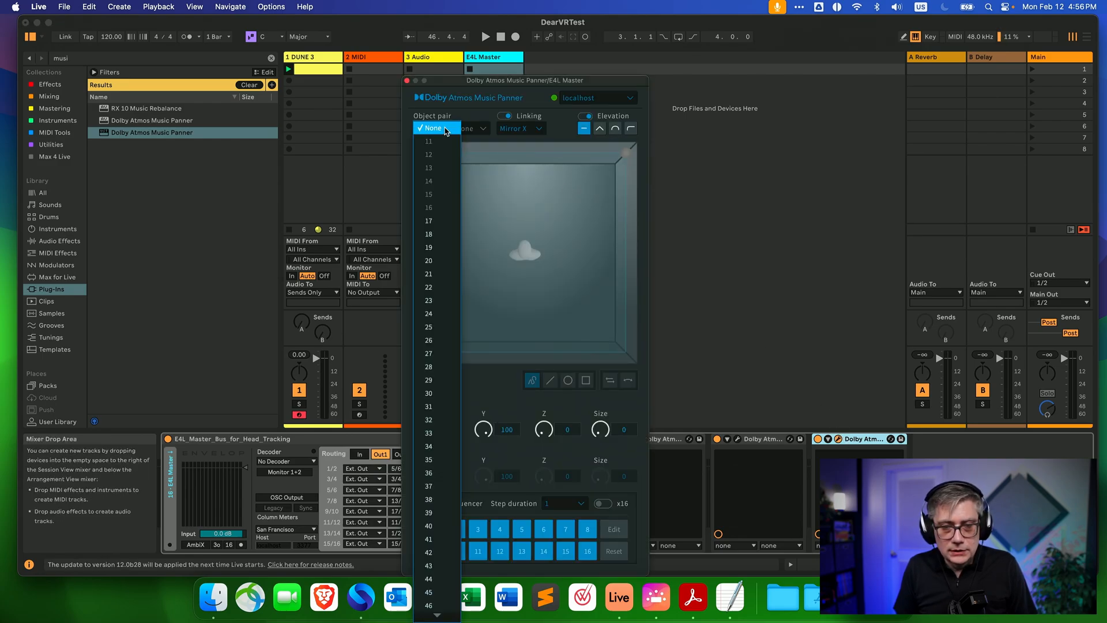
{"action": "left_click", "coordinate": [436, 222]}
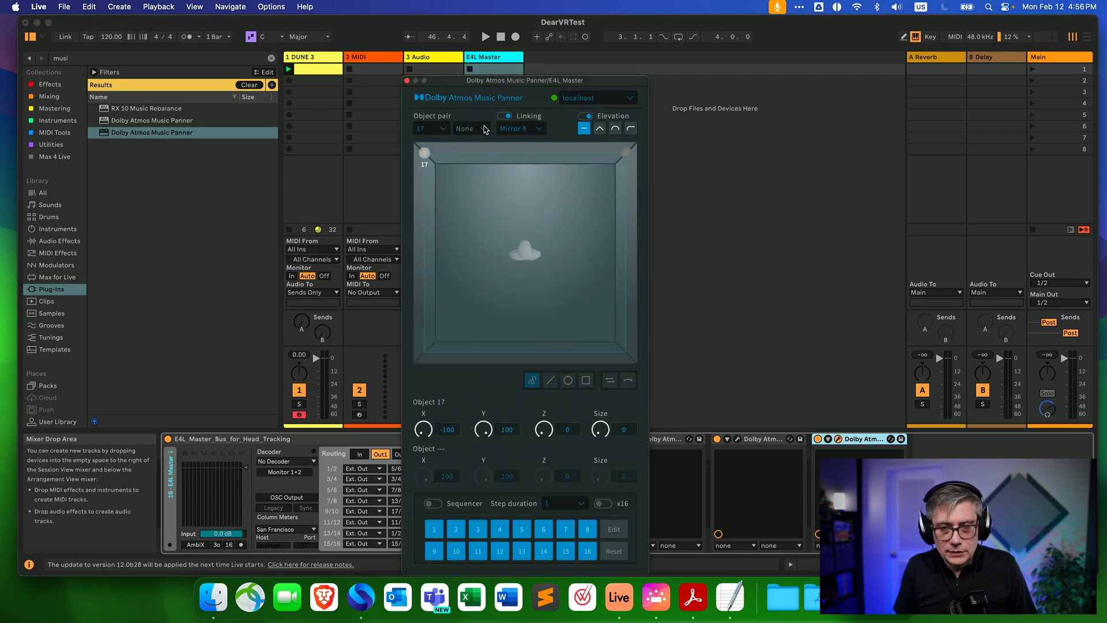
{"action": "left_click", "coordinate": [484, 128]}
{"action": "left_click", "coordinate": [476, 237]}
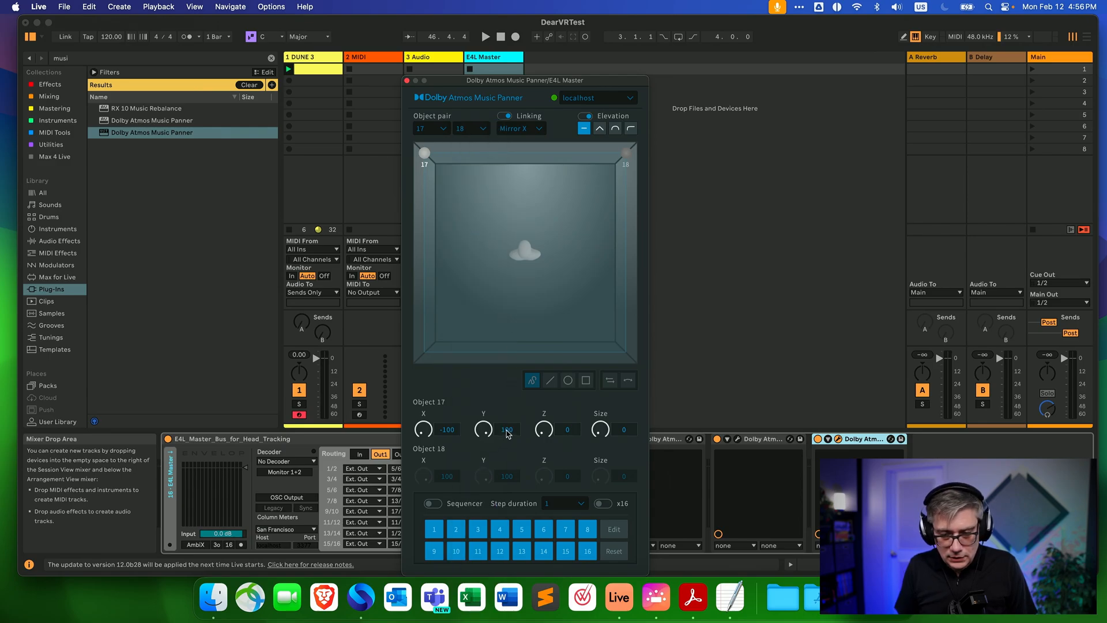
{"action": "left_click_drag", "start_coordinate": [487, 433], "coordinate": [486, 472]}
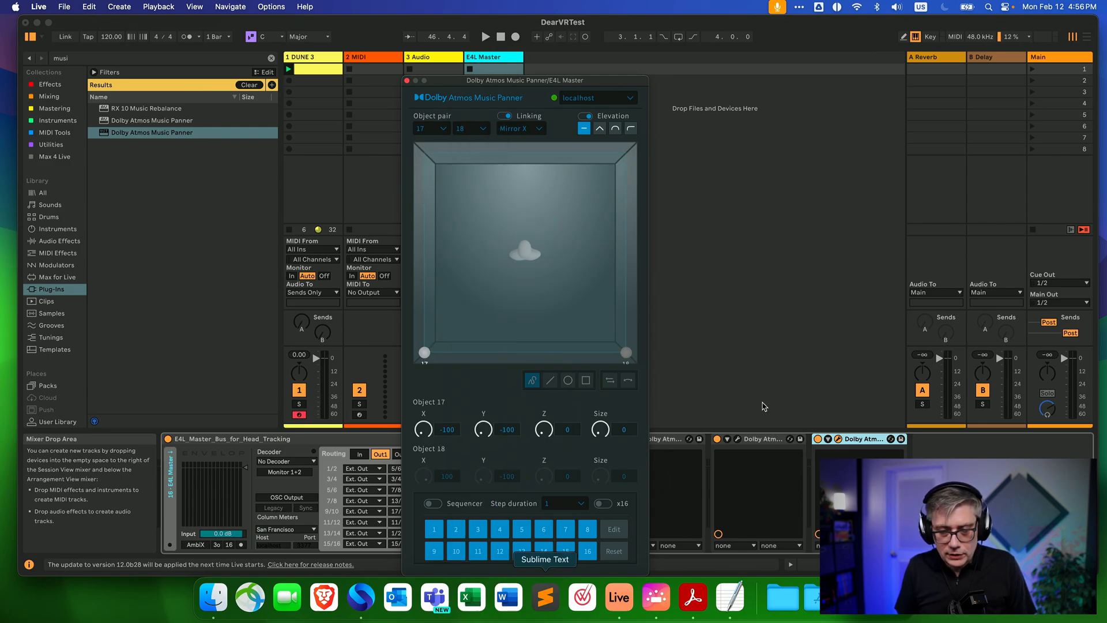
{"action": "left_click_drag", "start_coordinate": [547, 427], "coordinate": [547, 369]}
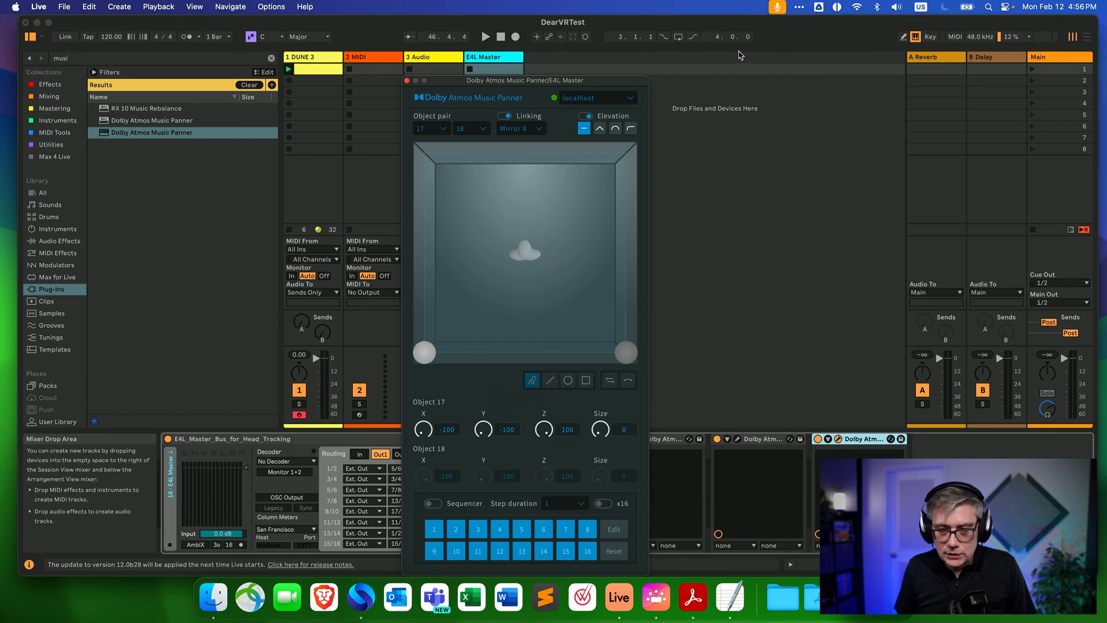
{"action": "left_click", "coordinate": [407, 80]}
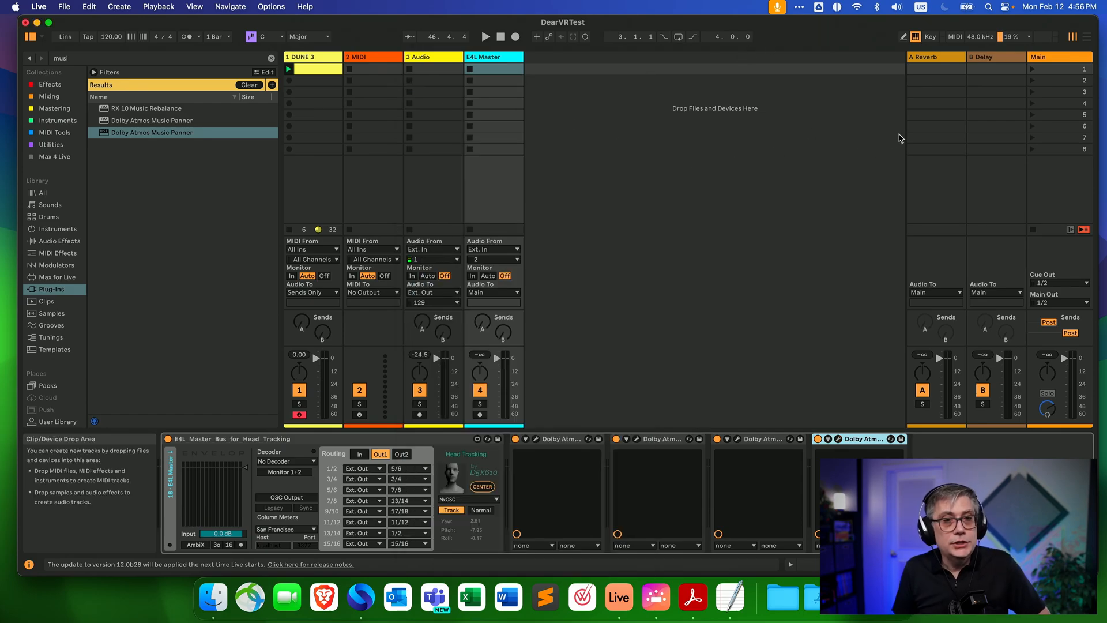
Launch scene 1 and switch to the Dolby Atmos Renderer to check the signal on the beds and objects
{"action": "left_click", "coordinate": [1032, 70]}
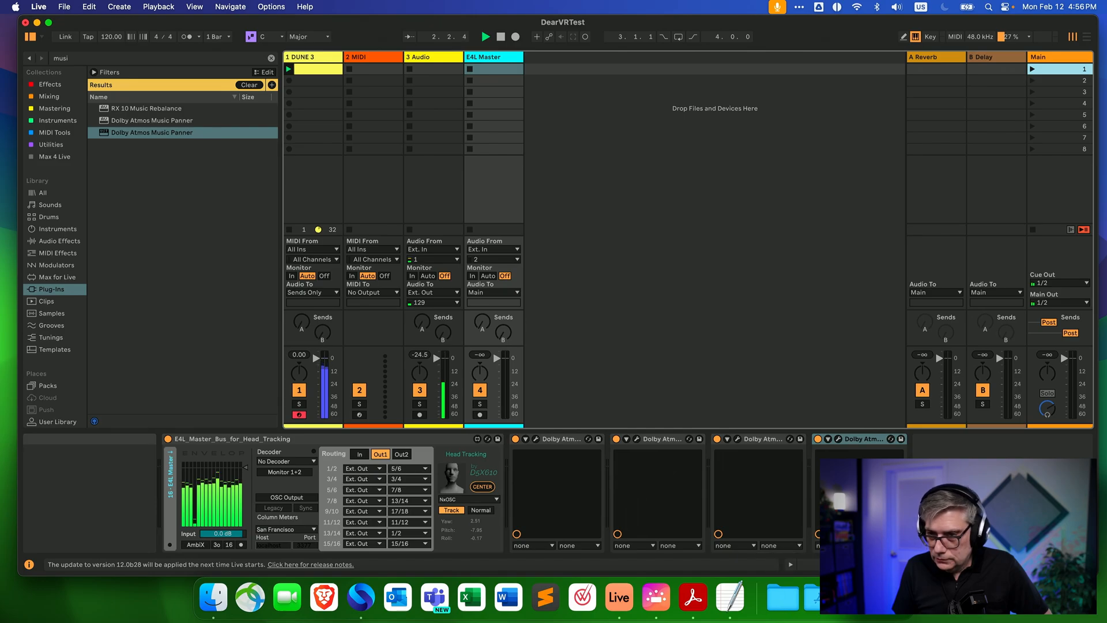
{"action": "left_click", "coordinate": [503, 59]}
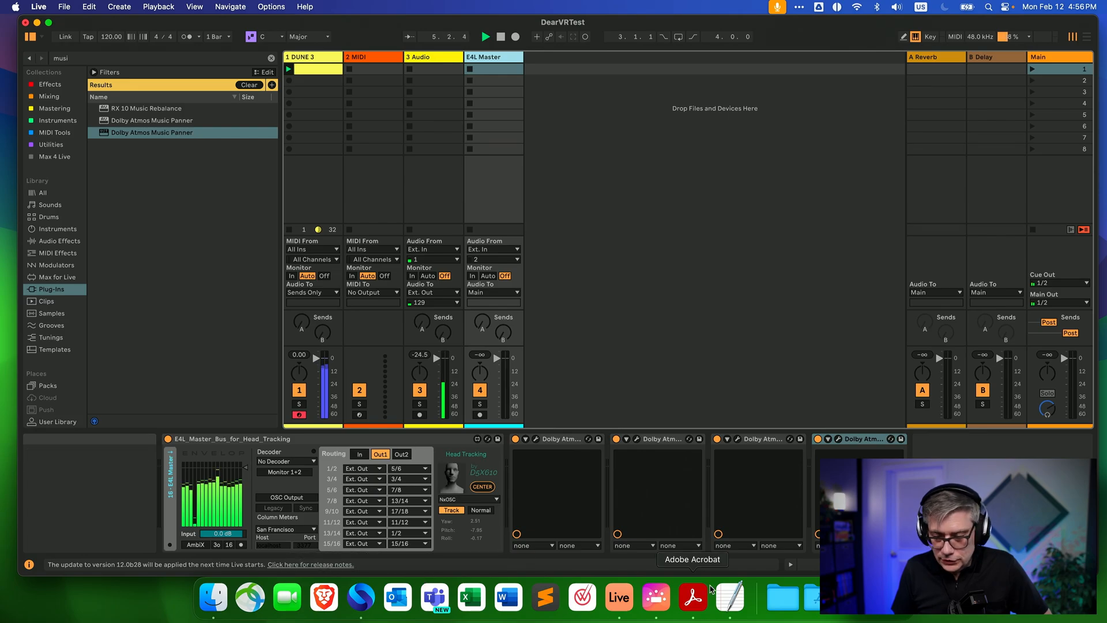
{"action": "left_click", "coordinate": [657, 600]}
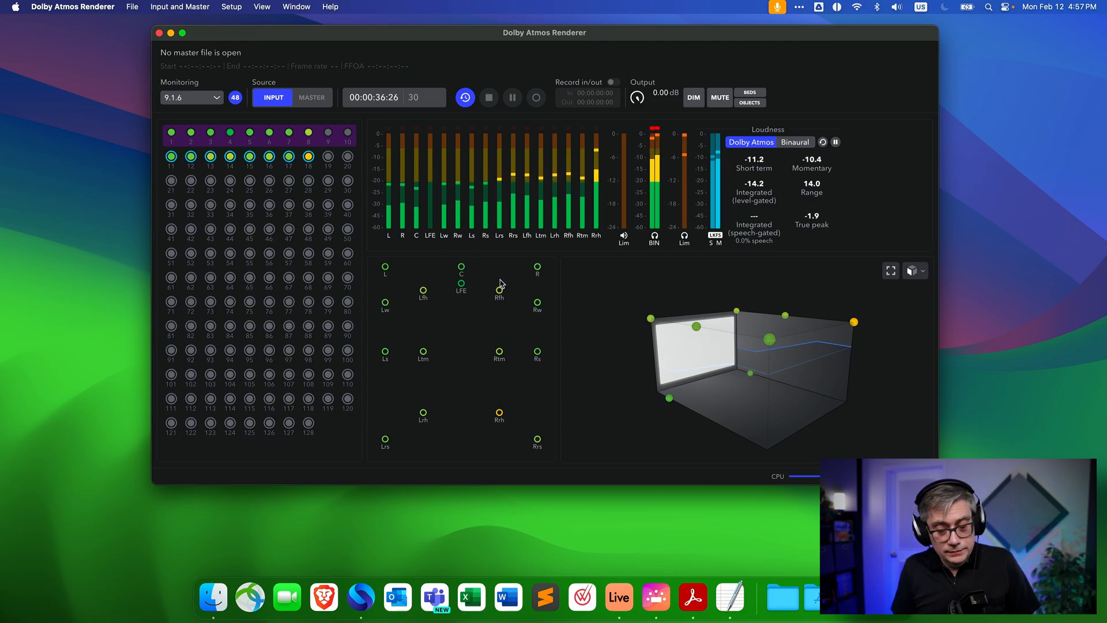
Back in Ableton Live, set the DUNE 3 track's dearVR PRO 2 to Cartesian, stereo width about 55, and the source at about X 0.85, Z 5.82
{"action": "left_click", "coordinate": [620, 600]}
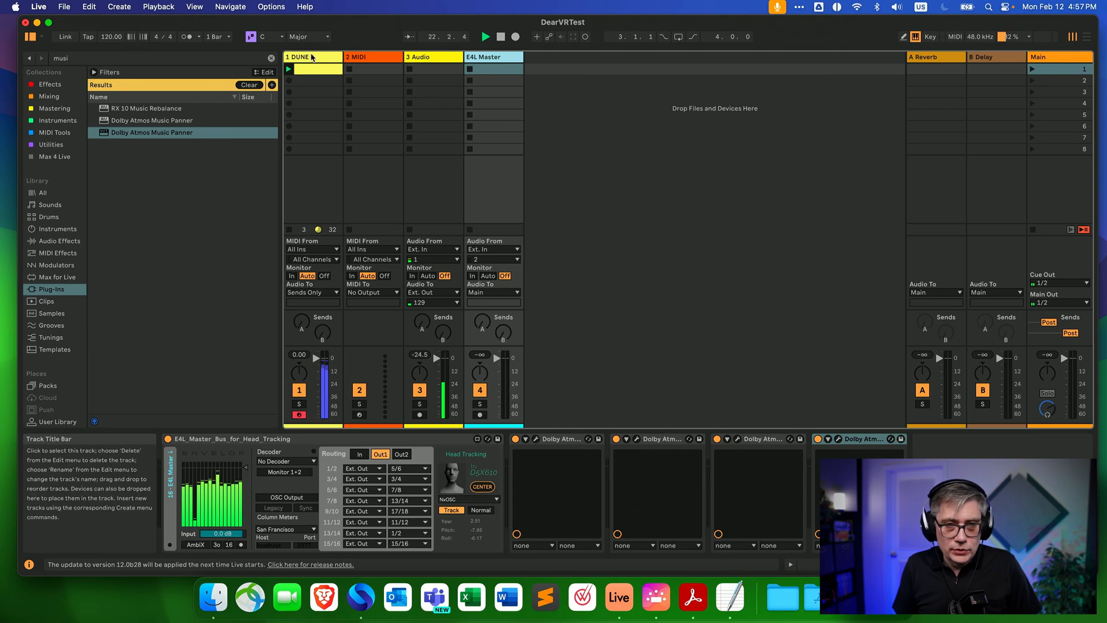
{"action": "left_click", "coordinate": [310, 66]}
{"action": "left_click", "coordinate": [506, 527]}
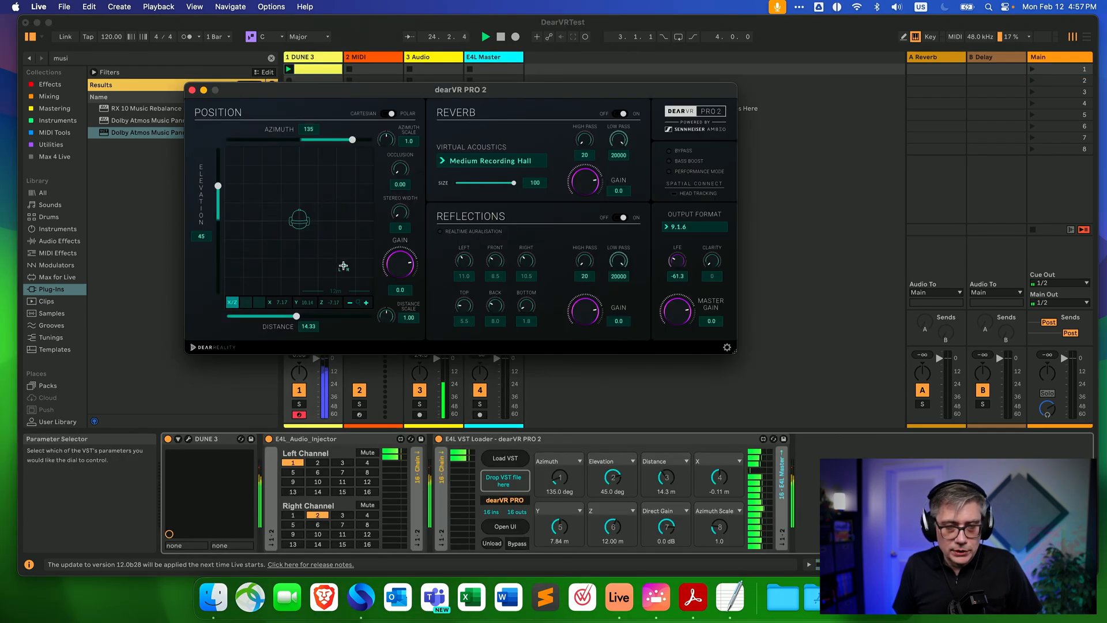
{"action": "left_click", "coordinate": [386, 113]}
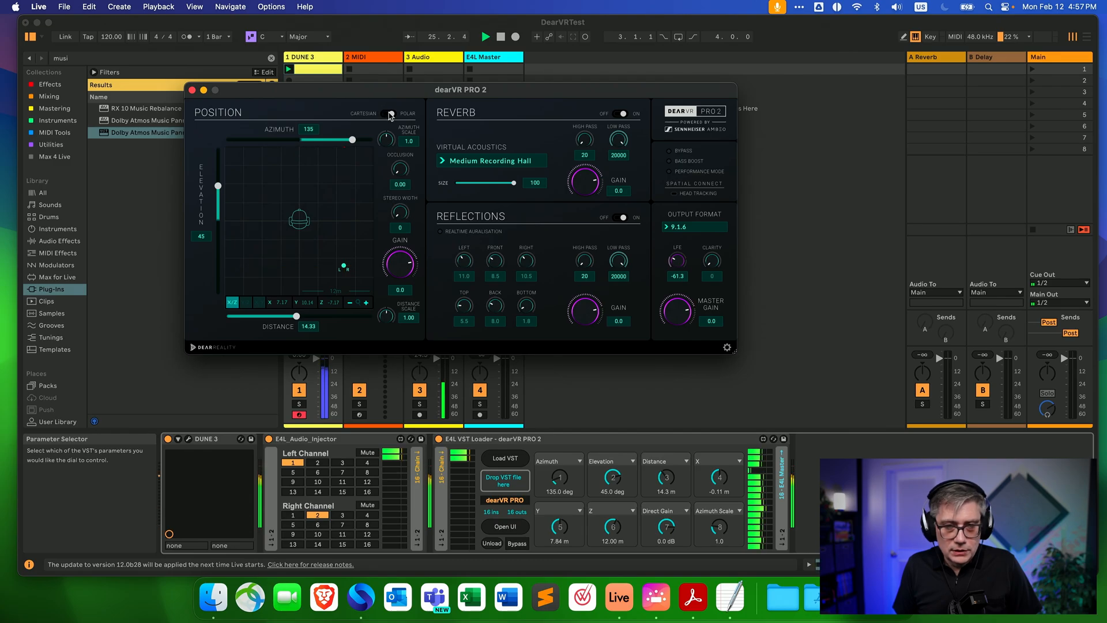
{"action": "left_click_drag", "start_coordinate": [344, 265], "coordinate": [284, 169]}
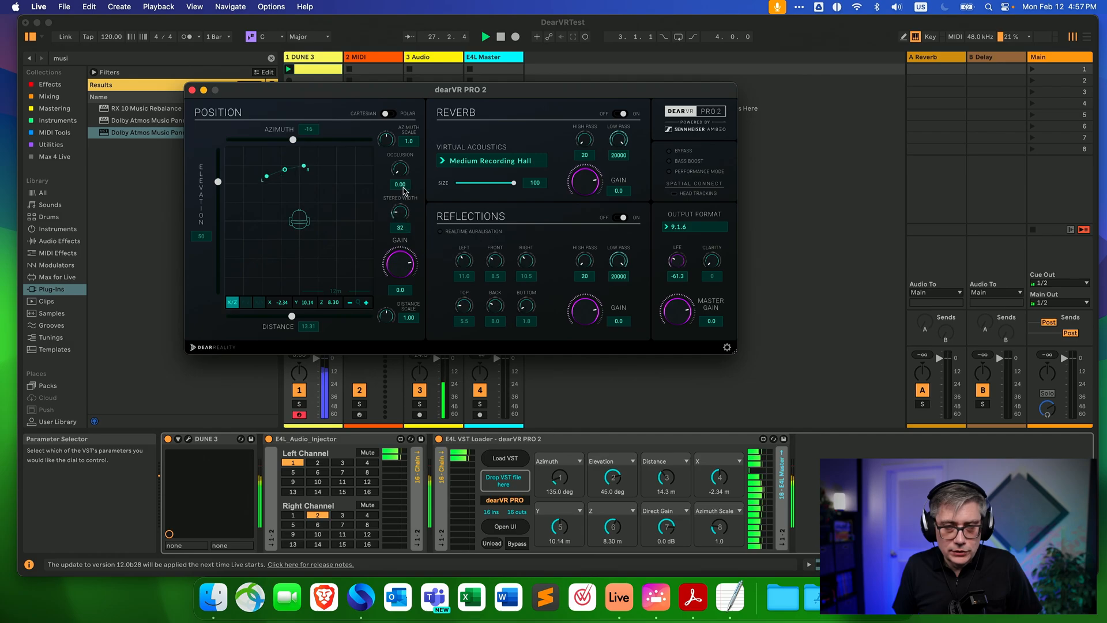
{"action": "left_click_drag", "start_coordinate": [288, 173], "coordinate": [316, 195]}
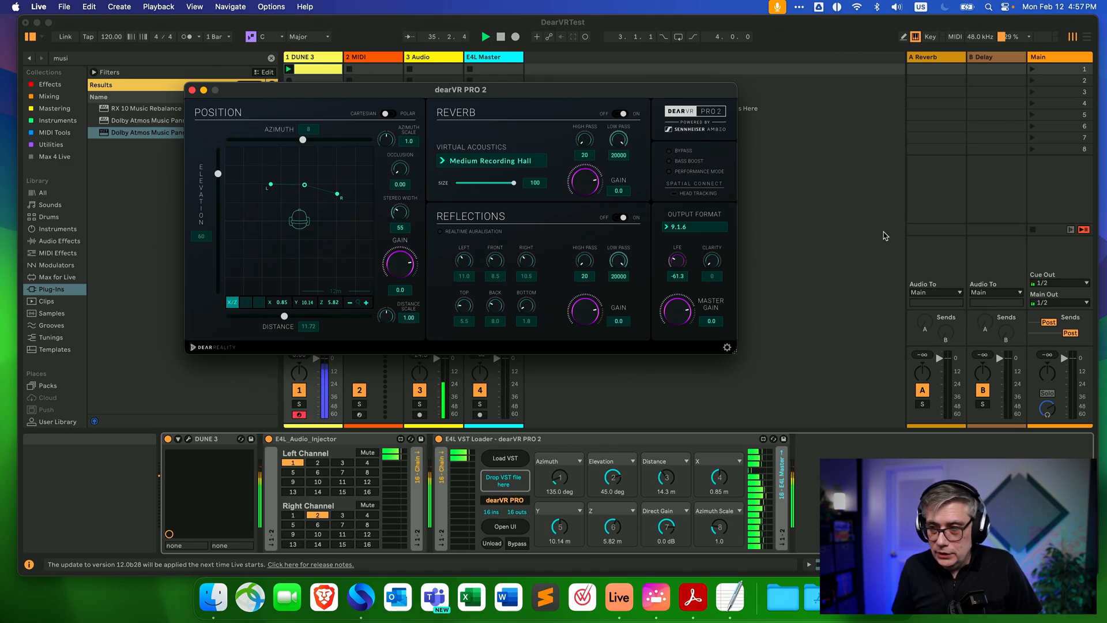
Switch to the Dolby Atmos Renderer and compare the 2.0 monitoring layout with 9.1.6, ending on 9.1.6
{"action": "left_click", "coordinate": [657, 597]}
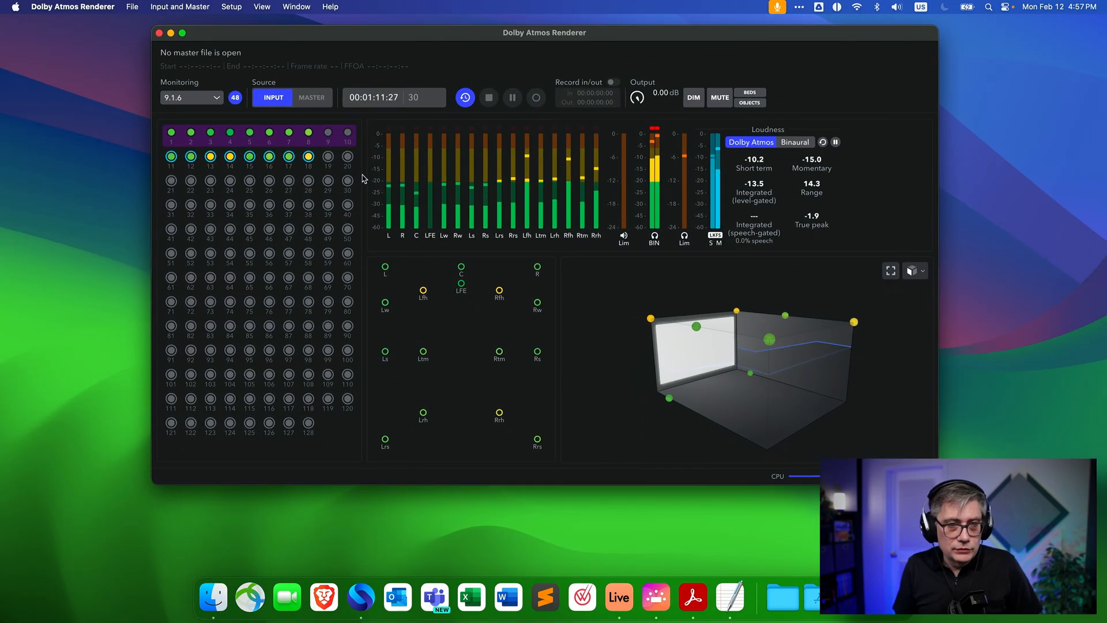
{"action": "left_click", "coordinate": [205, 99]}
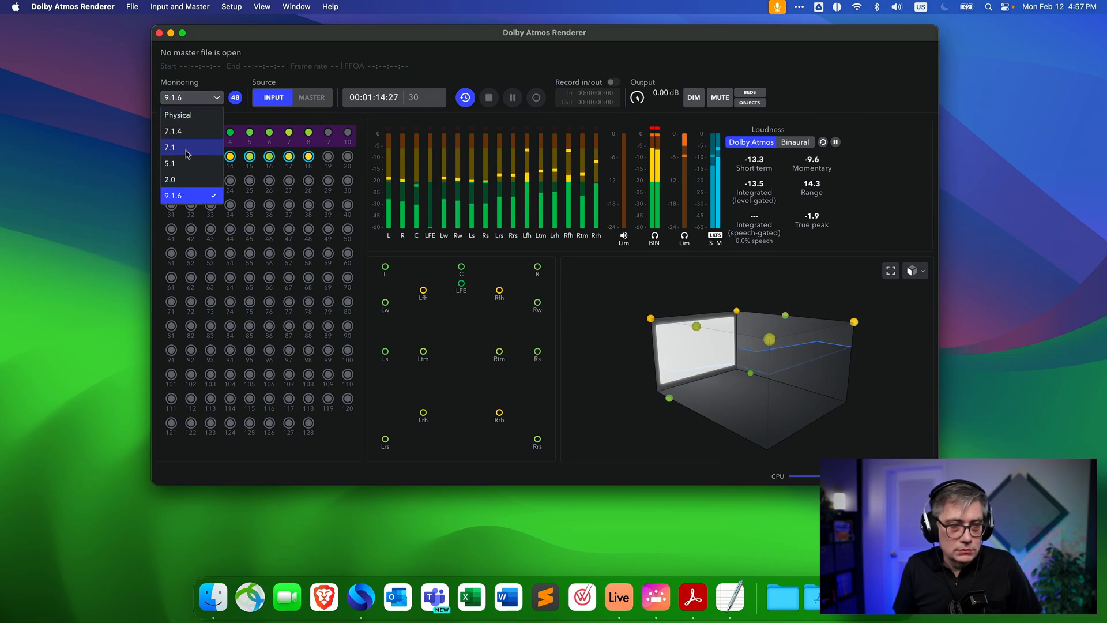
{"action": "left_click", "coordinate": [184, 182]}
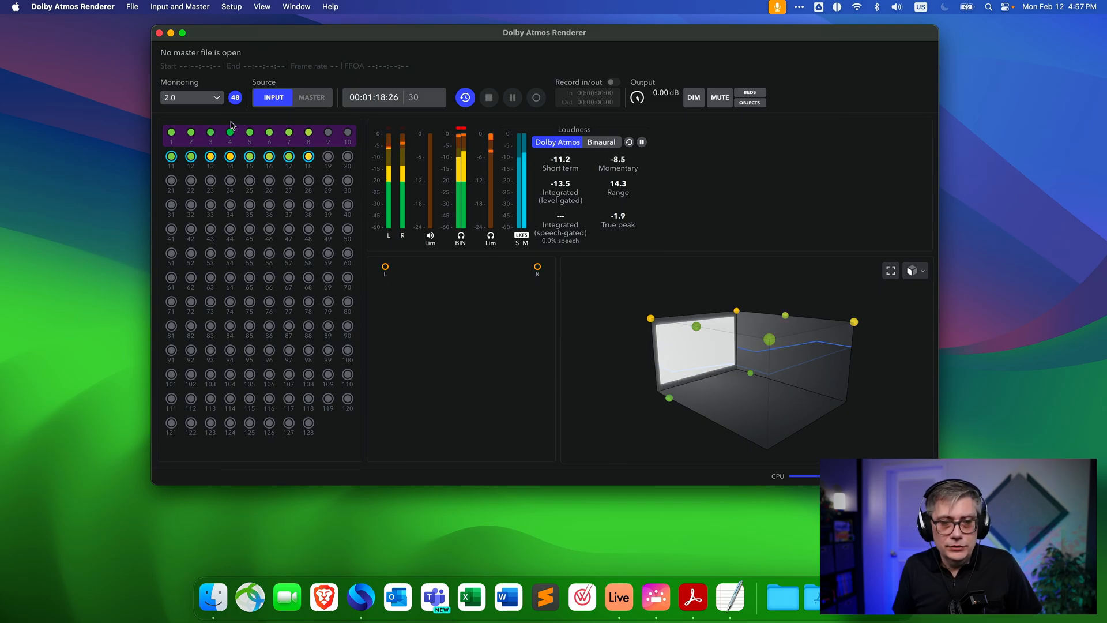
{"action": "left_click", "coordinate": [190, 98]}
{"action": "left_click", "coordinate": [196, 195]}
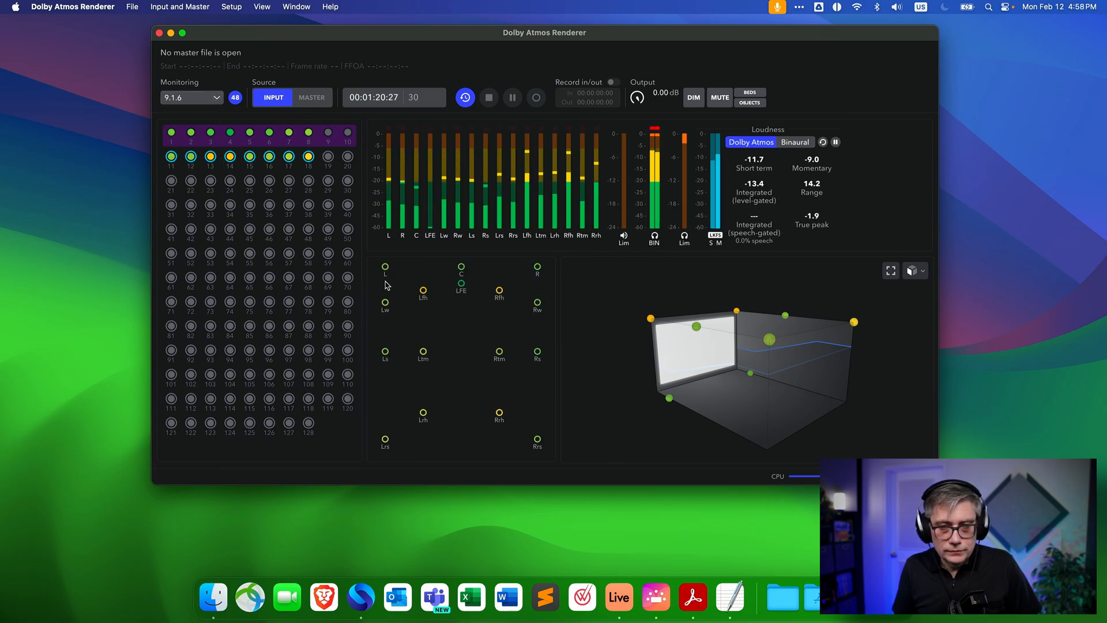